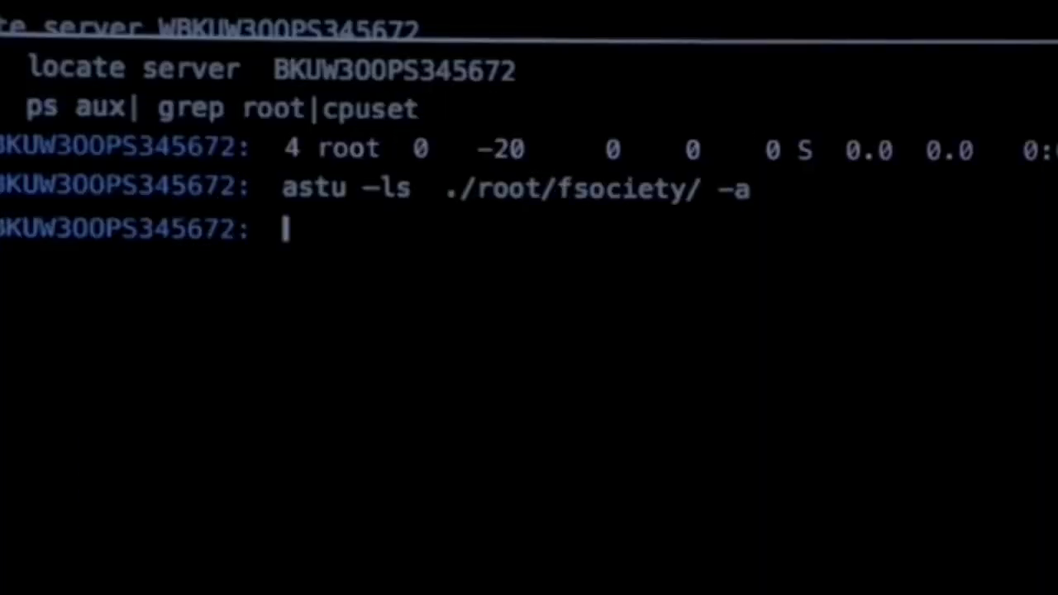
type("fsociety00.dat")
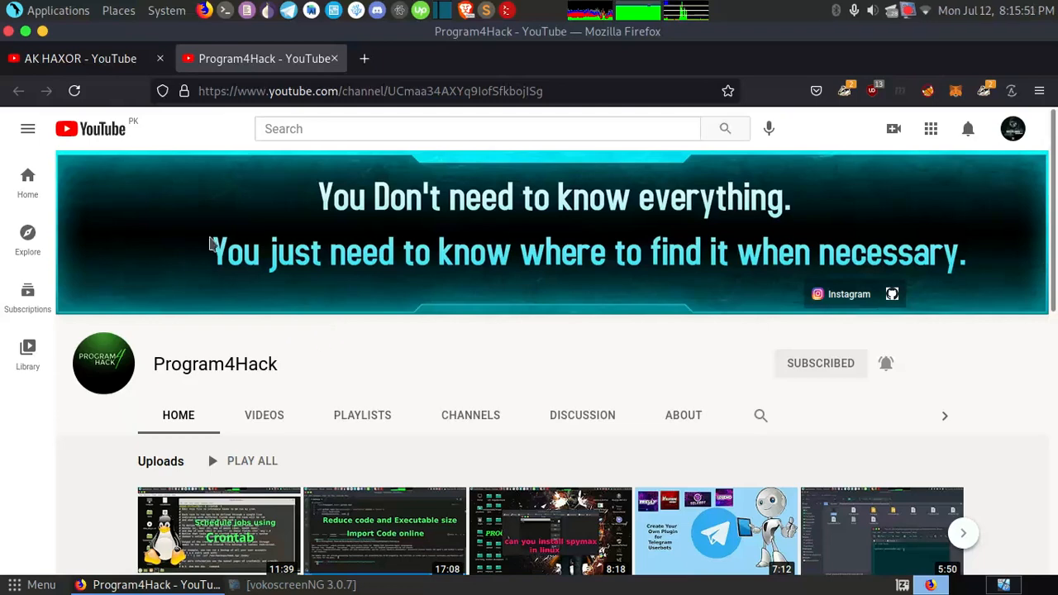
Step: View the AK HAXOR and Program4Hack YouTube channel pages, and close the AK HAXOR page
left_click(125, 75)
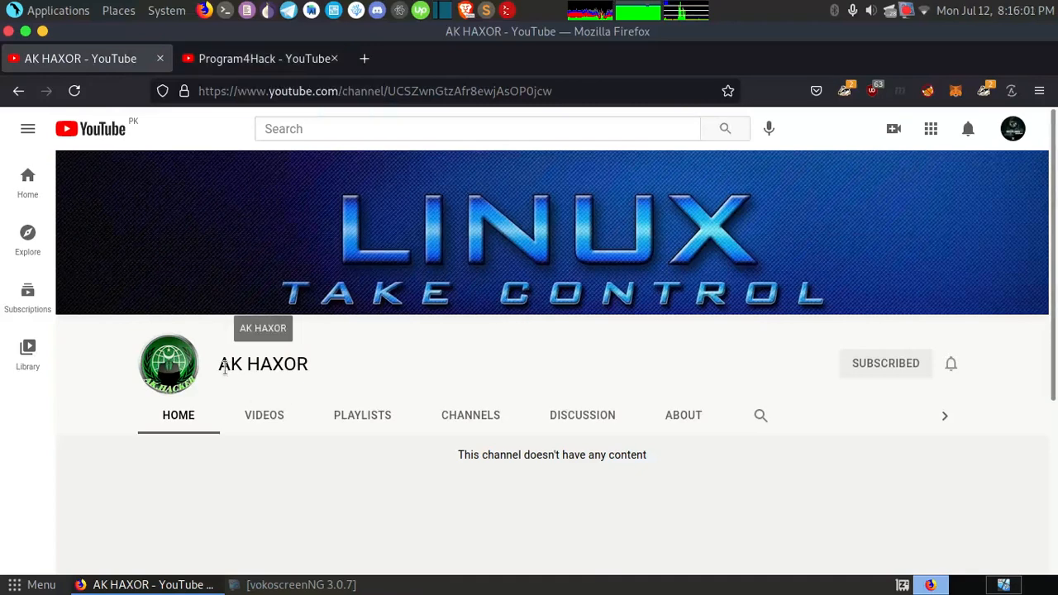
left_click(231, 59)
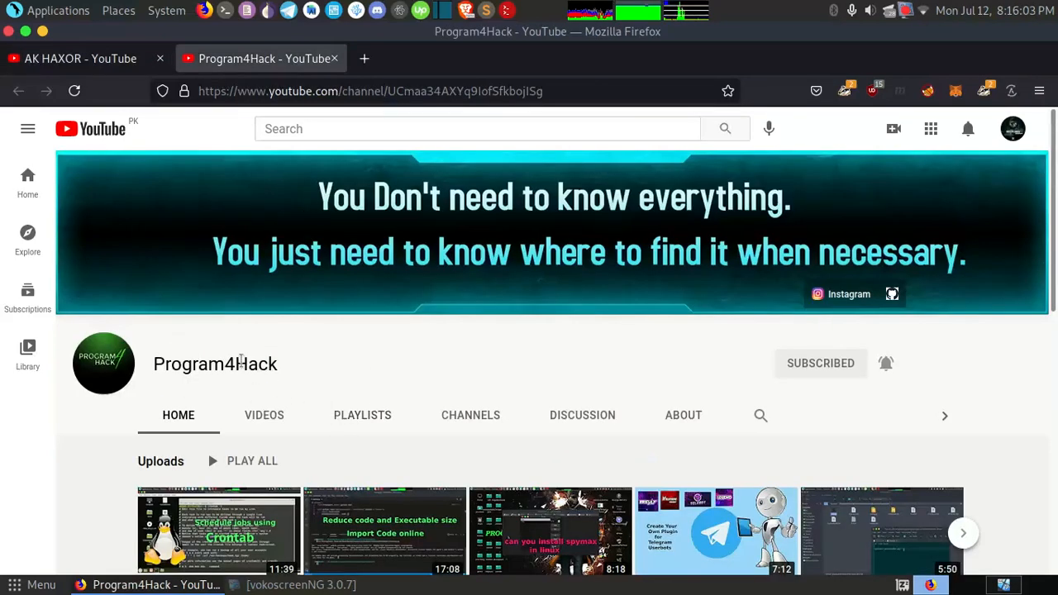
left_click(128, 66)
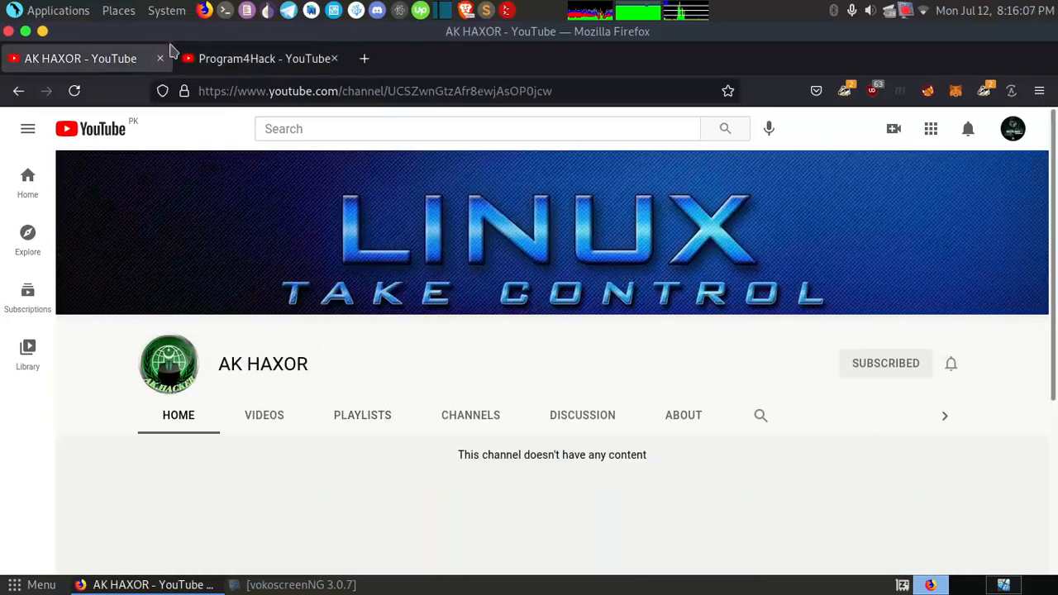
left_click(159, 58)
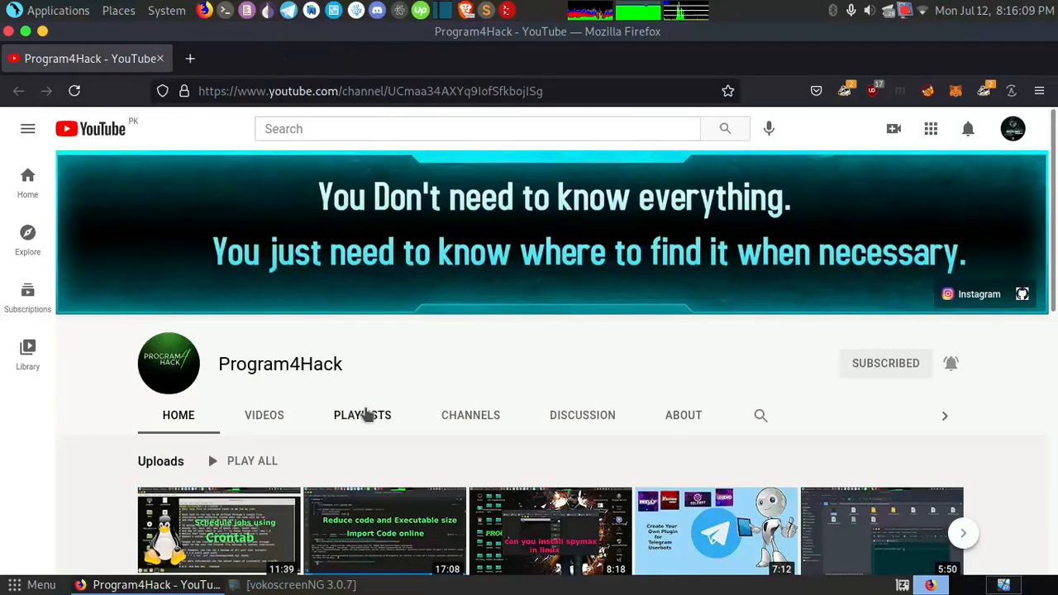
key("ctrl+alt+Right")
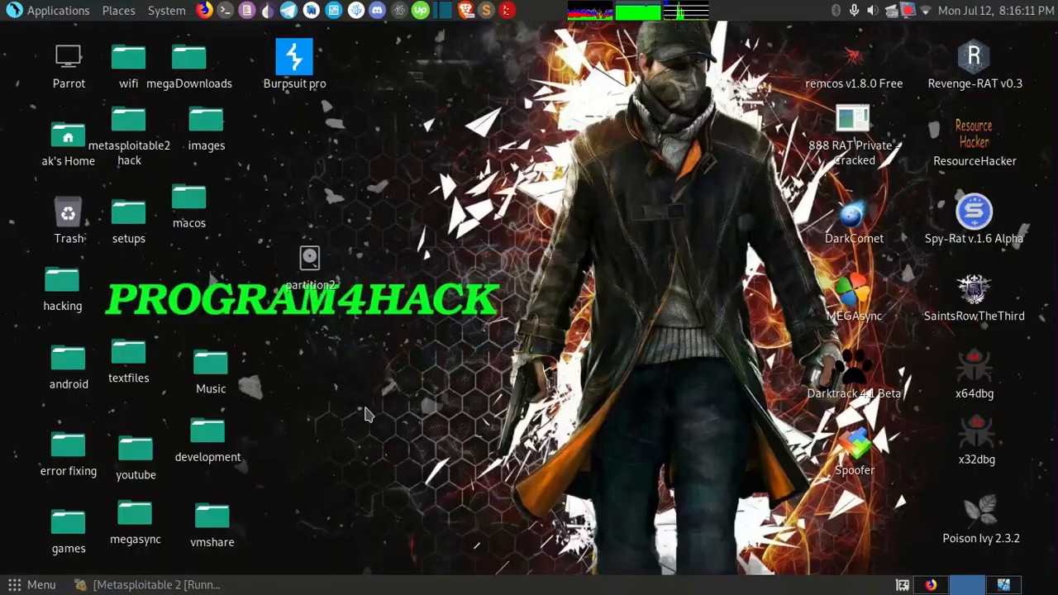
key("ctrl+alt+Left")
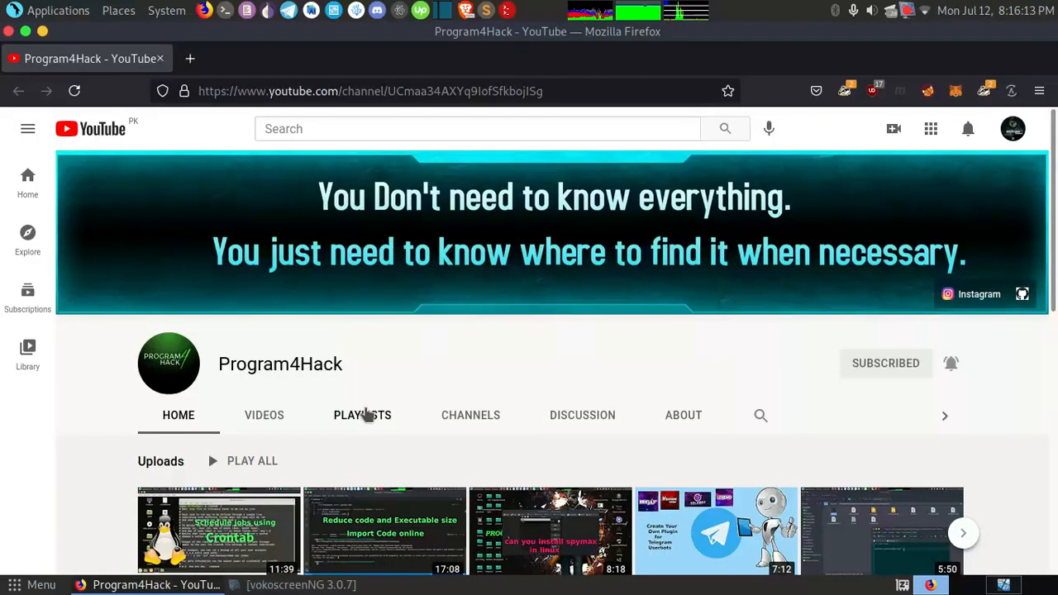
Step: Search the web for "bootstrap" on a new page and open the getbootstrap.com result separately from the search results
left_click(189, 58)
type("bootstra")
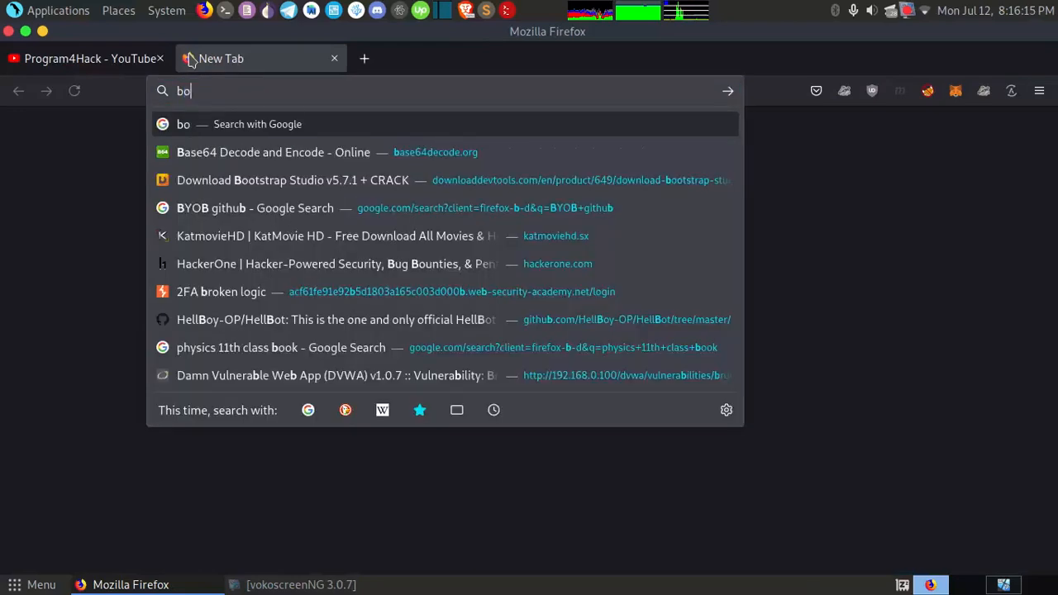
type("p")
key("Return")
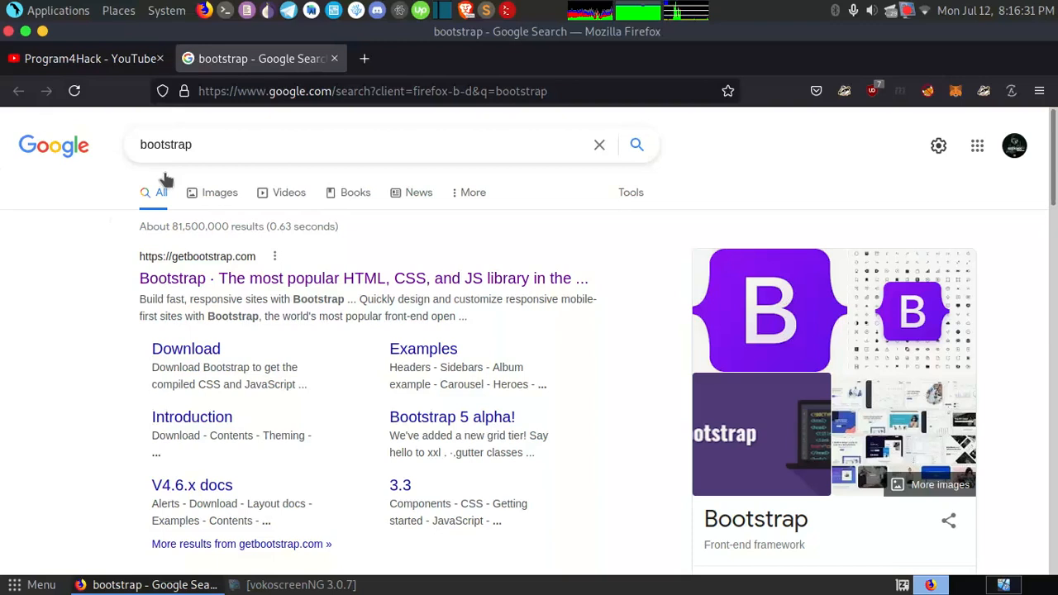
middle_click(151, 281)
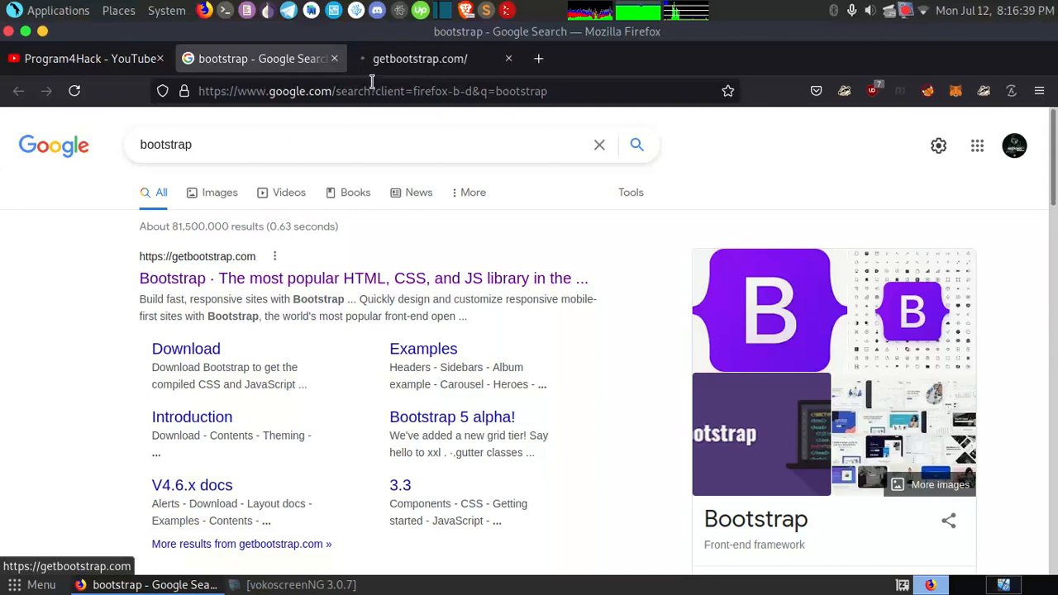
left_click(404, 67)
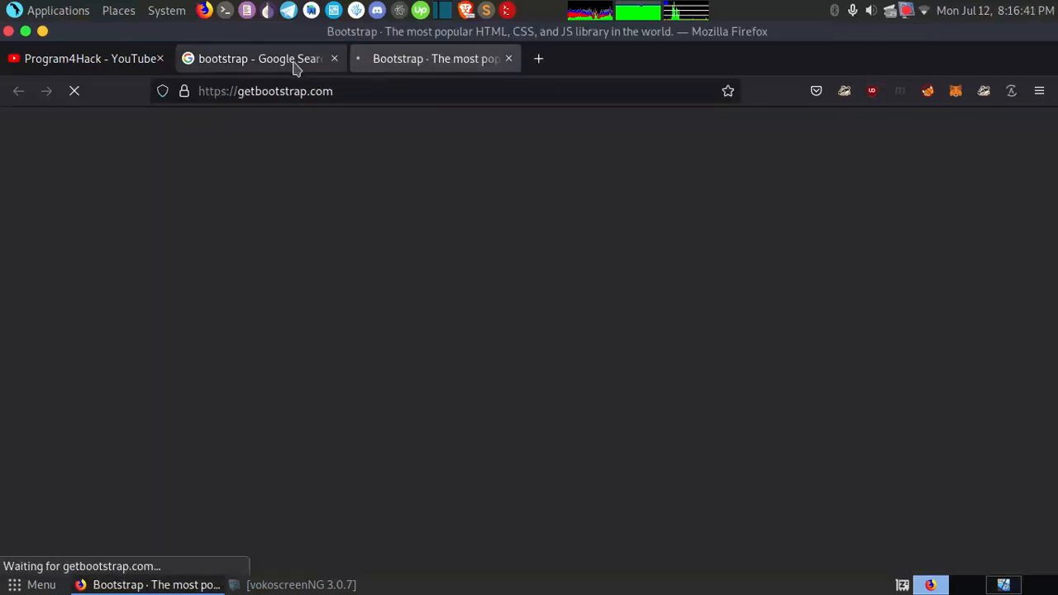
left_click(298, 62)
left_click(368, 71)
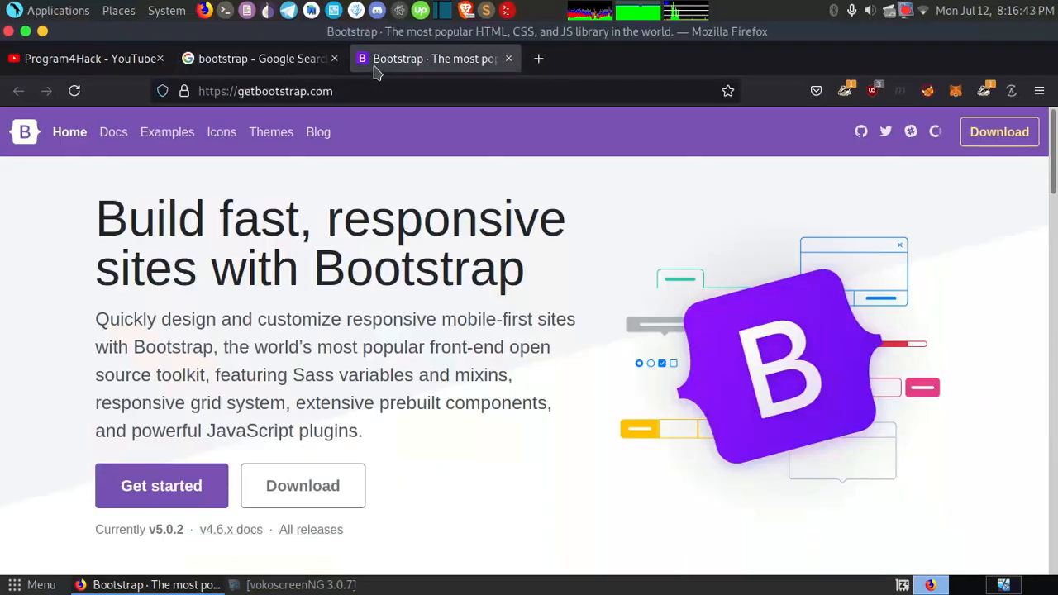
Step: Look over the Bootstrap home page and the Introduction page of its documentation
scroll(369, 233, "down", 9)
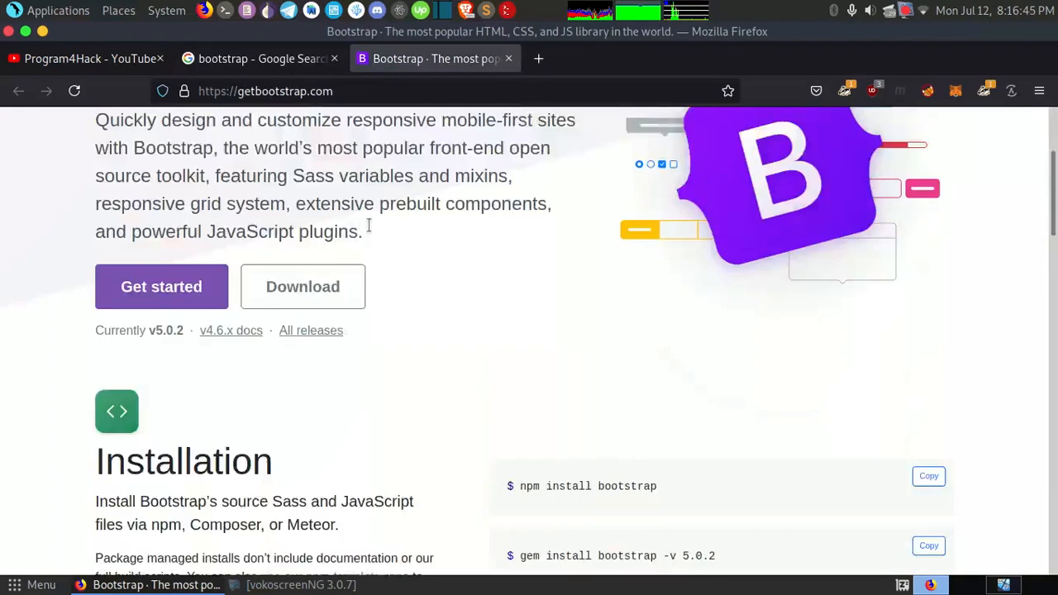
scroll(369, 227, "down", 3)
scroll(369, 227, "up", 12)
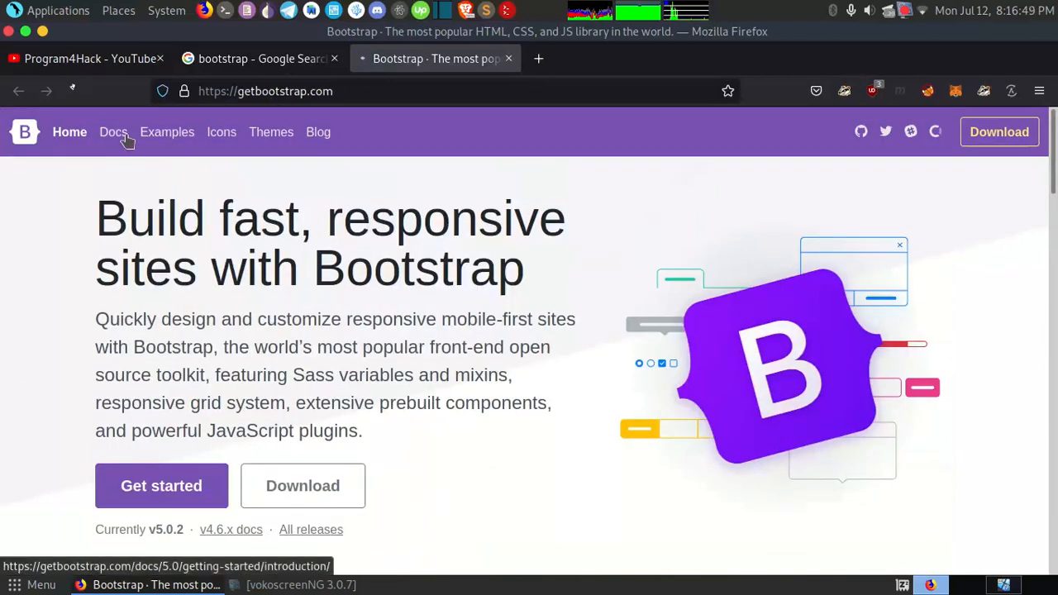
left_click(127, 141)
scroll(322, 302, "down", 6)
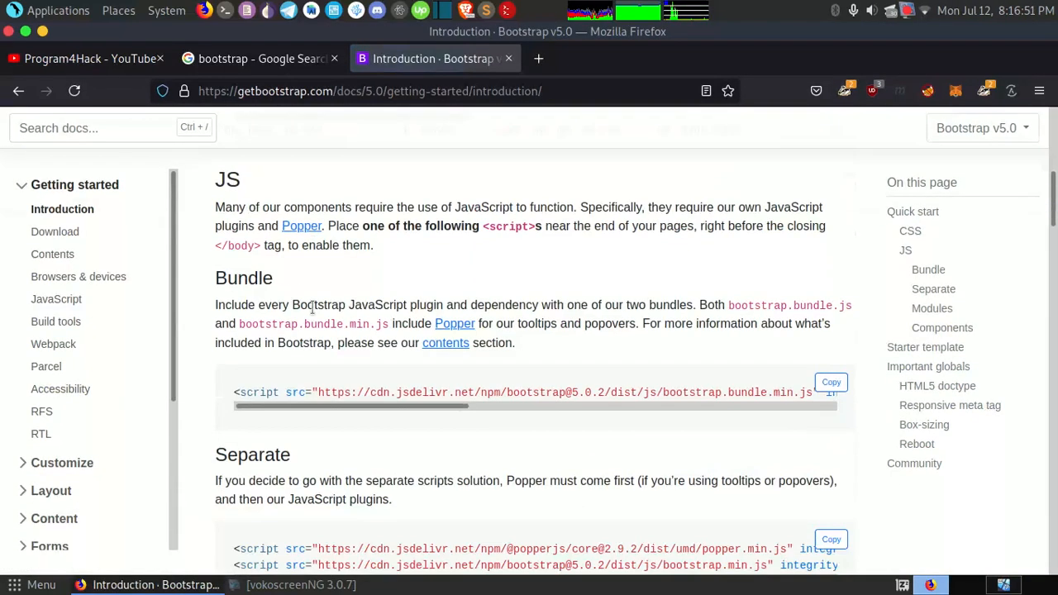
scroll(94, 432, "down", 3)
Step: Expand the Customize, Content and Components sections of the Bootstrap documentation and open the Card page
left_click(78, 463)
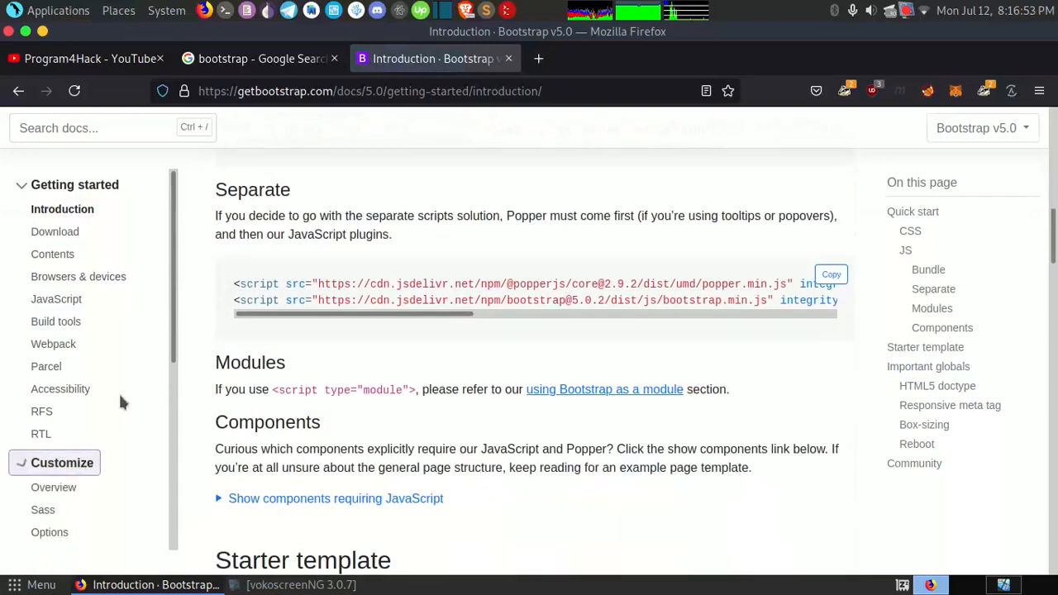
scroll(121, 402, "down", 3)
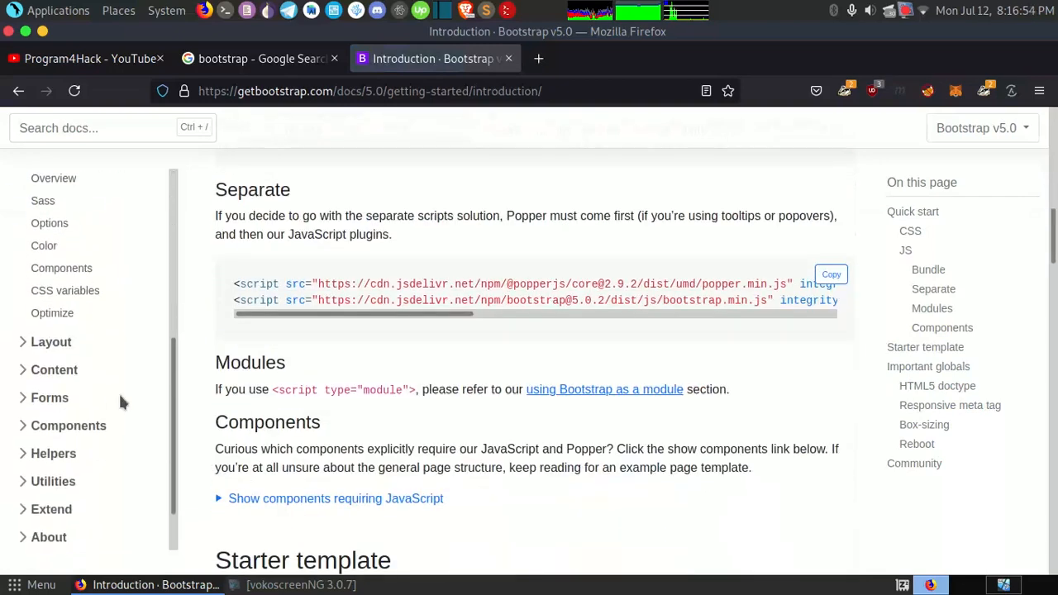
left_click(47, 369)
scroll(104, 377, "down", 2)
left_click(62, 362)
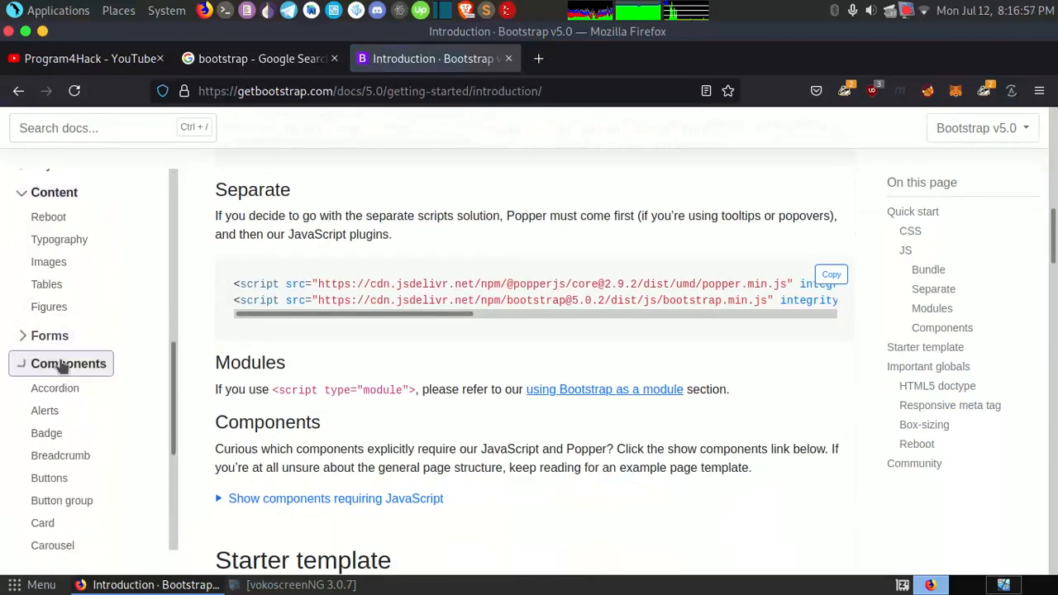
scroll(52, 367, "down", 5)
left_click(43, 259)
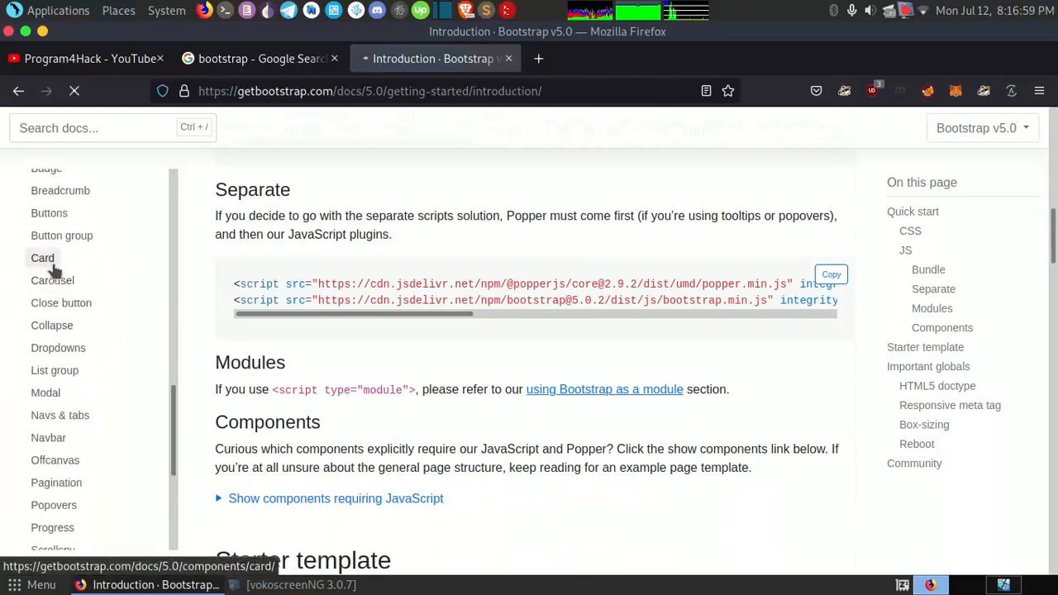
Step: Examine the basic card example with its image cap and the HTML code that builds it
scroll(457, 364, "down", 5)
scroll(286, 226, "down", 3)
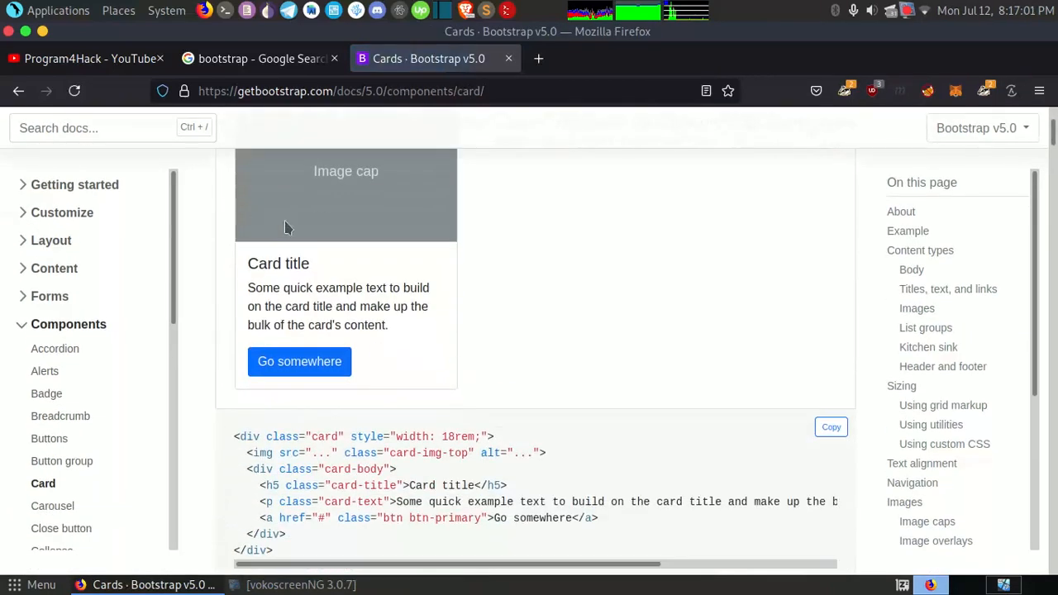
scroll(276, 292, "up", 4)
scroll(444, 337, "down", 3)
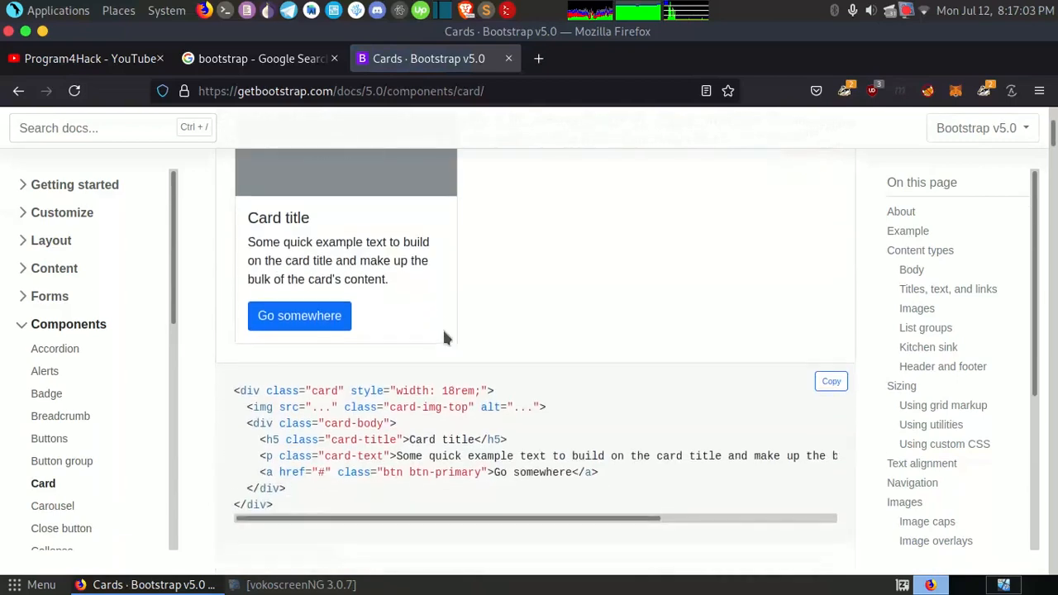
left_click_drag(226, 349, 335, 481)
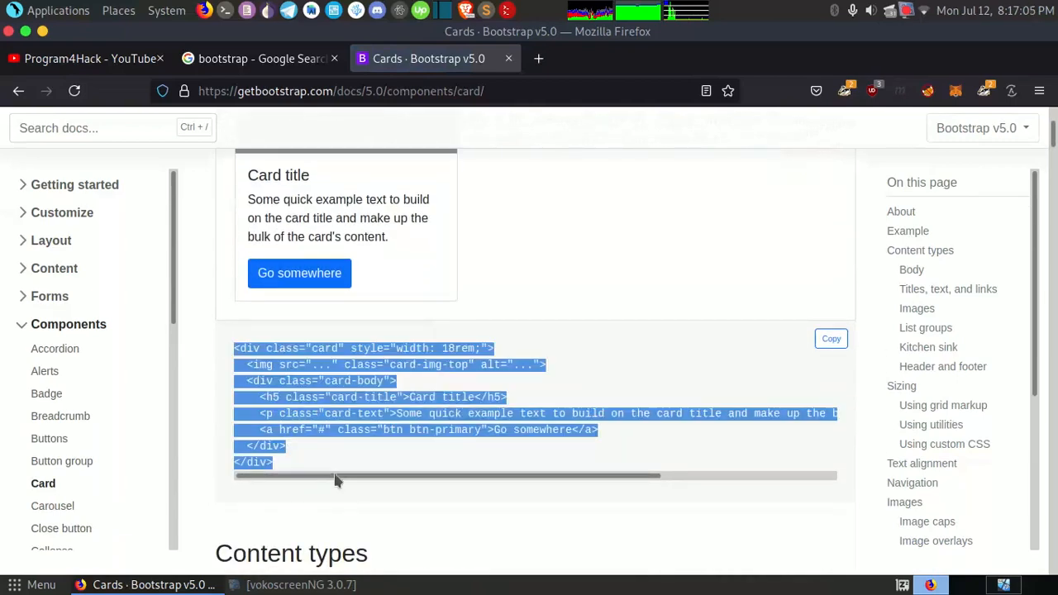
left_click(298, 430)
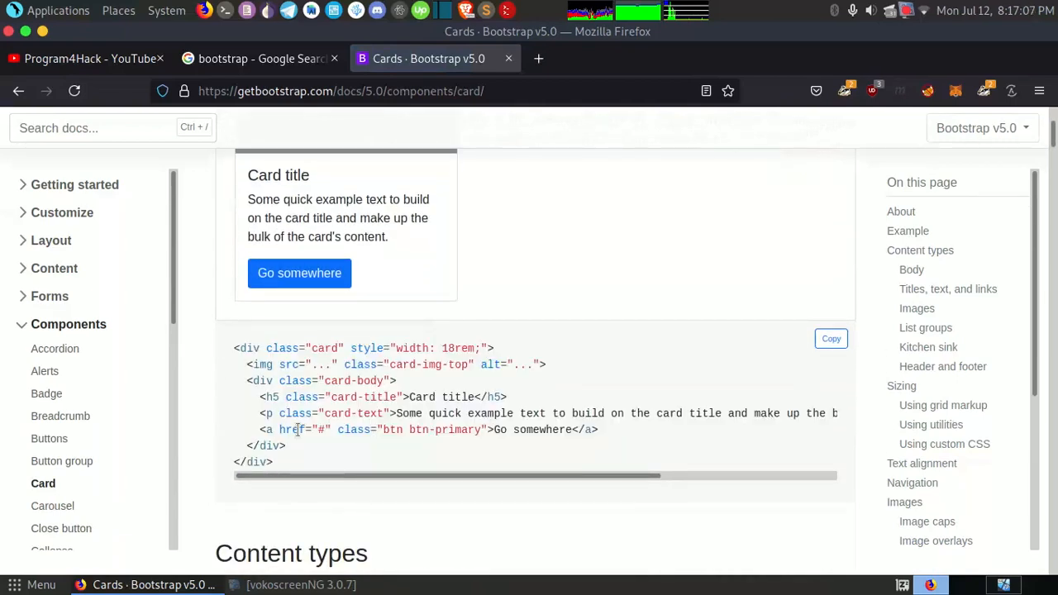
Step: Collapse the Components section and reopen the Introduction page under Getting started
left_click(26, 329)
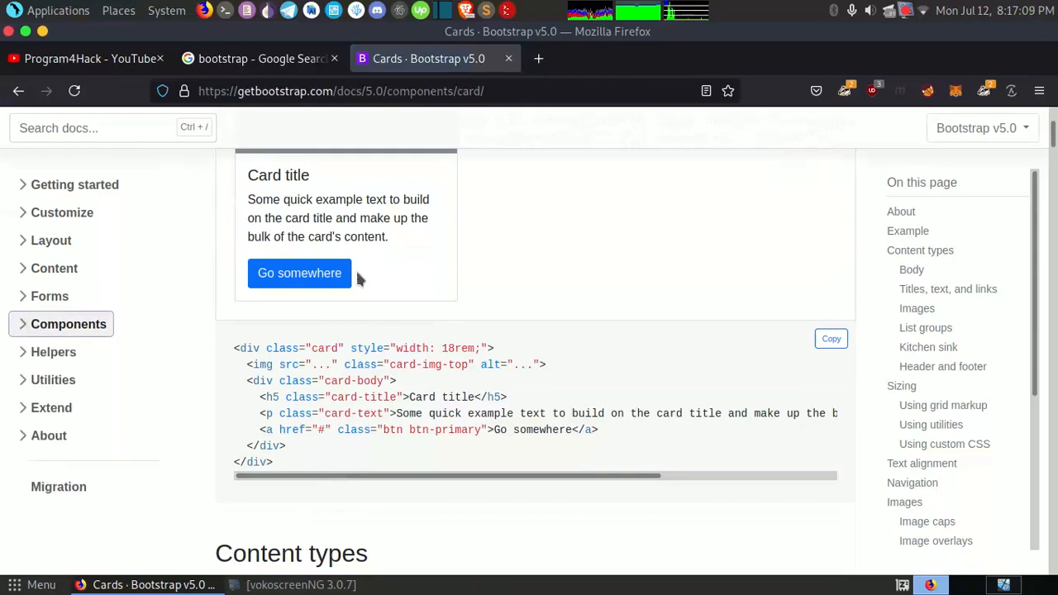
scroll(140, 331, "up", 10)
left_click(86, 185)
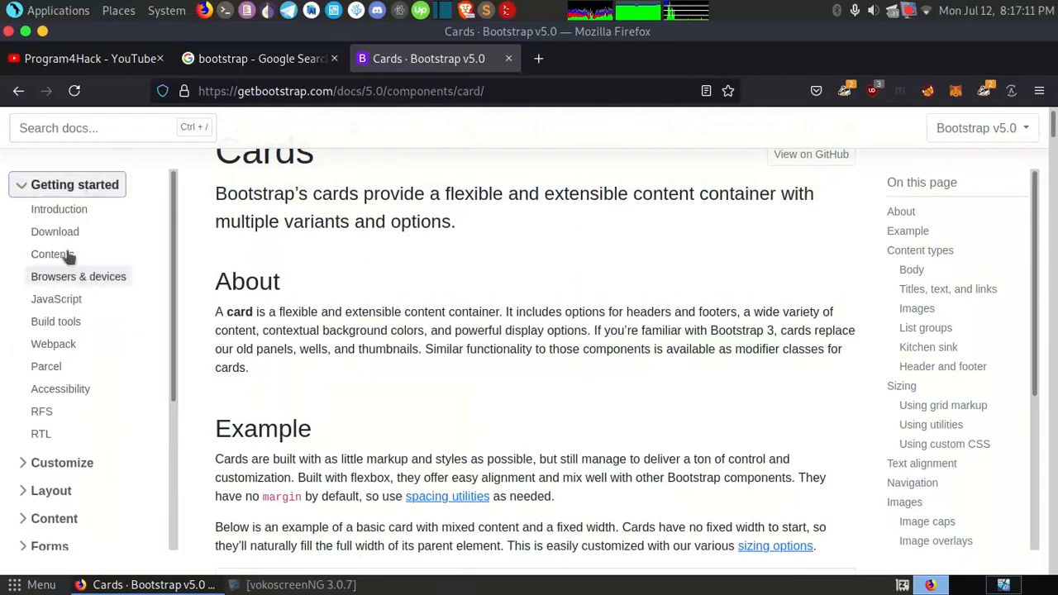
left_click(55, 212)
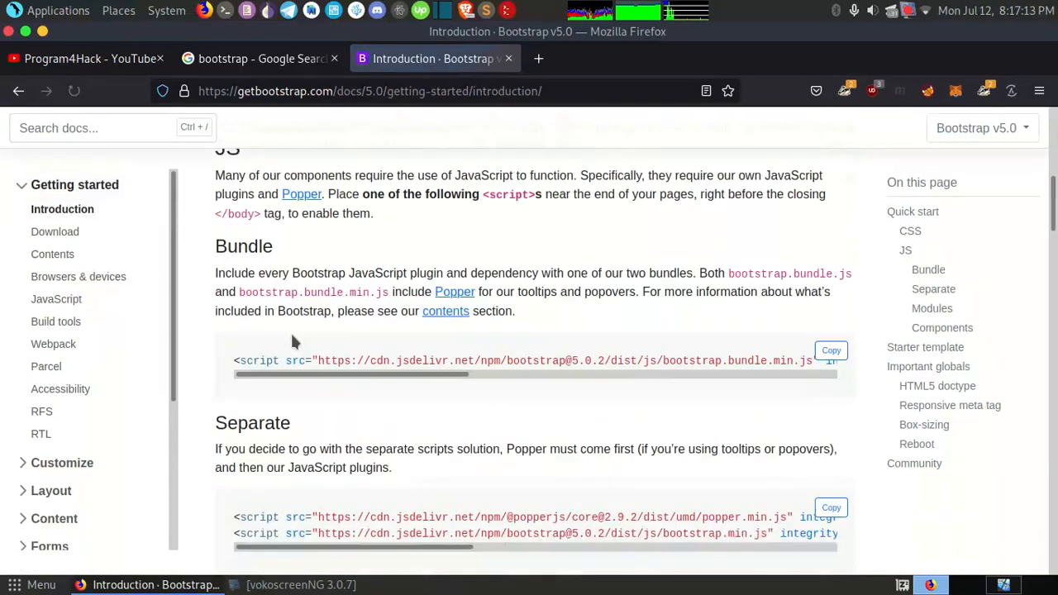
Step: Examine the Starter template's full HTML code on the Introduction page, and collapse the Getting started section
scroll(290, 339, "down", 10)
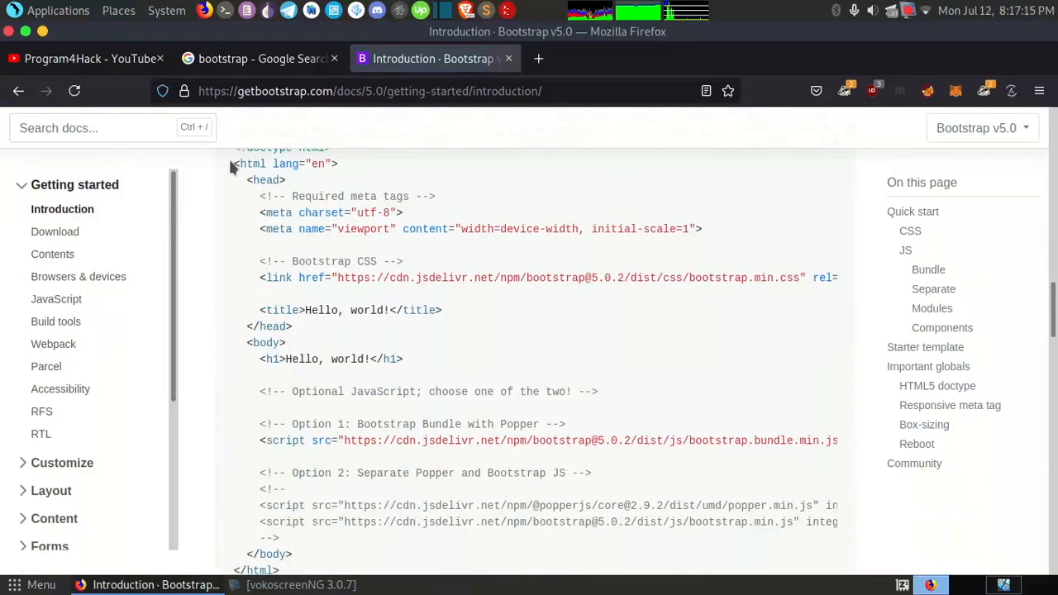
left_click_drag(230, 159, 333, 316)
scroll(323, 402, "down", 5)
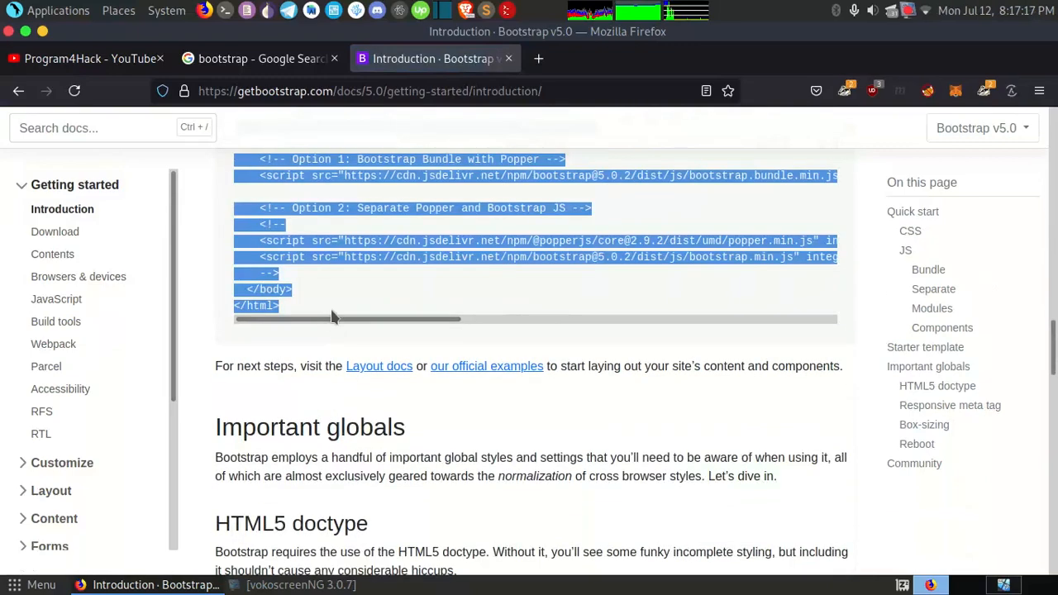
left_click(333, 315)
scroll(332, 315, "up", 5)
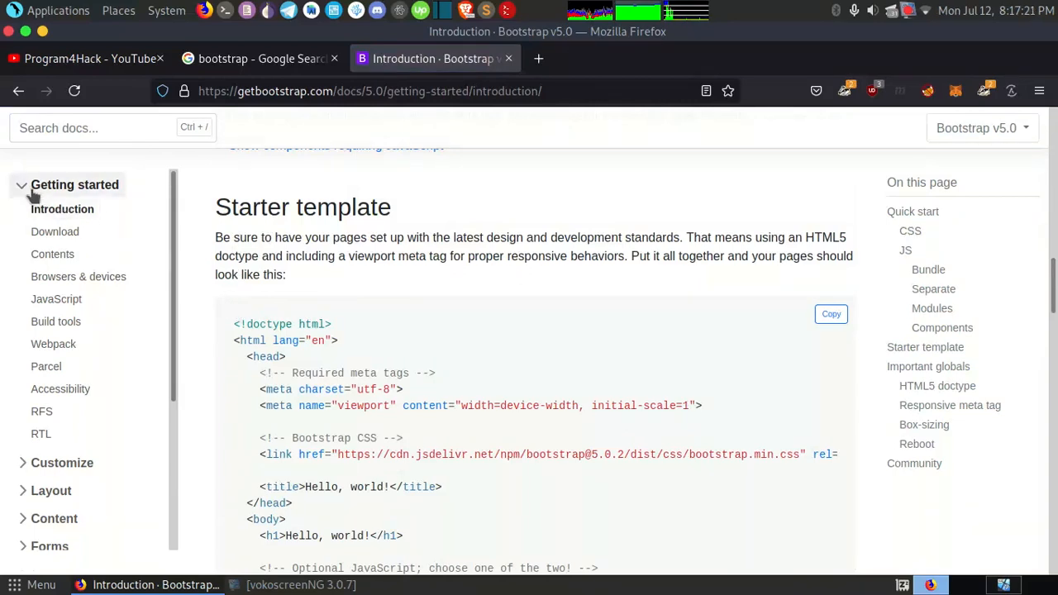
scroll(106, 478, "down", 5)
scroll(114, 418, "up", 5)
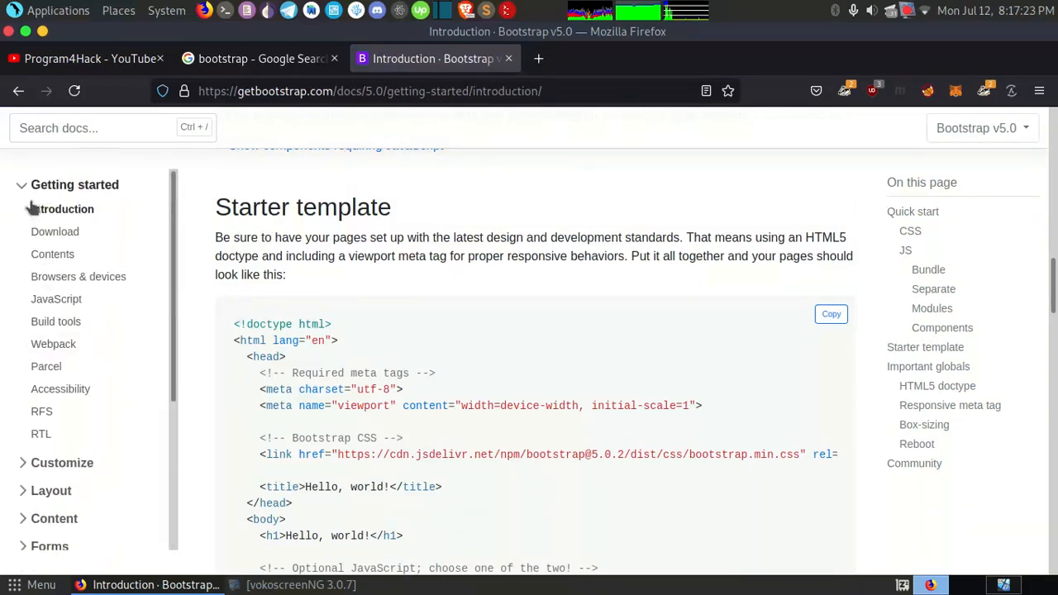
left_click(25, 191)
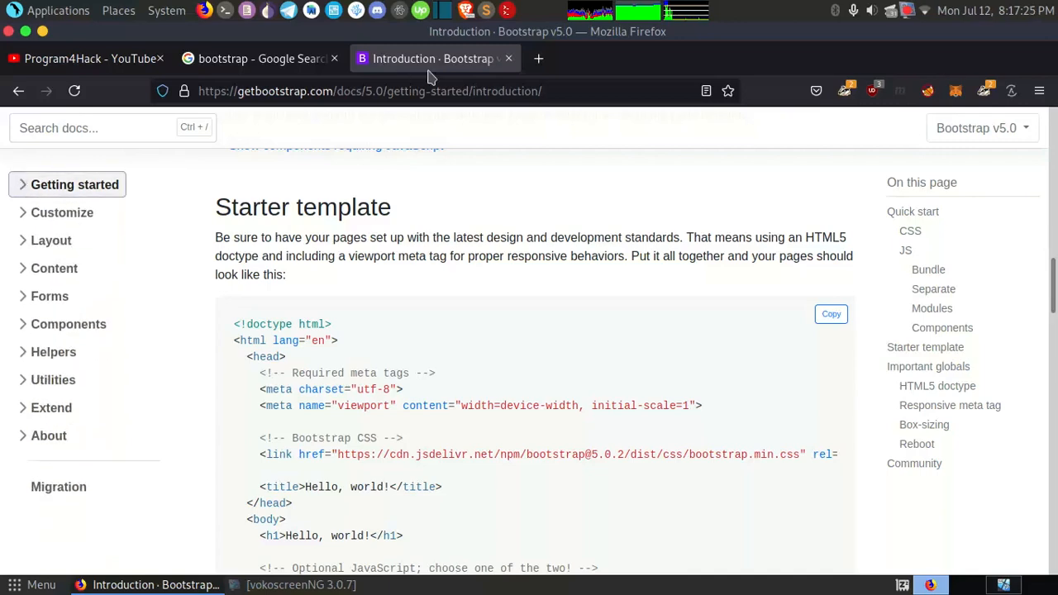
Step: Close the Bootstrap documentation, search for "bootstrap studio", and open the bootstrapstudio.io result separately from the search results
left_click(508, 58)
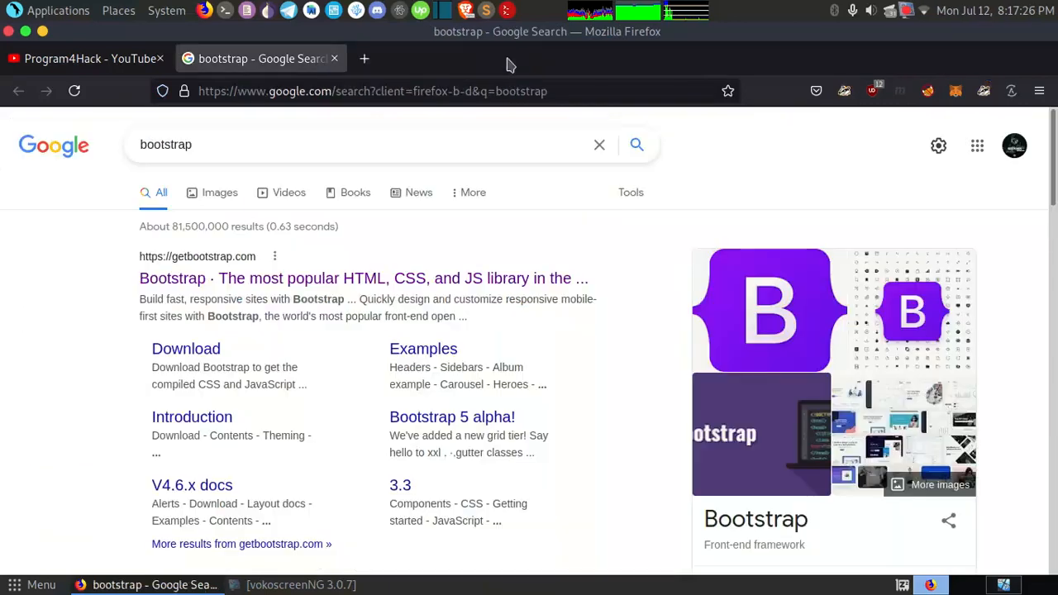
left_click(224, 150)
type("s")
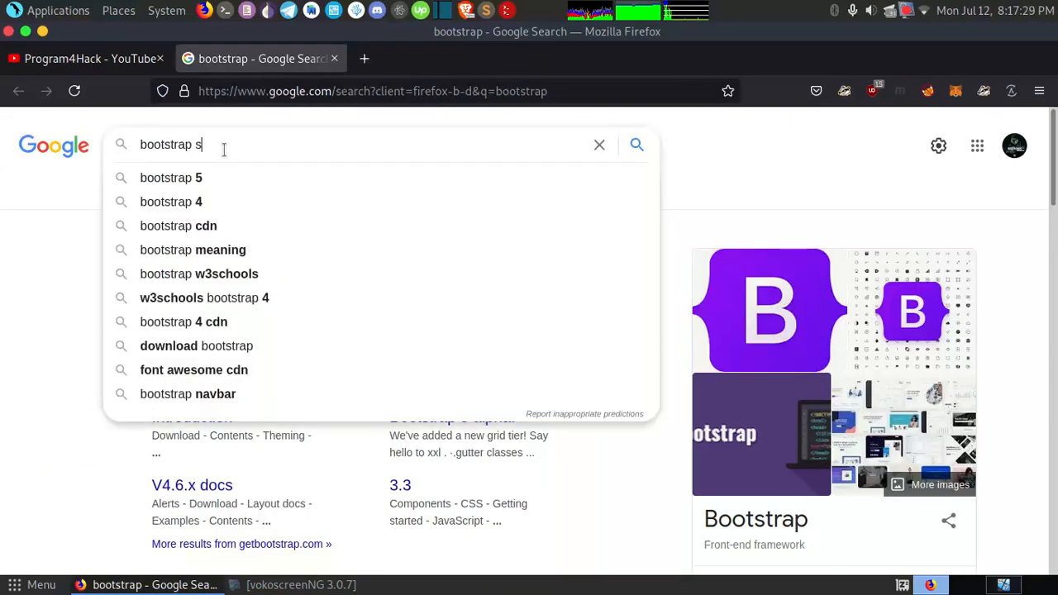
type("tudio")
key("Return")
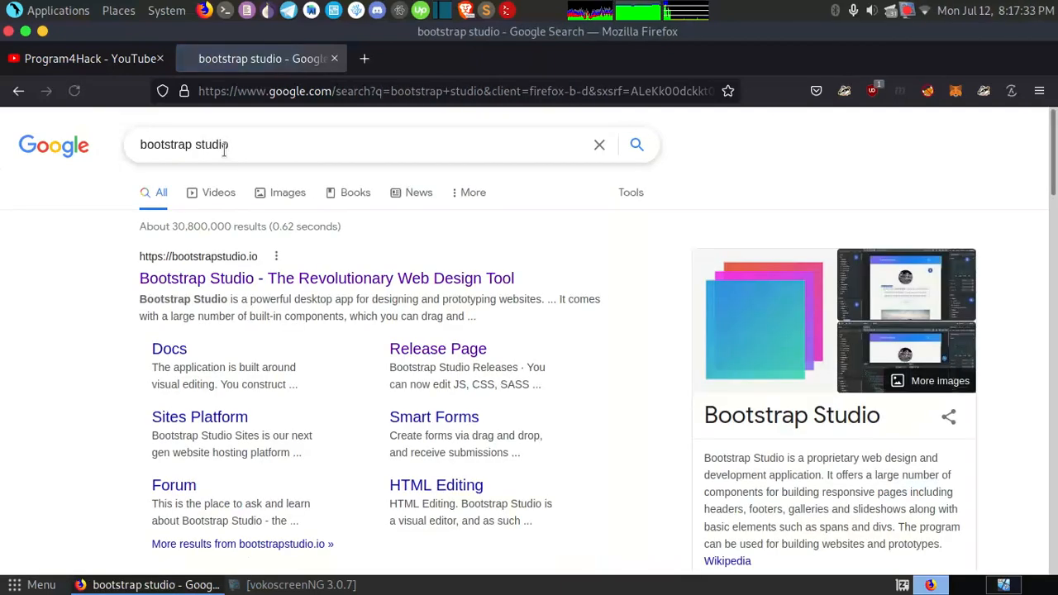
middle_click(289, 285)
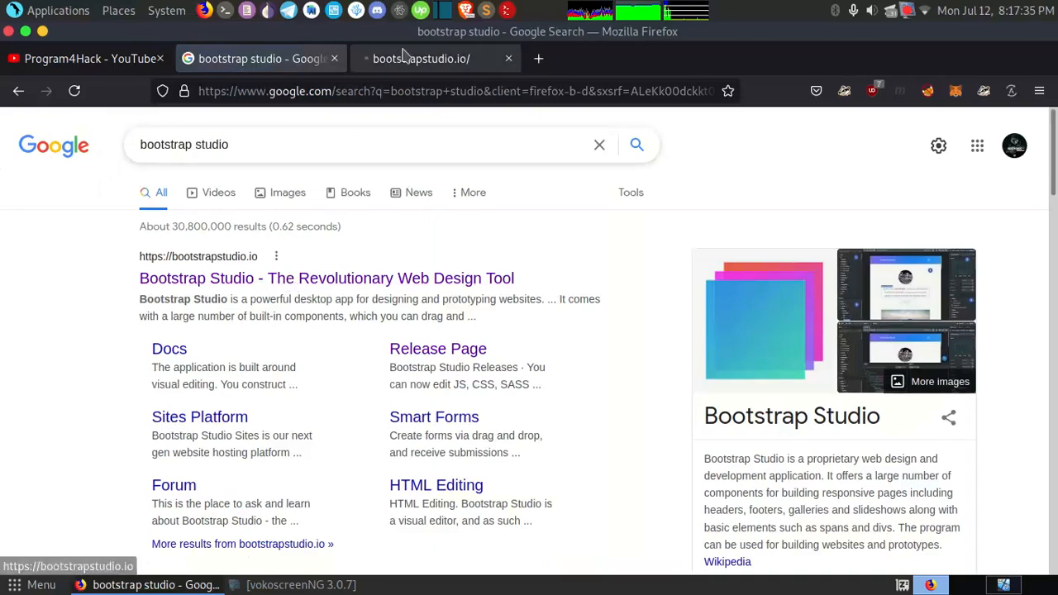
Step: Examine the Bootstrap Studio homepage, including its introduction, the interface preview, the site address and the component showcase
left_click(406, 54)
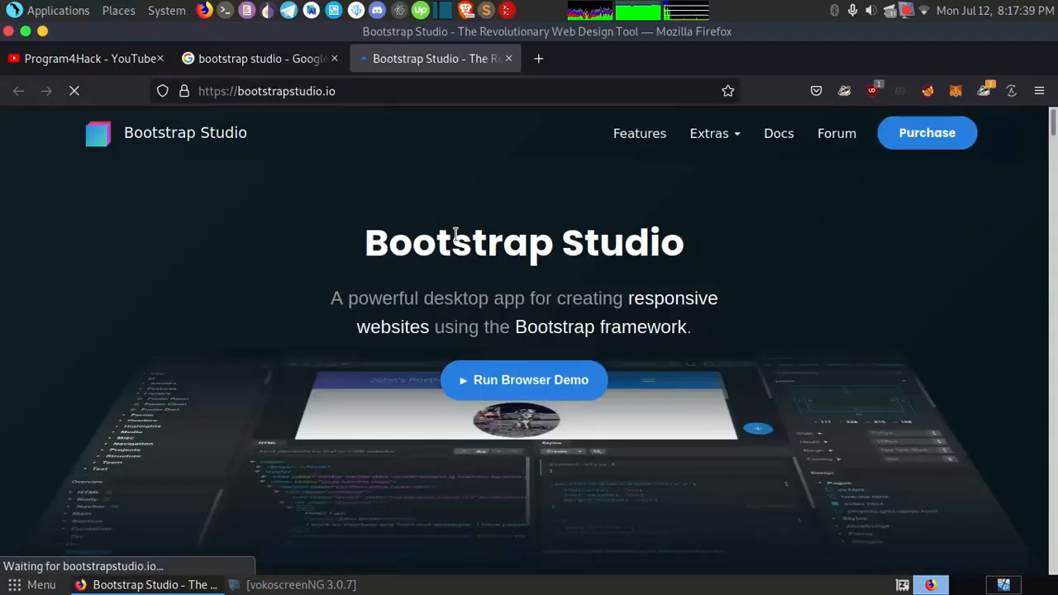
scroll(456, 234, "down", 5)
scroll(456, 242, "down", 8)
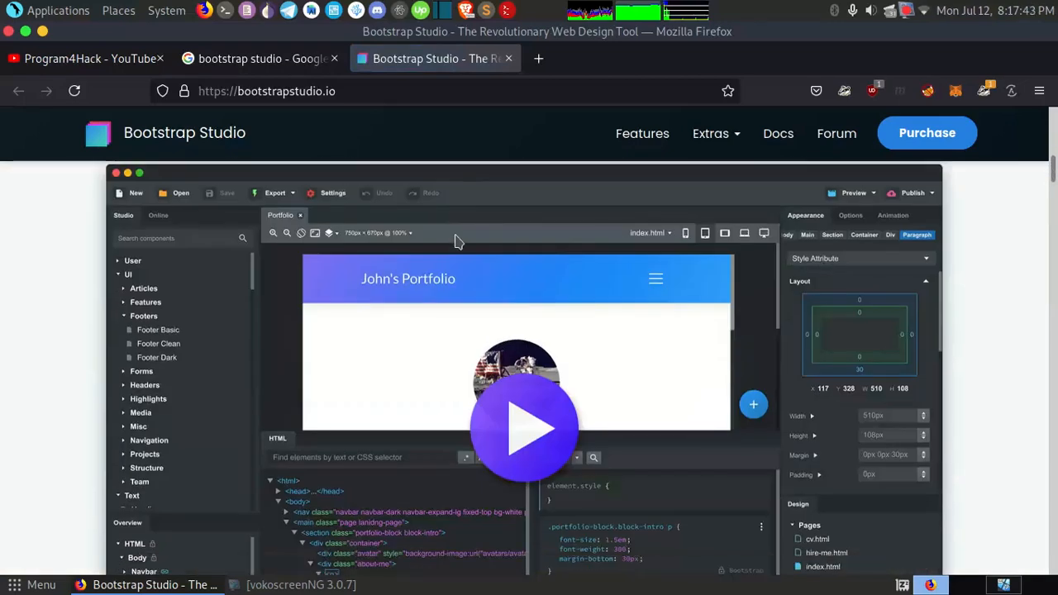
scroll(456, 241, "down", 4)
scroll(459, 242, "down", 5)
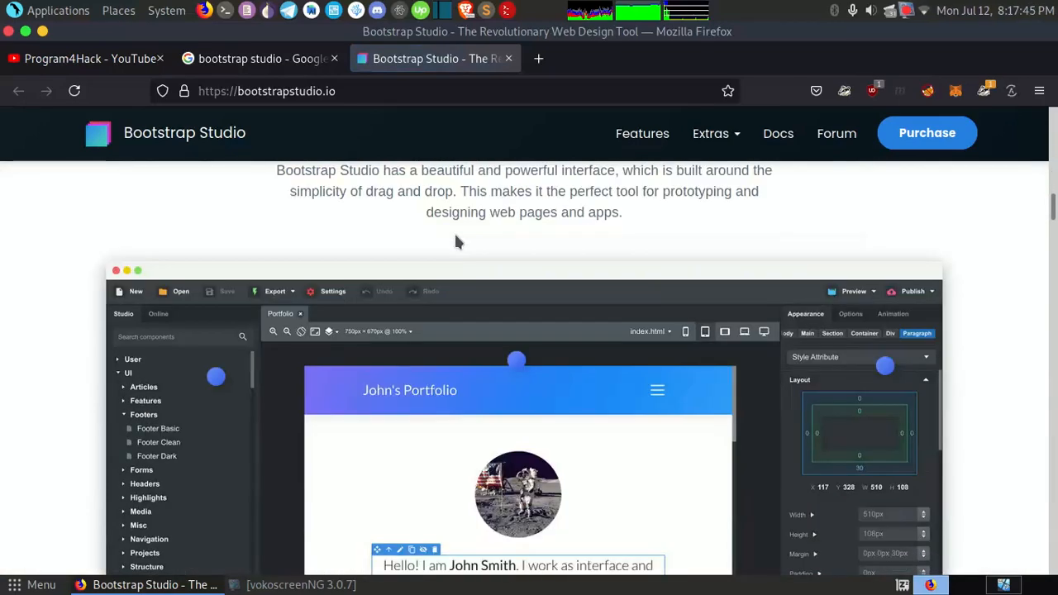
scroll(456, 238, "down", 15)
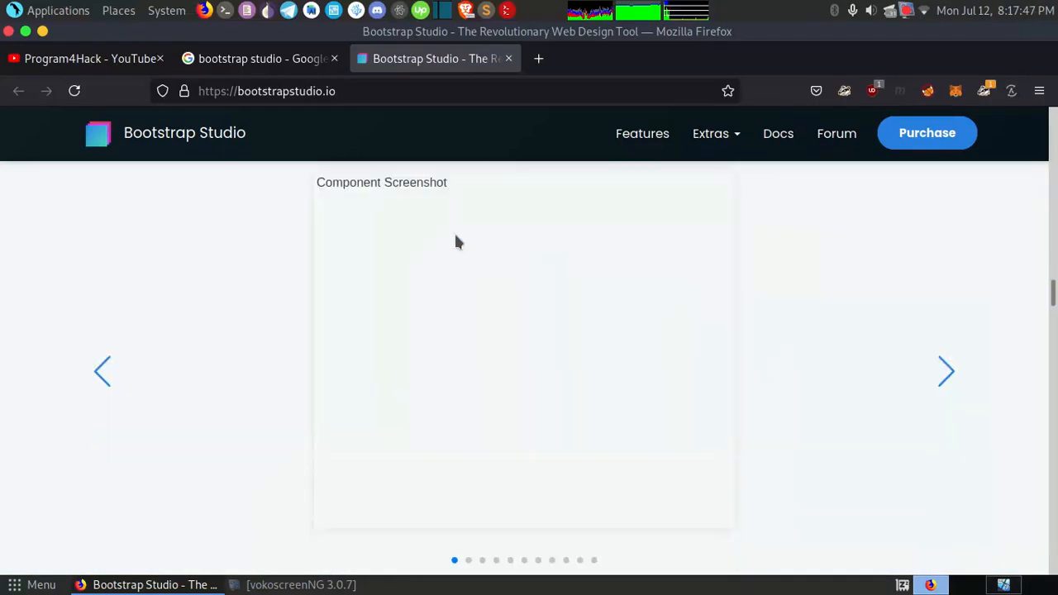
scroll(456, 242, "up", 20)
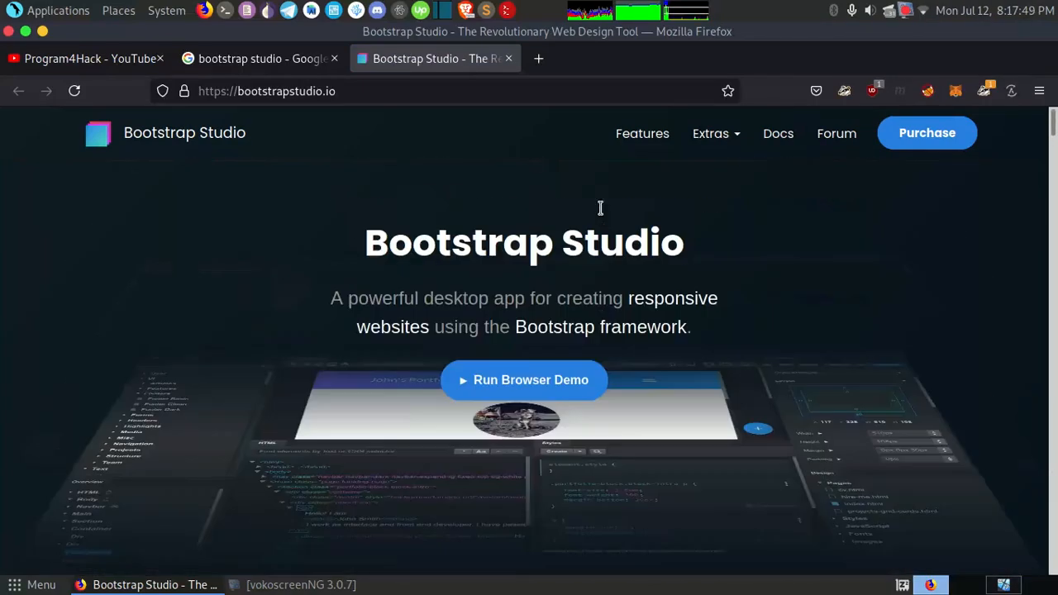
left_click(370, 93)
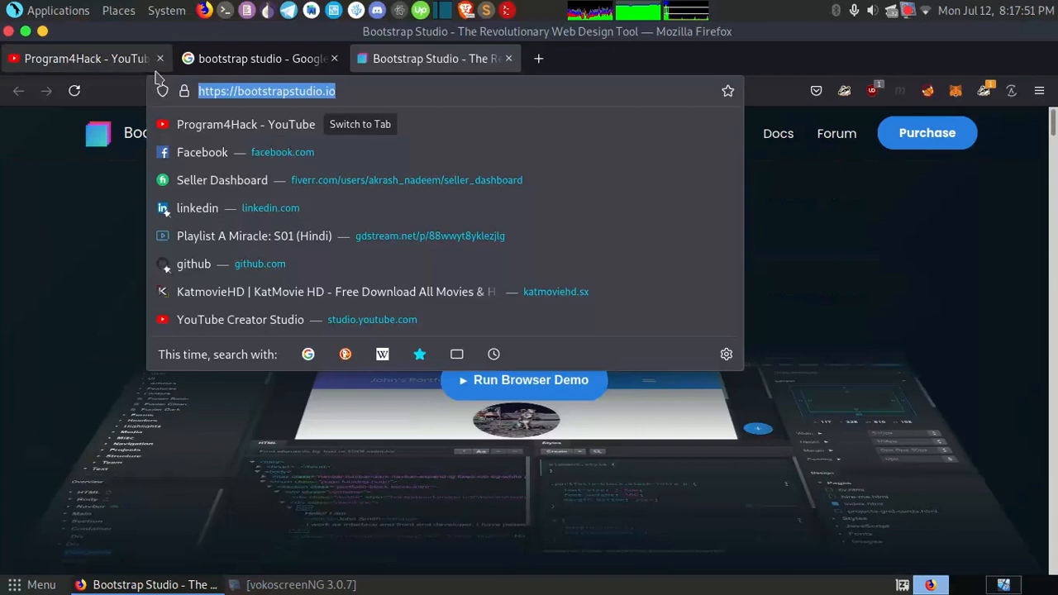
left_click(57, 279)
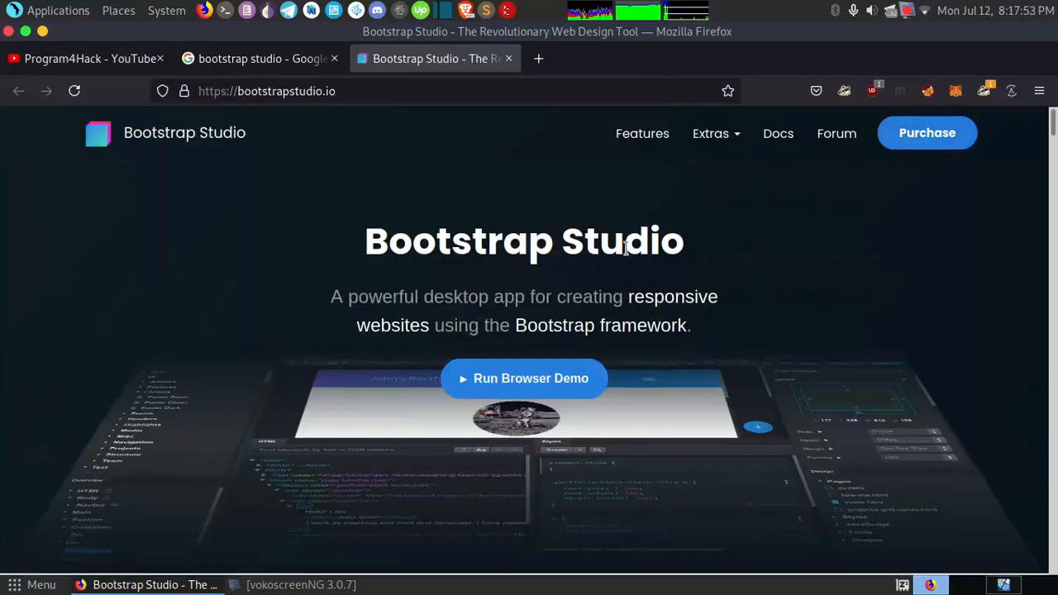
scroll(626, 248, "down", 5)
scroll(624, 245, "up", 5)
Step: Close the Bootstrap Studio site and the Google search results, and switch to the running win7 virtual machine in VirtualBox
left_click(509, 59)
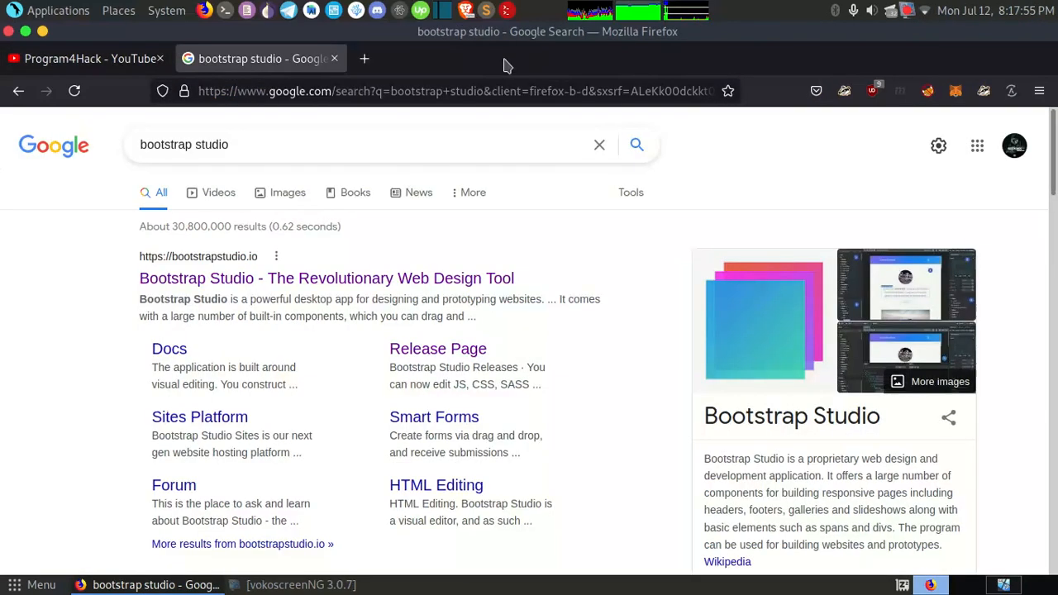
left_click(335, 58)
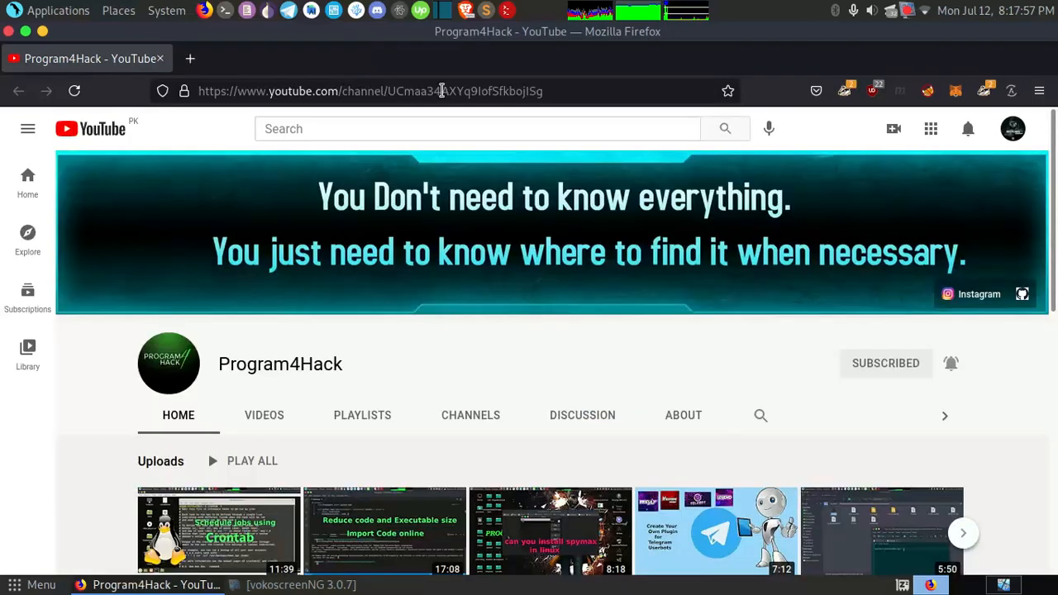
key("ctrl+alt+Right")
key("ctrl+alt+Right")
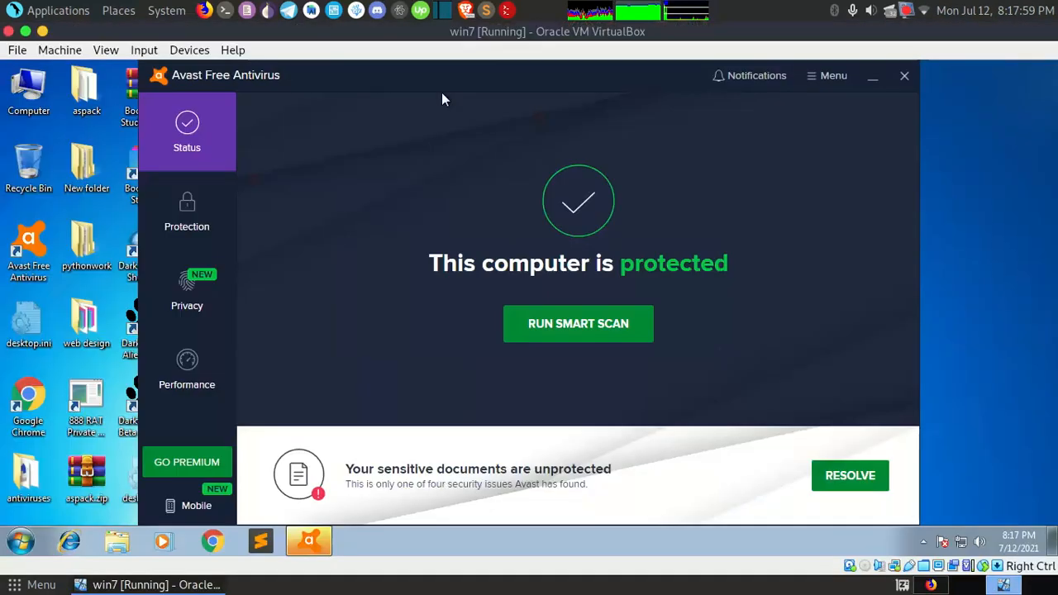
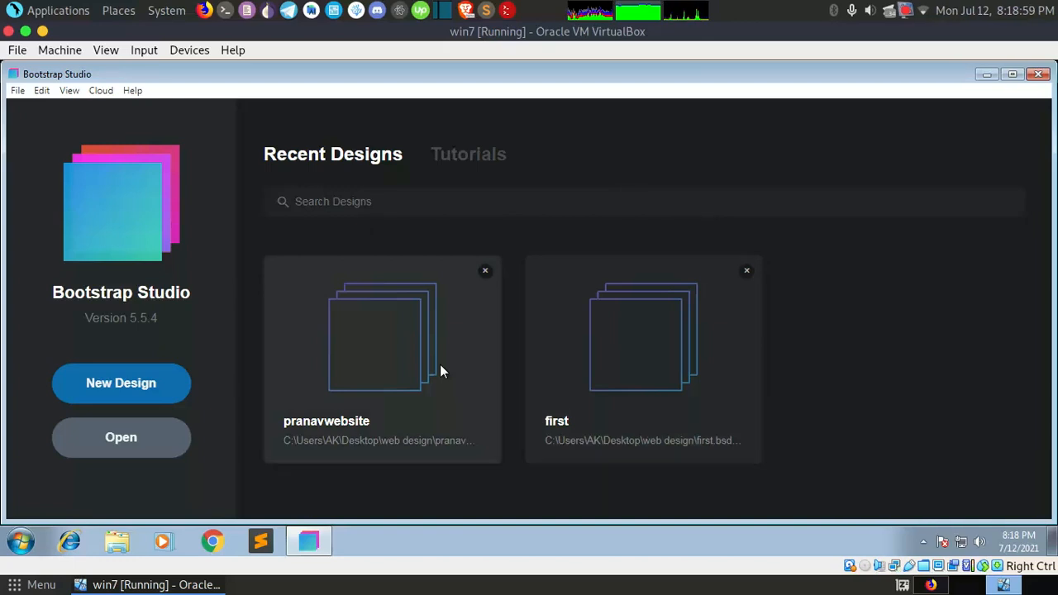
Step: Open the recent design pranavwebsite and check its layout at several canvas widths, ending on the 992px laptop size
left_click(441, 371)
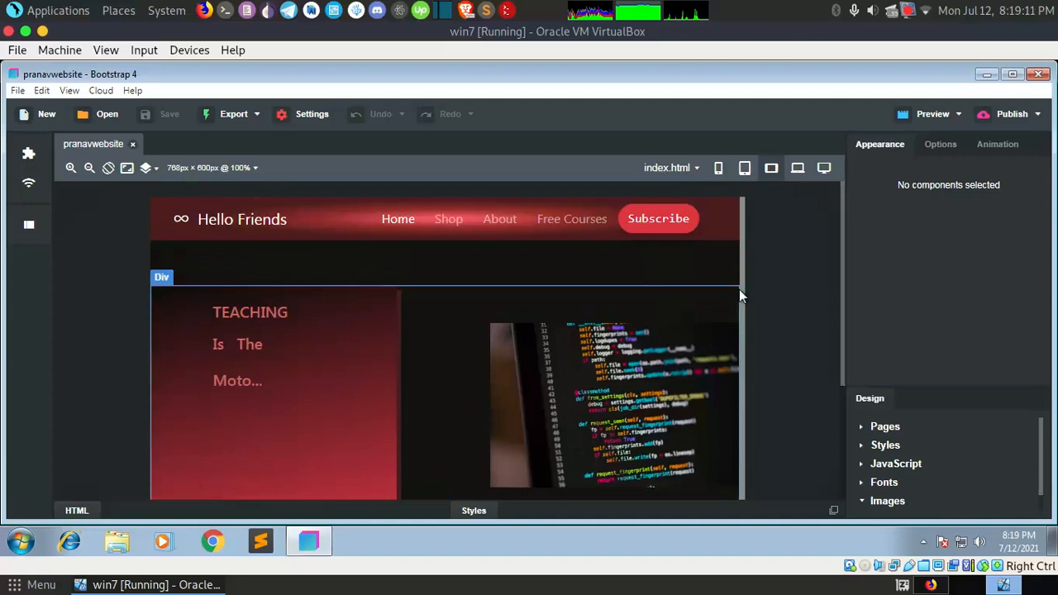
left_click_drag(742, 290, 721, 280)
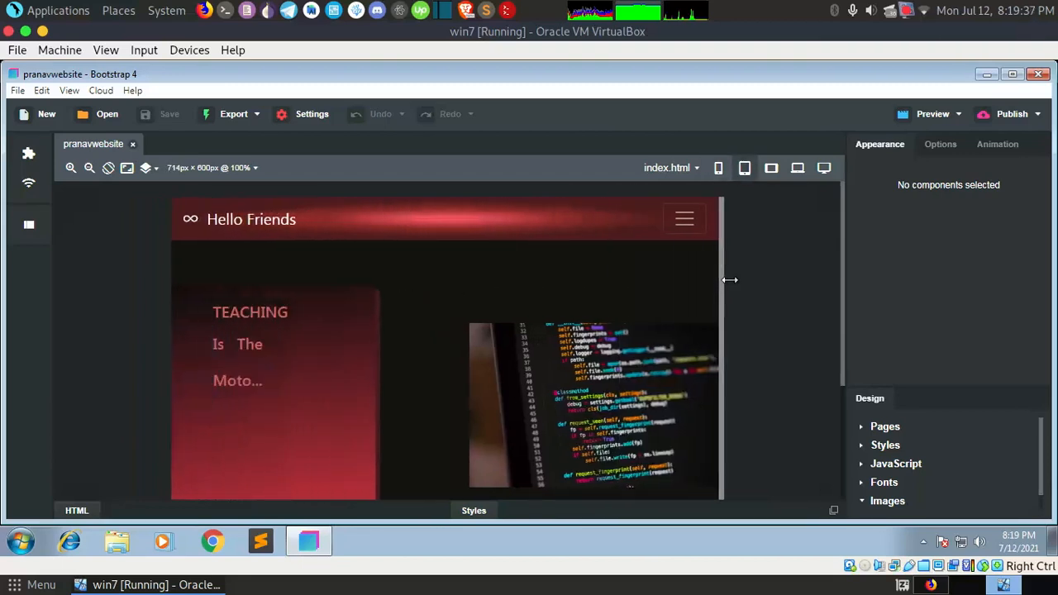
left_click(768, 170)
left_click(795, 172)
left_click(824, 170)
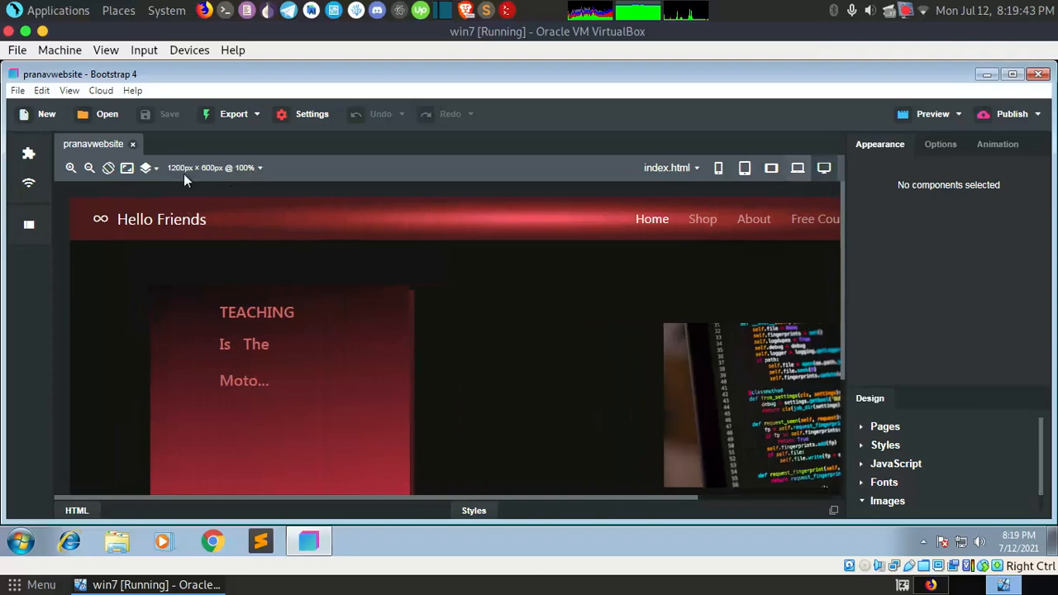
left_click(798, 168)
Step: Examine the list of device presets for the canvas size, from phones to tablets and MacBooks
left_click(214, 168)
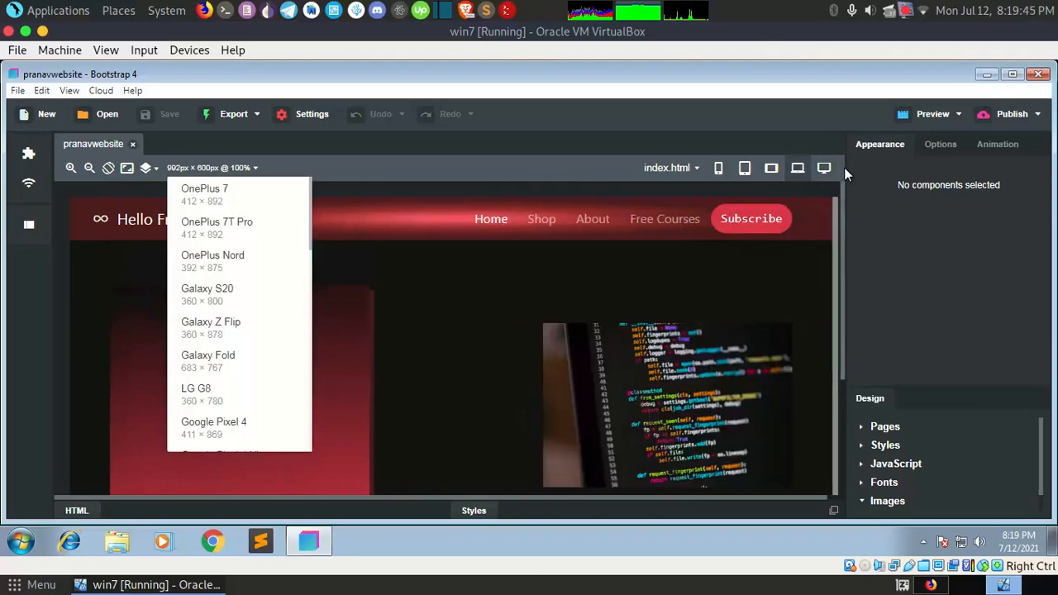
scroll(249, 322, "down", 10)
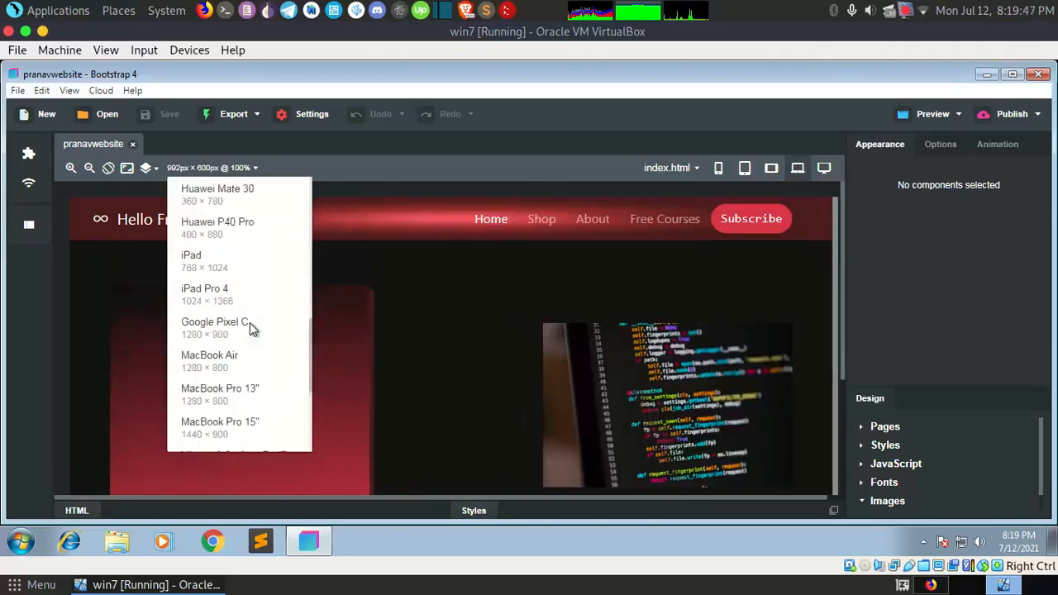
scroll(250, 322, "up", 10)
scroll(249, 323, "down", 10)
scroll(250, 323, "up", 10)
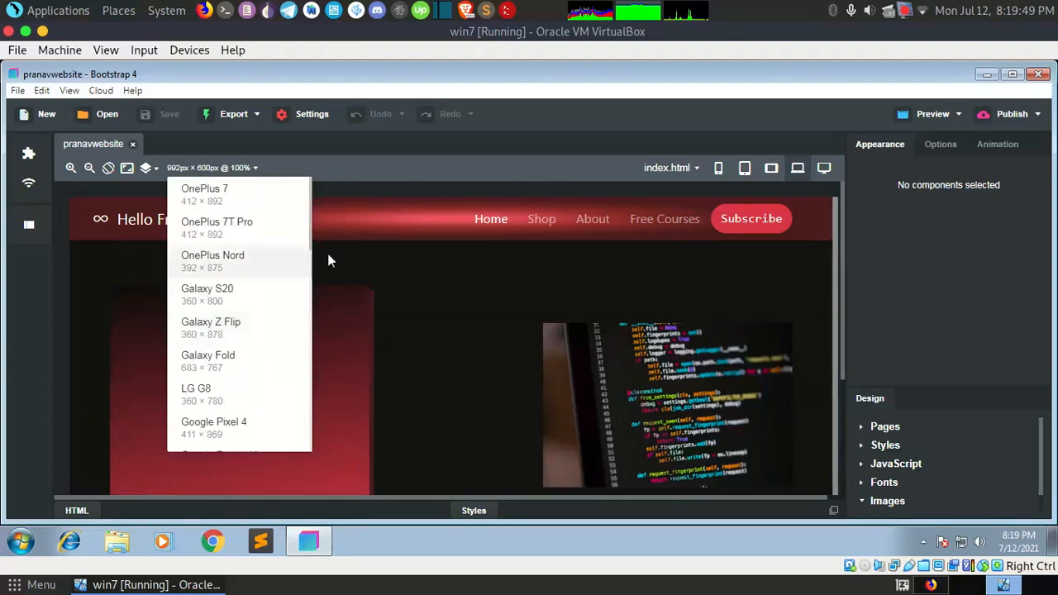
left_click(411, 183)
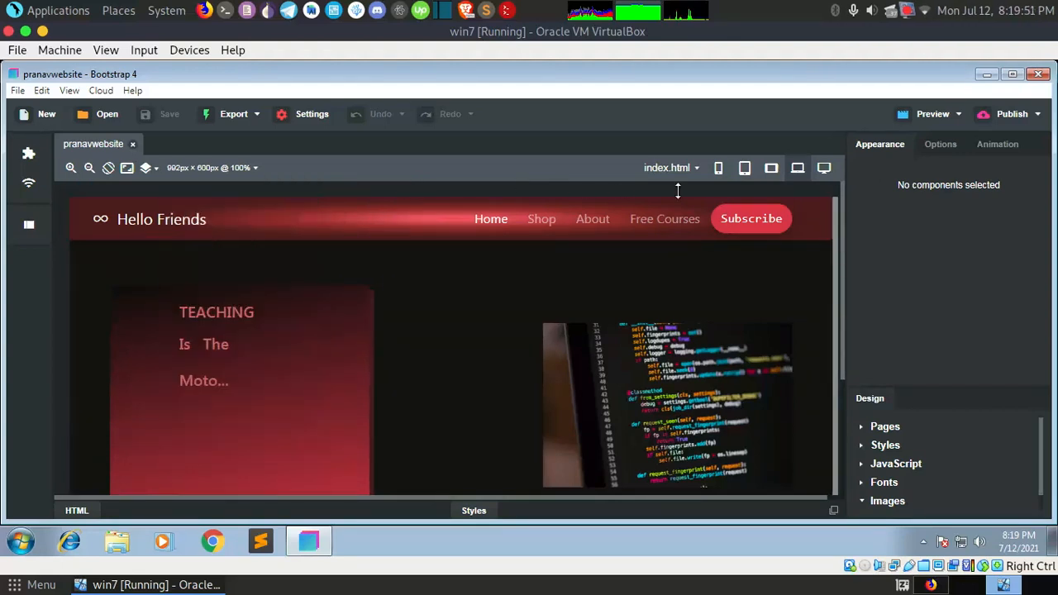
Step: Try to publish the website, and check the Publish Settings without saving anything
left_click(1001, 119)
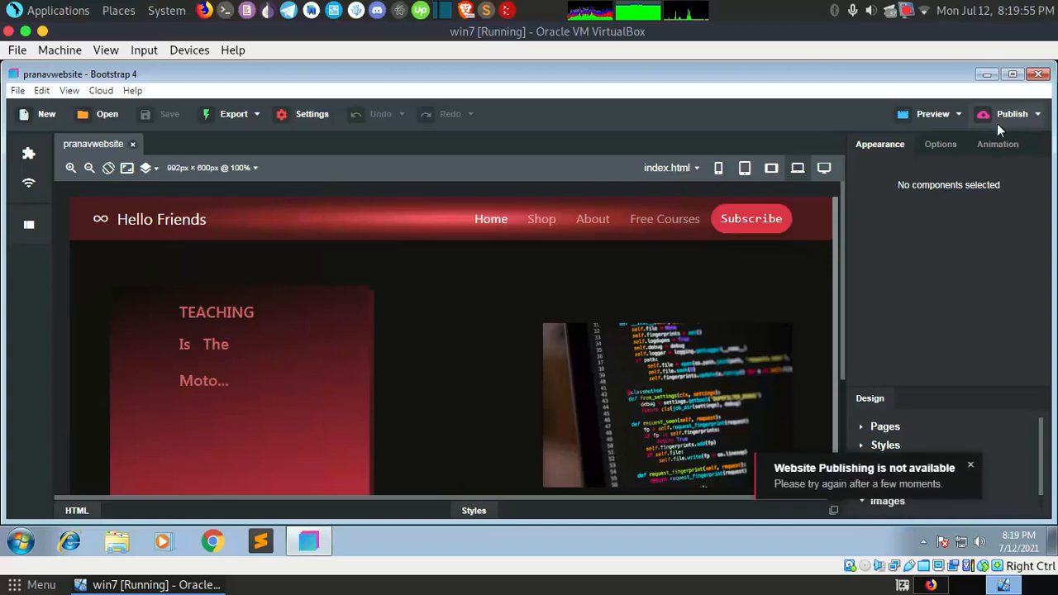
left_click(972, 468)
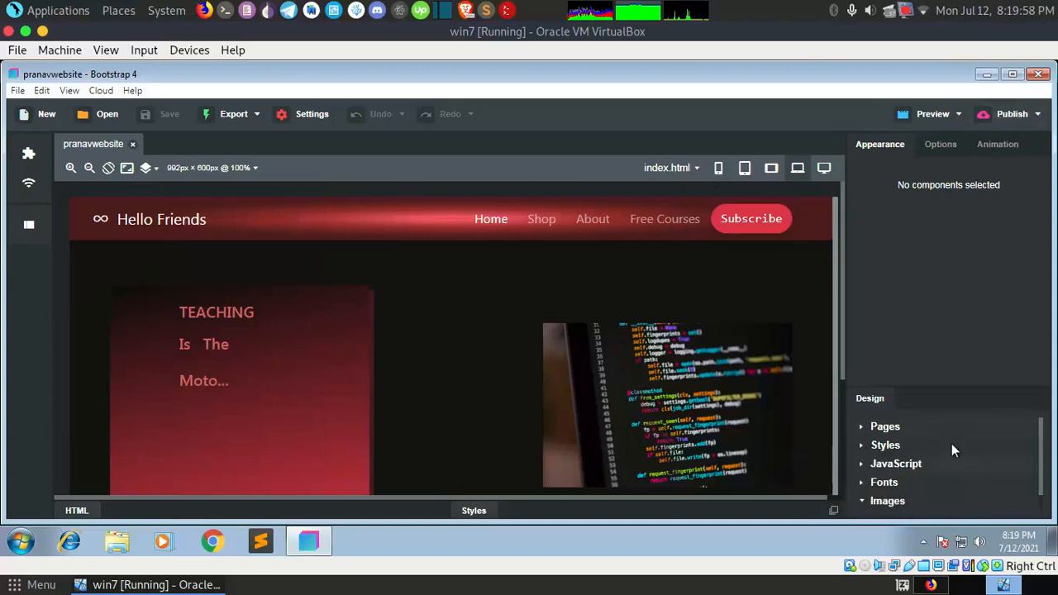
left_click(1038, 116)
left_click(996, 166)
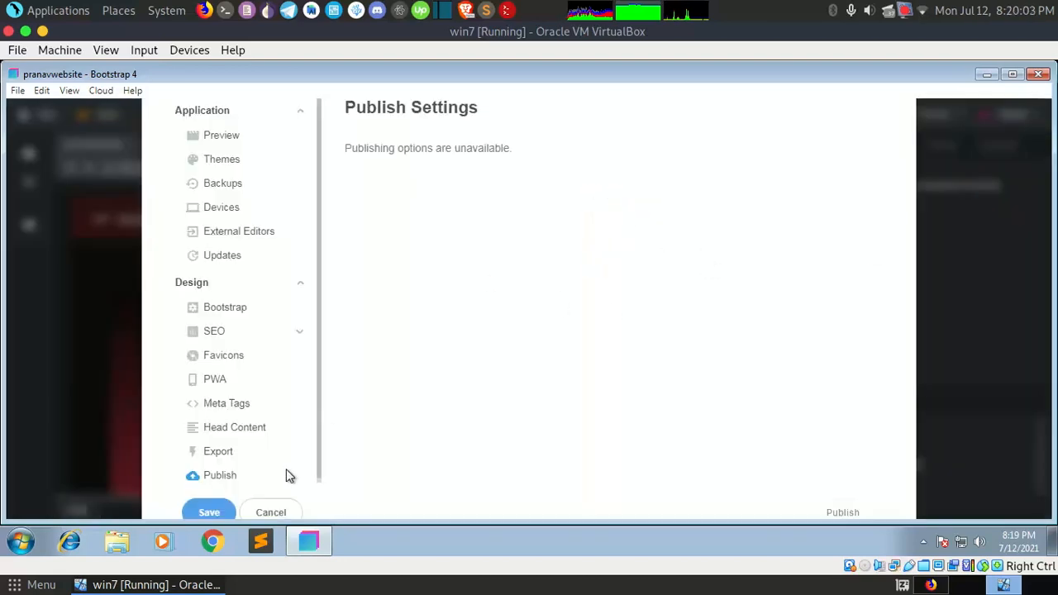
left_click(269, 508)
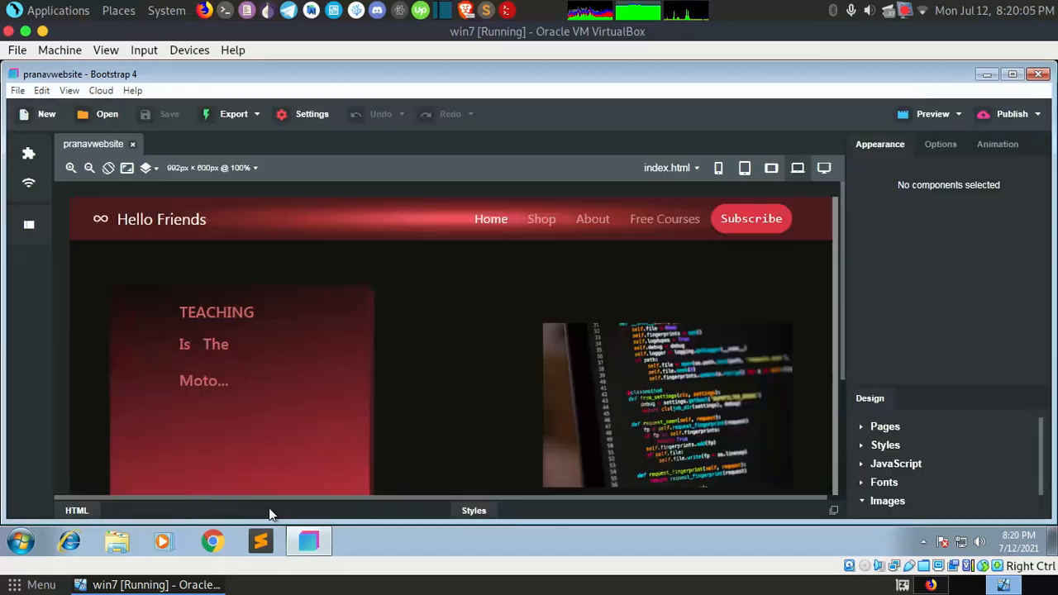
Step: Switch the win7 virtual machine to full-screen mode
left_click(105, 50)
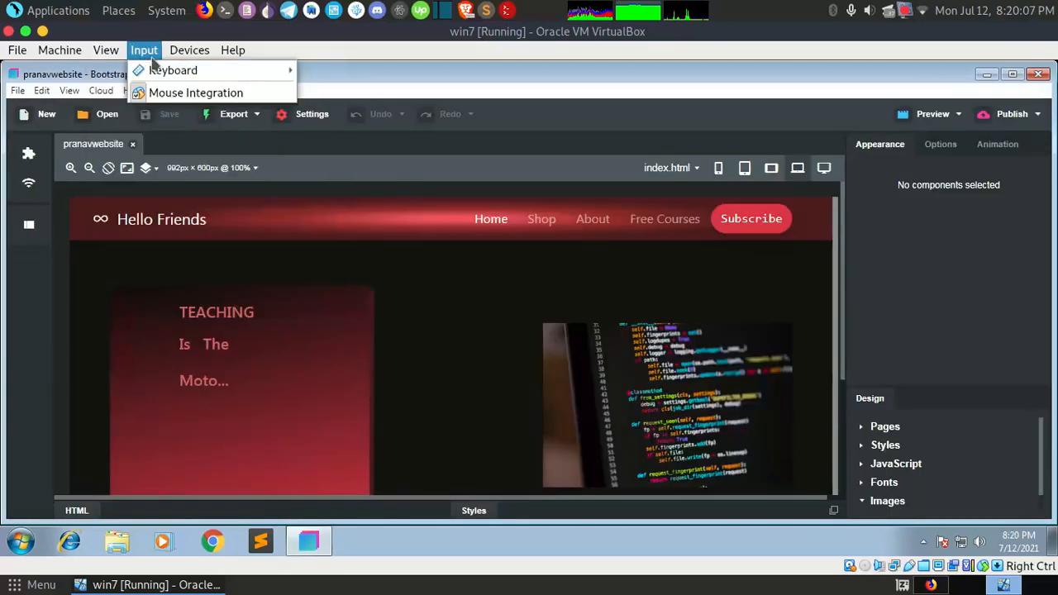
left_click(165, 70)
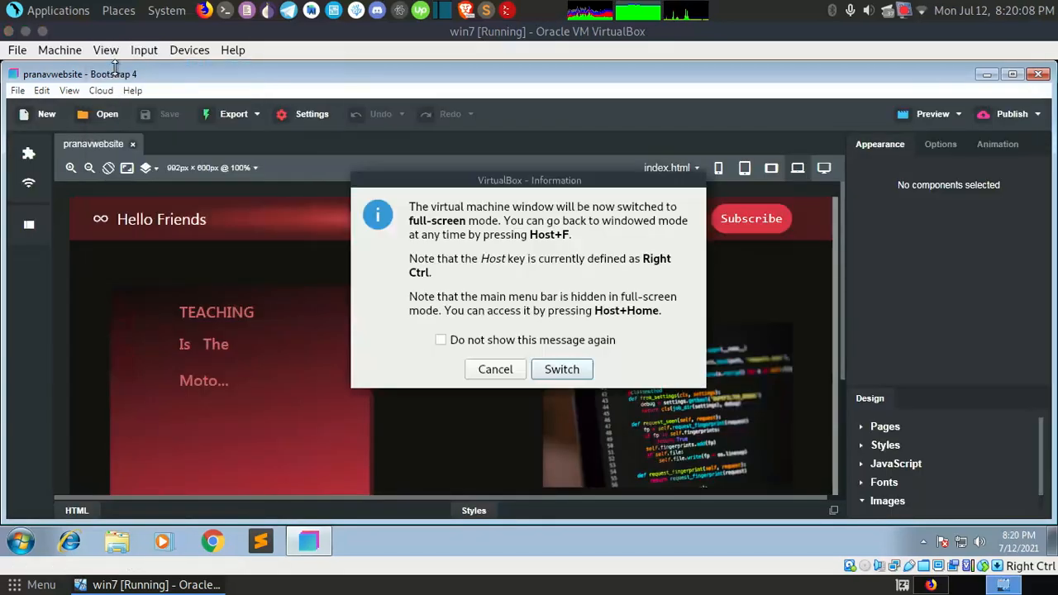
left_click(568, 369)
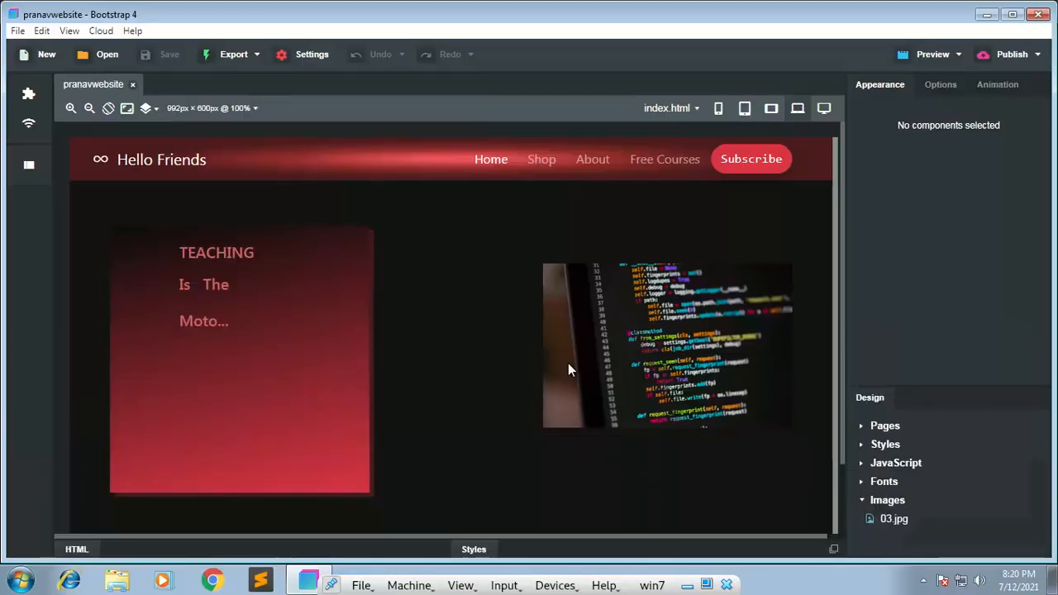
left_click(925, 55)
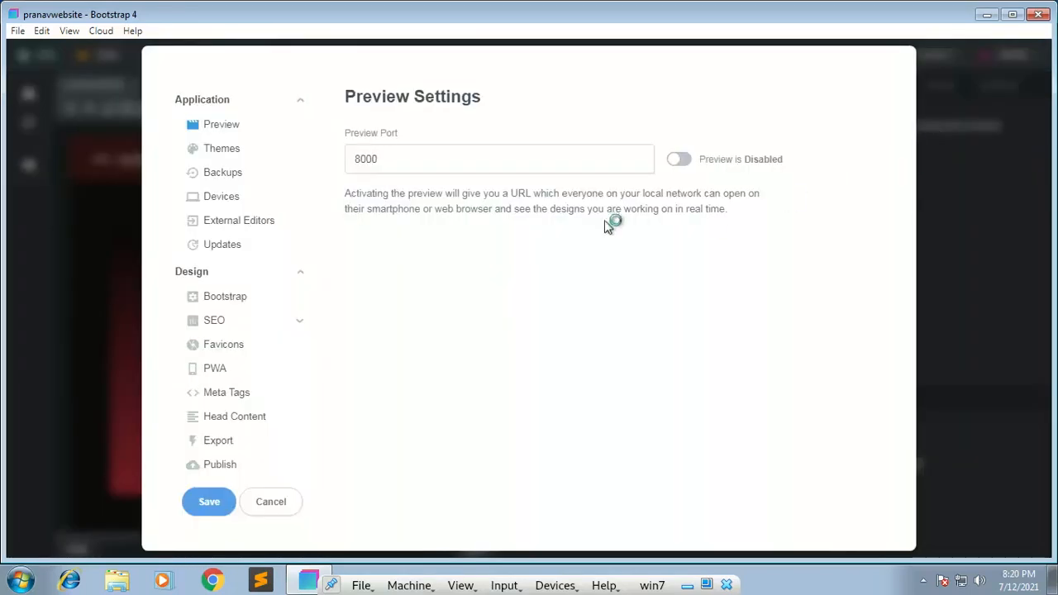
left_click_drag(388, 158, 329, 166)
left_click(676, 160)
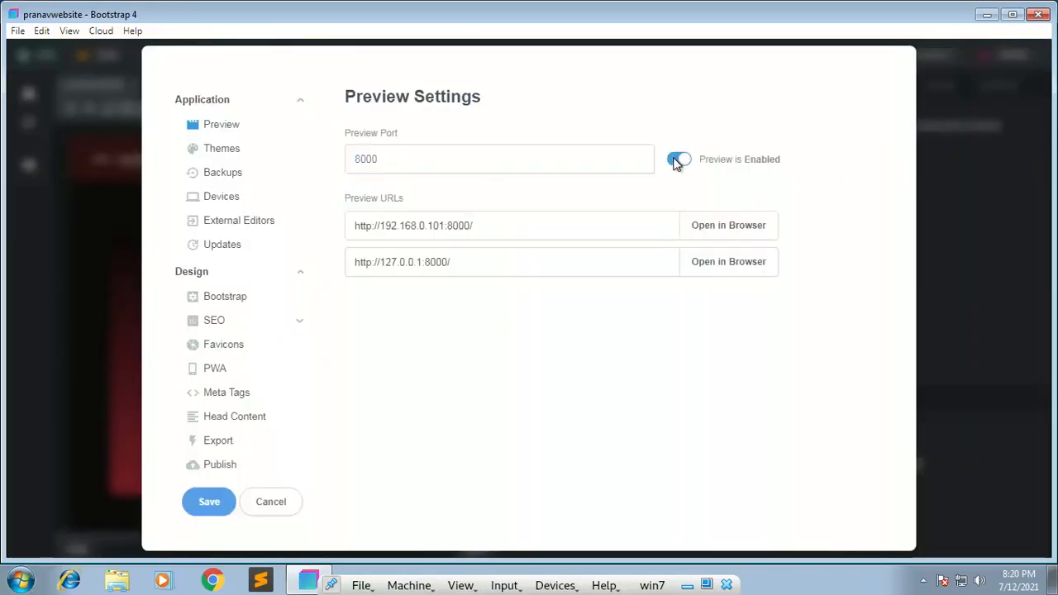
left_click_drag(482, 229, 290, 230)
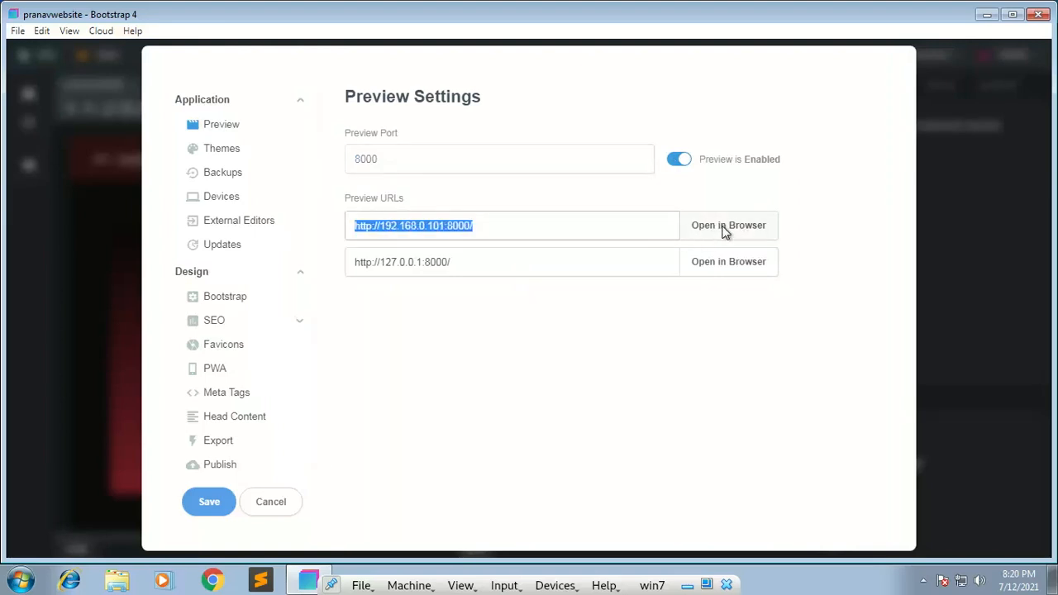
left_click(281, 500)
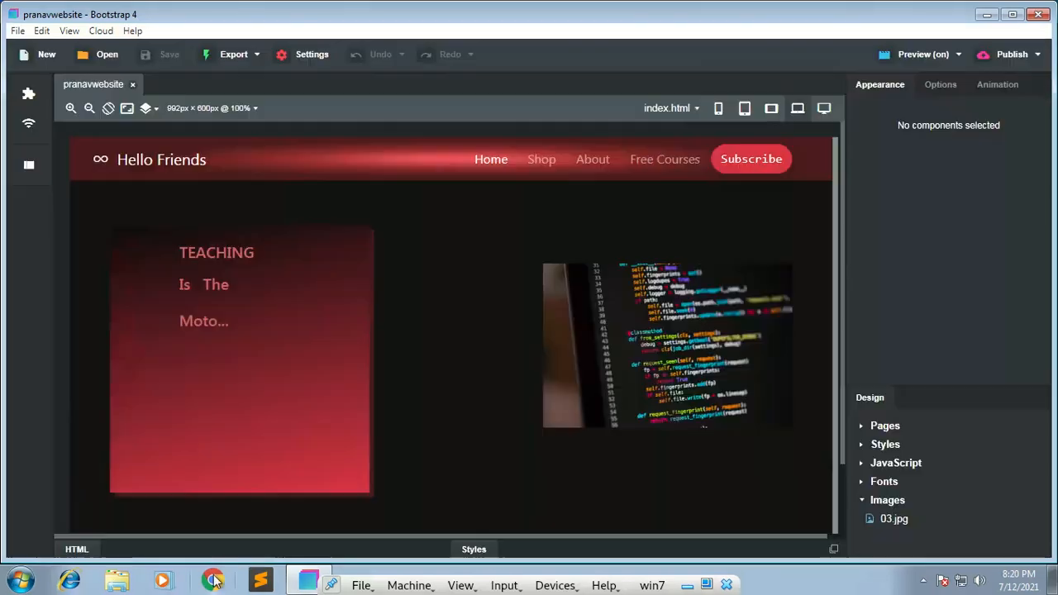
Step: Open Chrome, load the copied preview URL 192.168.0.101:8000 and maximize the browser window
left_click(213, 581)
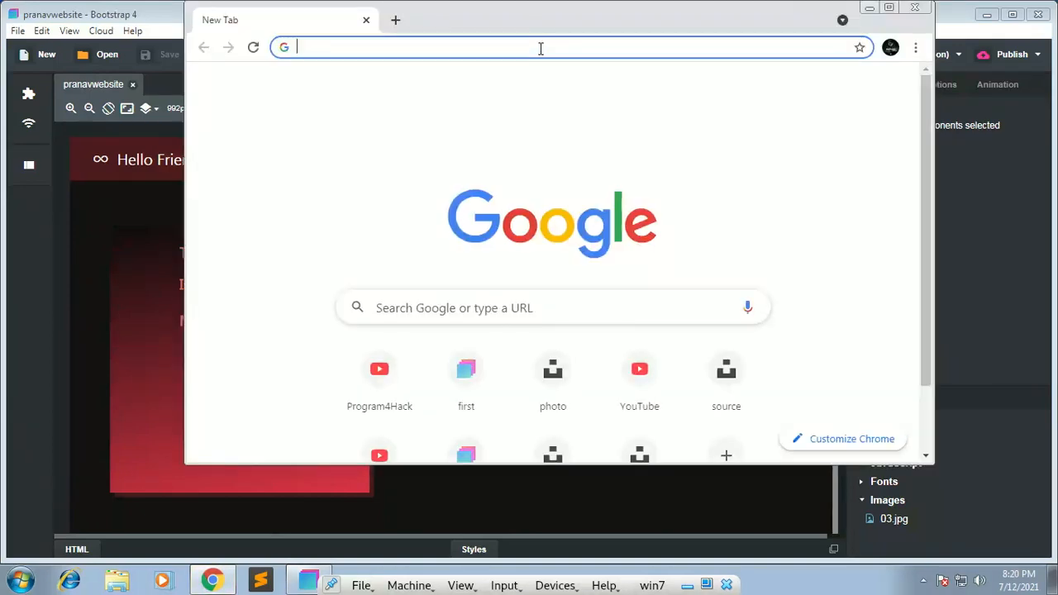
type("http://192.168.0.101:8000/")
key("Return")
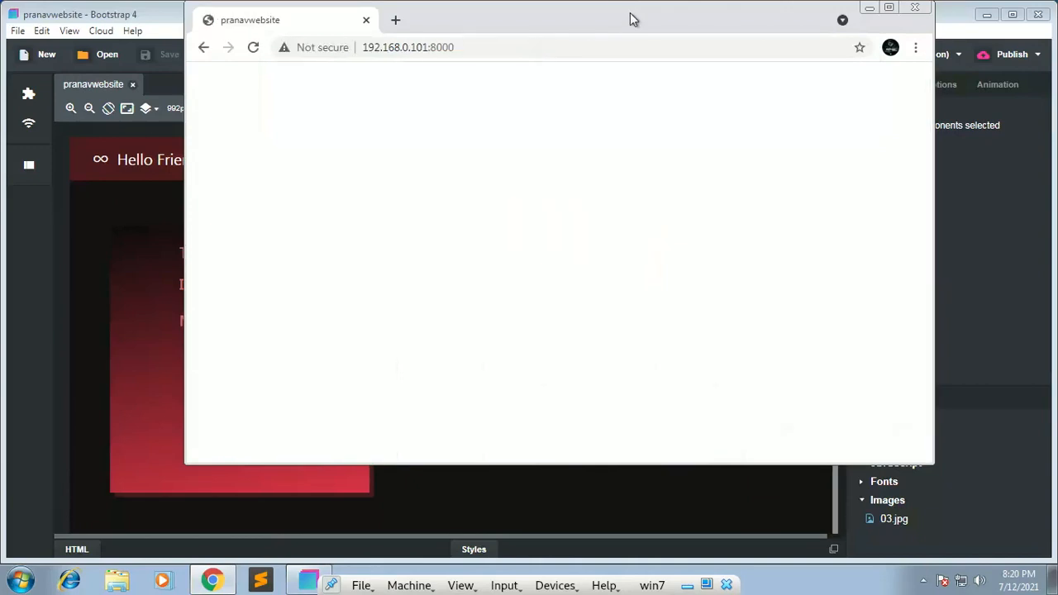
double_click(631, 11)
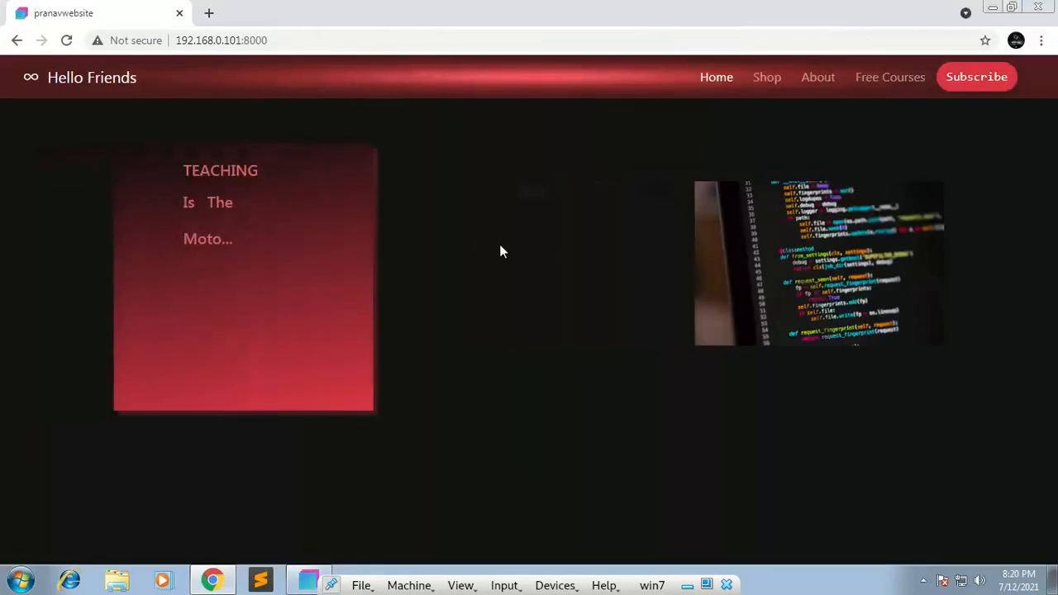
Step: Switch back to Bootstrap Studio and change the "Moto..." heading to "Moto"
left_click(302, 579)
left_click(213, 582)
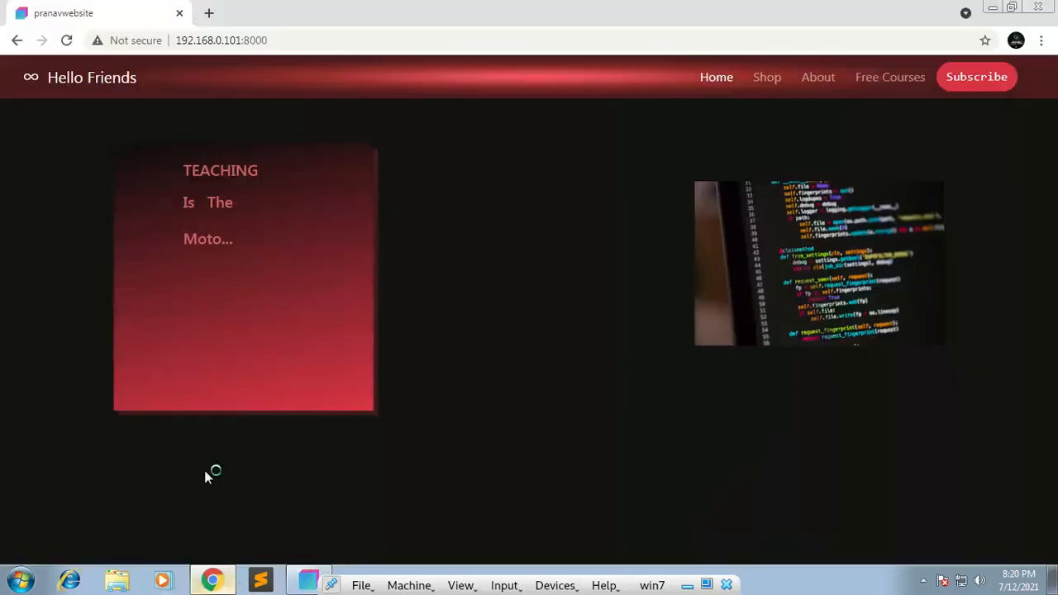
left_click(309, 579)
left_click(230, 323)
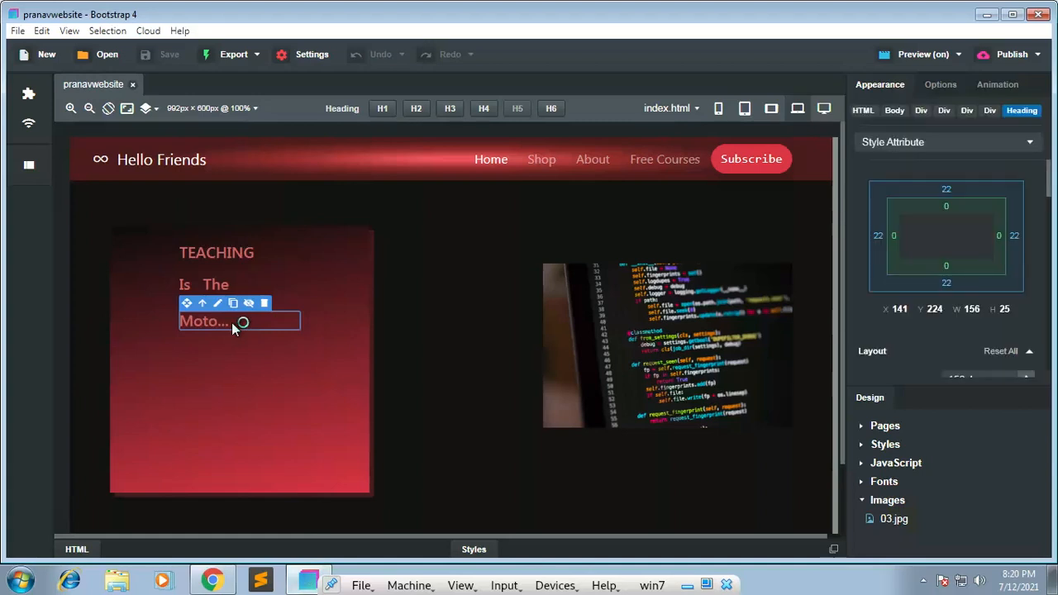
left_click_drag(232, 322, 209, 321)
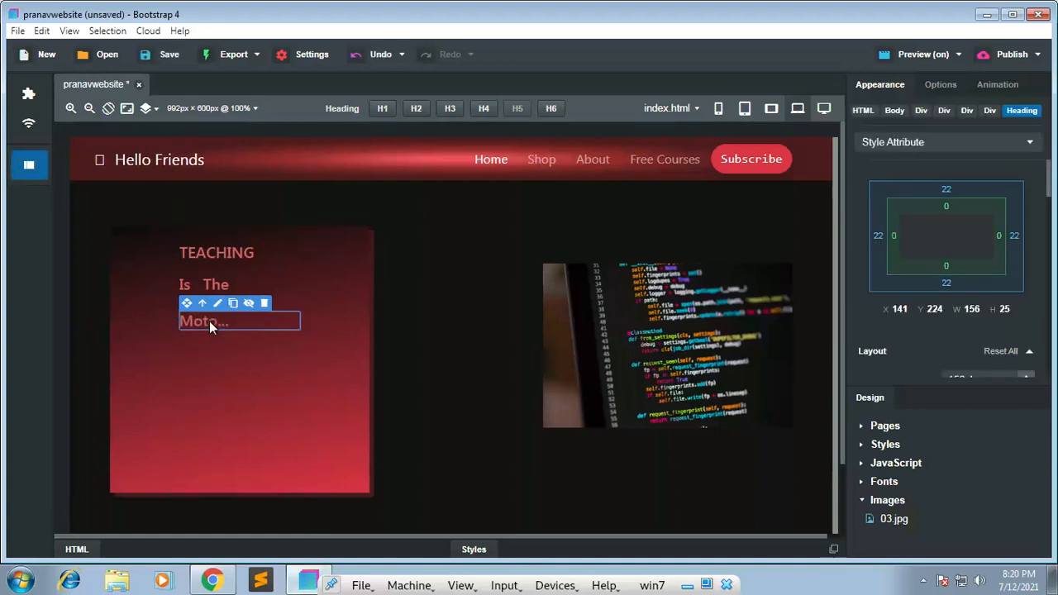
double_click(209, 321)
left_click(244, 324)
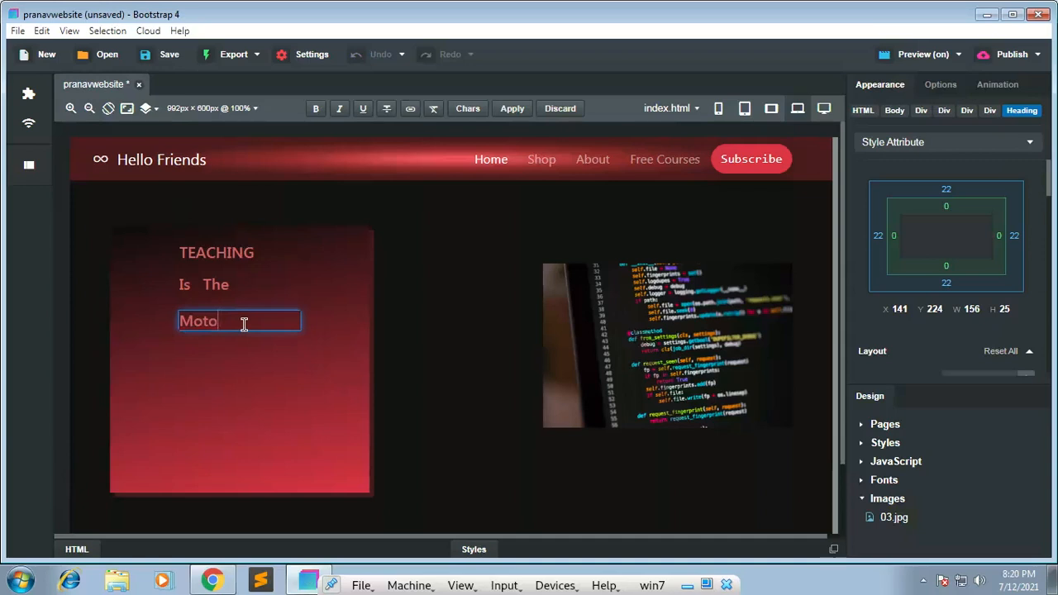
key("Escape")
Step: Check the edited heading in the Chrome live preview, and undo the text change in Bootstrap Studio
left_click(213, 583)
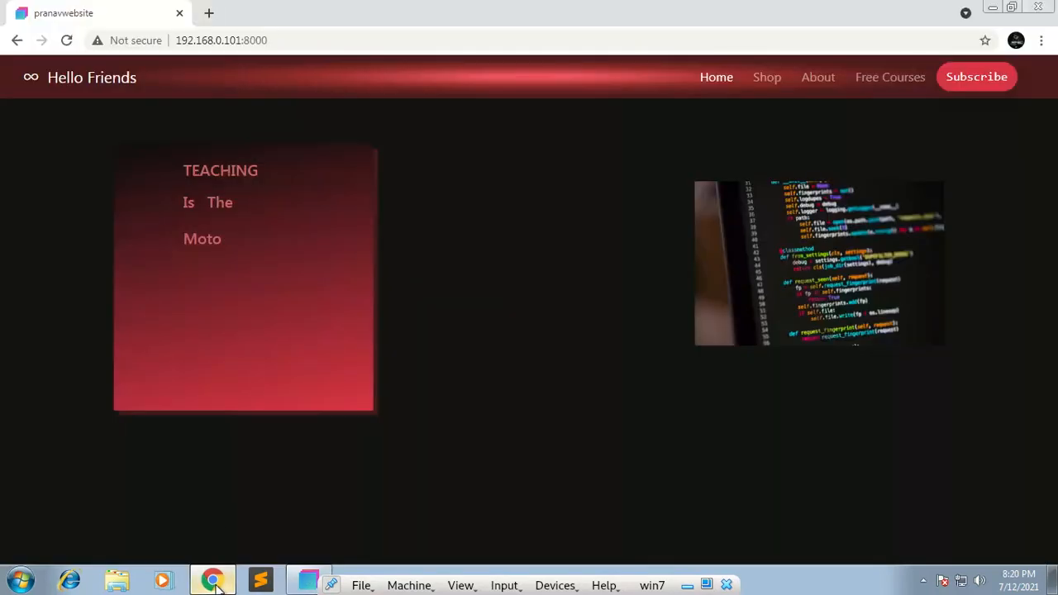
left_click_drag(188, 241, 233, 239)
left_click(232, 251)
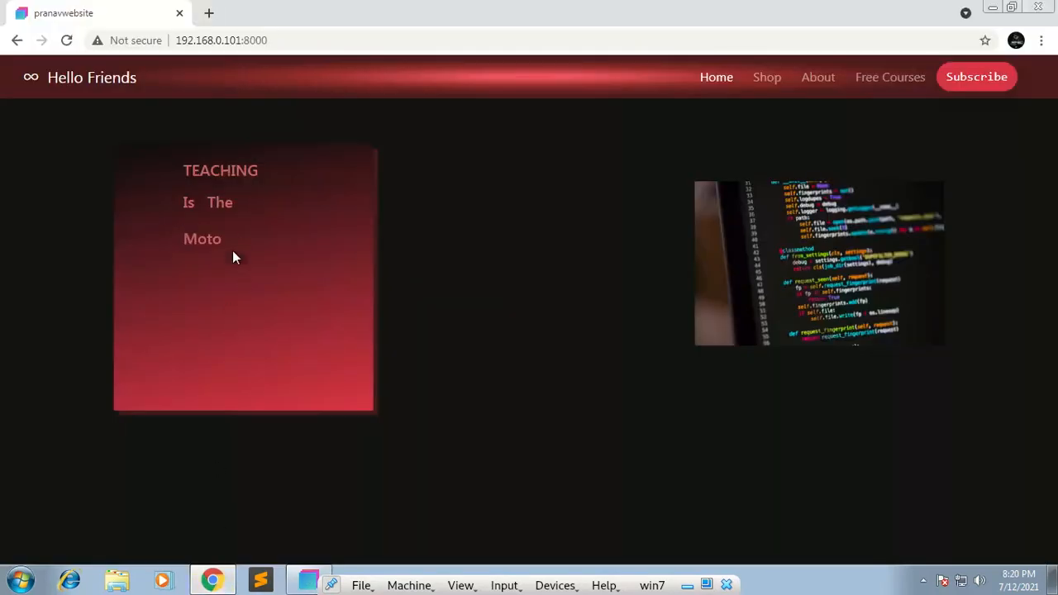
left_click(306, 581)
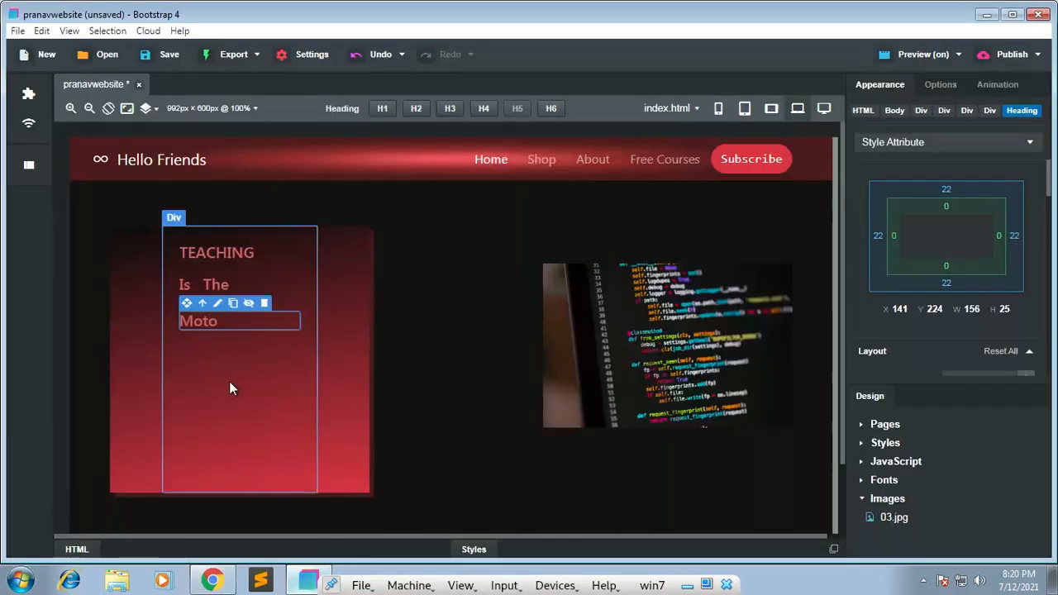
key("ctrl+z")
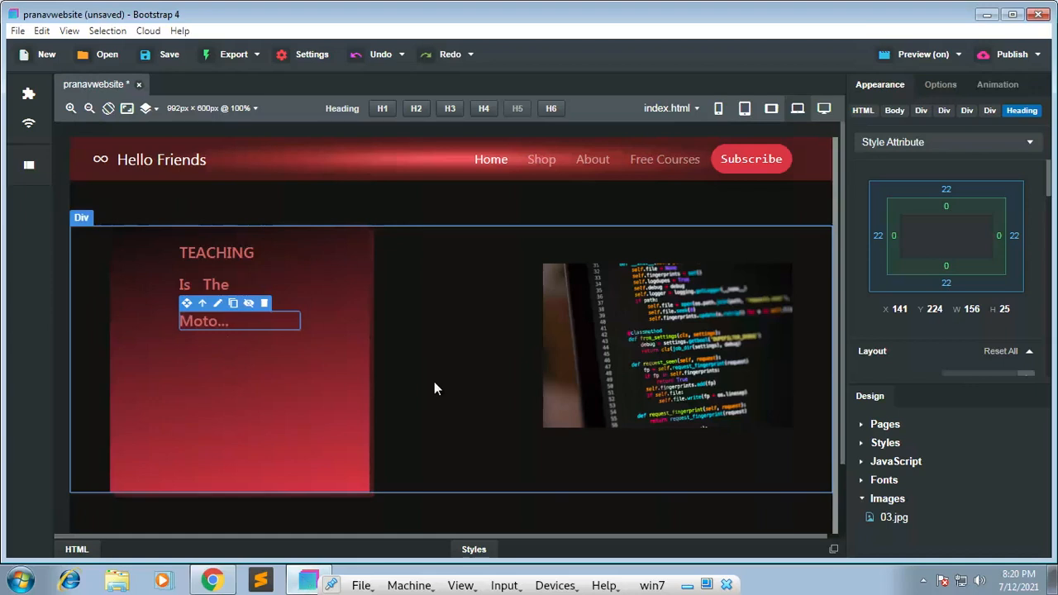
scroll(834, 248, "down", 2)
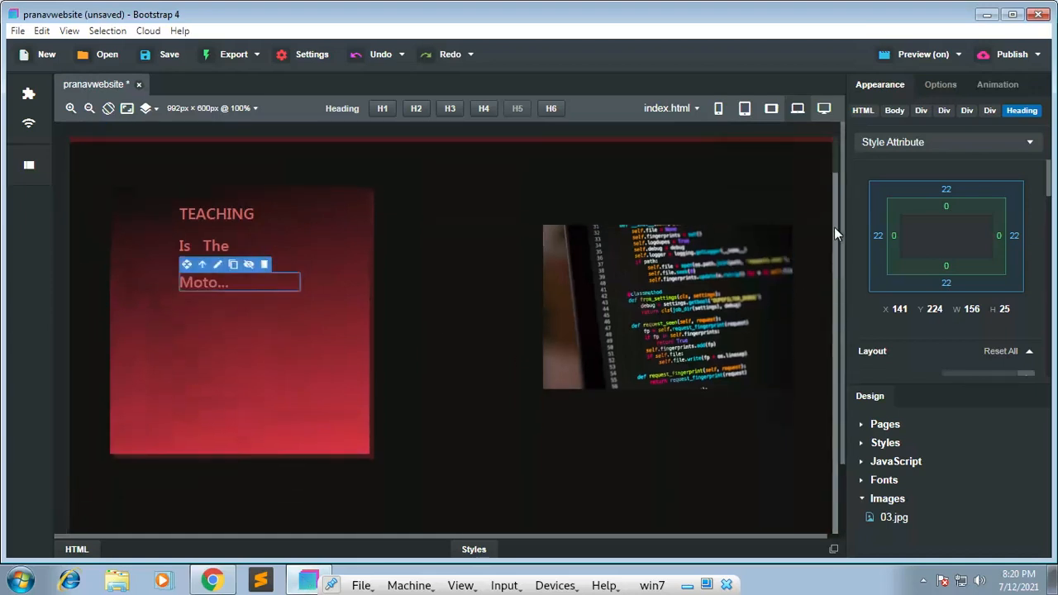
scroll(834, 199, "up", 2)
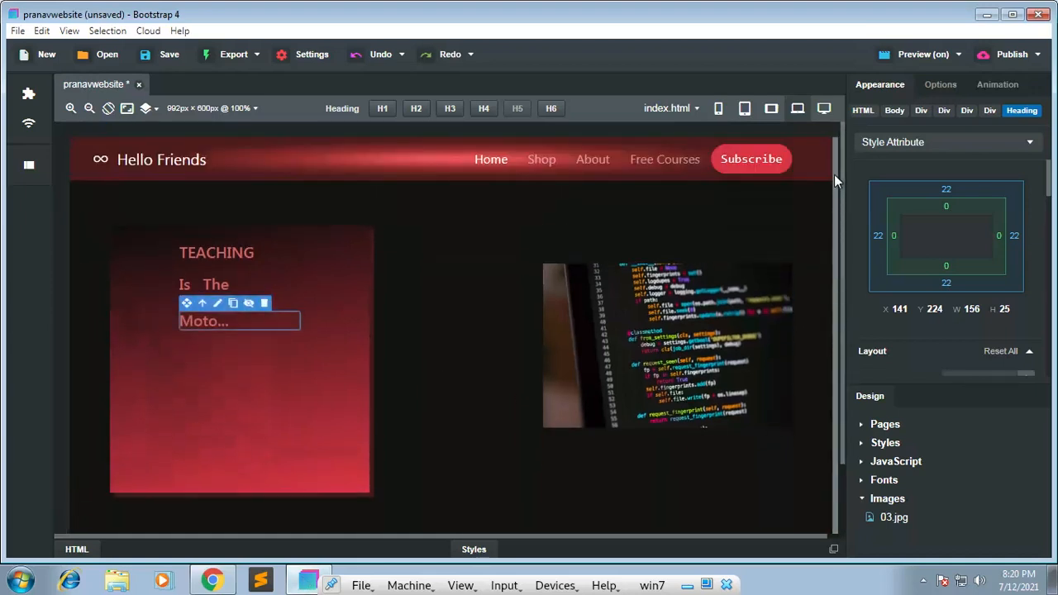
left_click(45, 58)
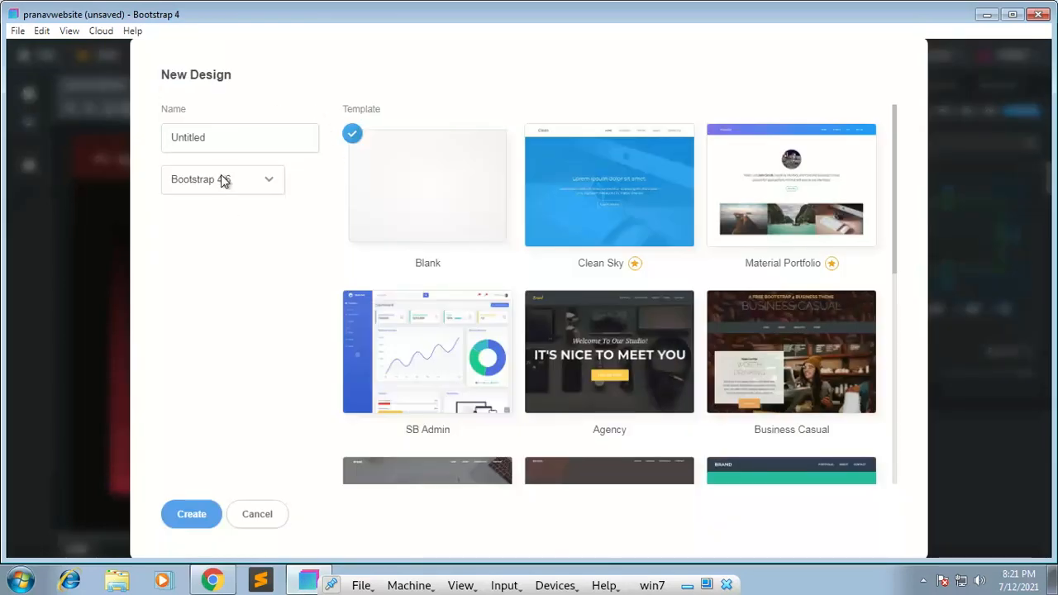
left_click_drag(216, 138, 136, 138)
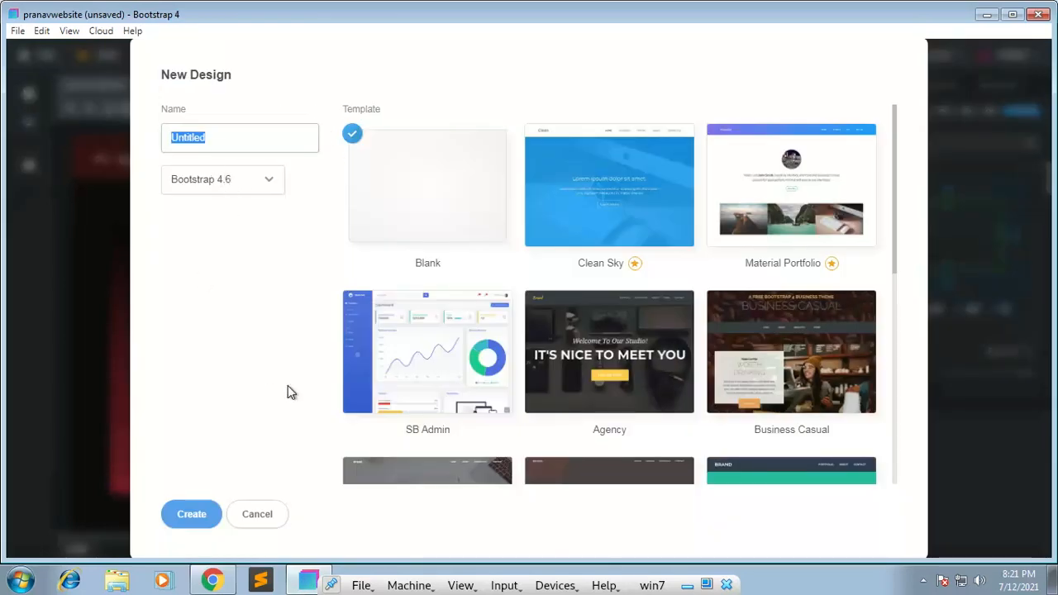
left_click(266, 516)
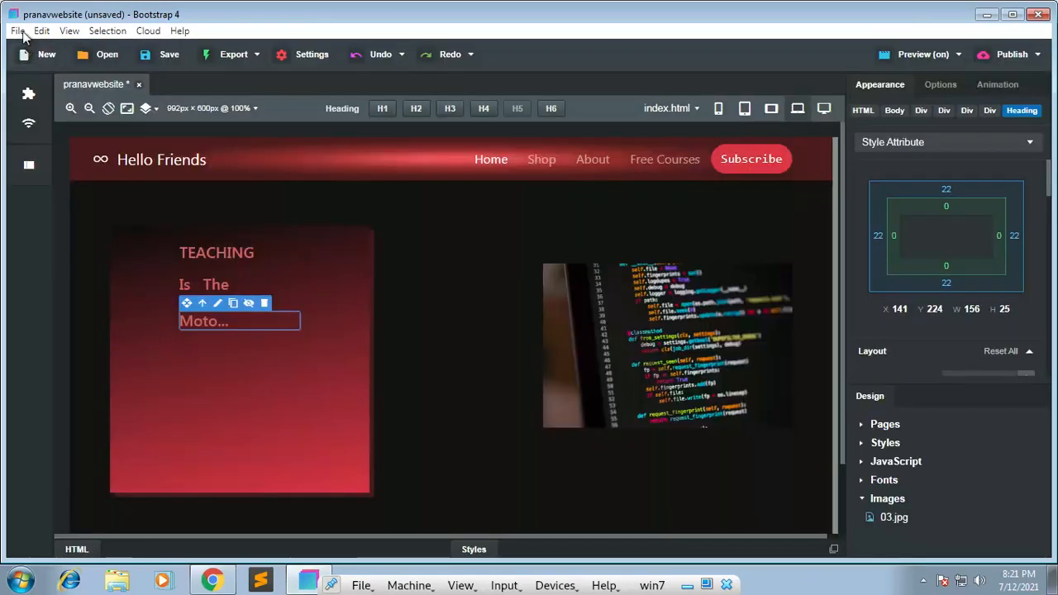
Step: Close the pranavwebsite design and discard its unsaved changes
left_click(20, 32)
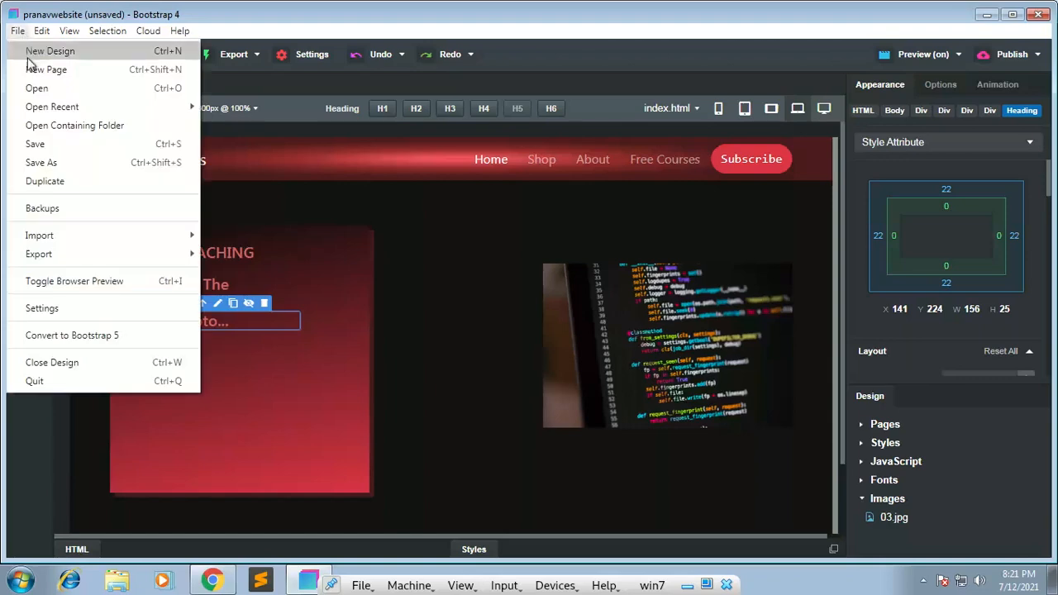
left_click(72, 366)
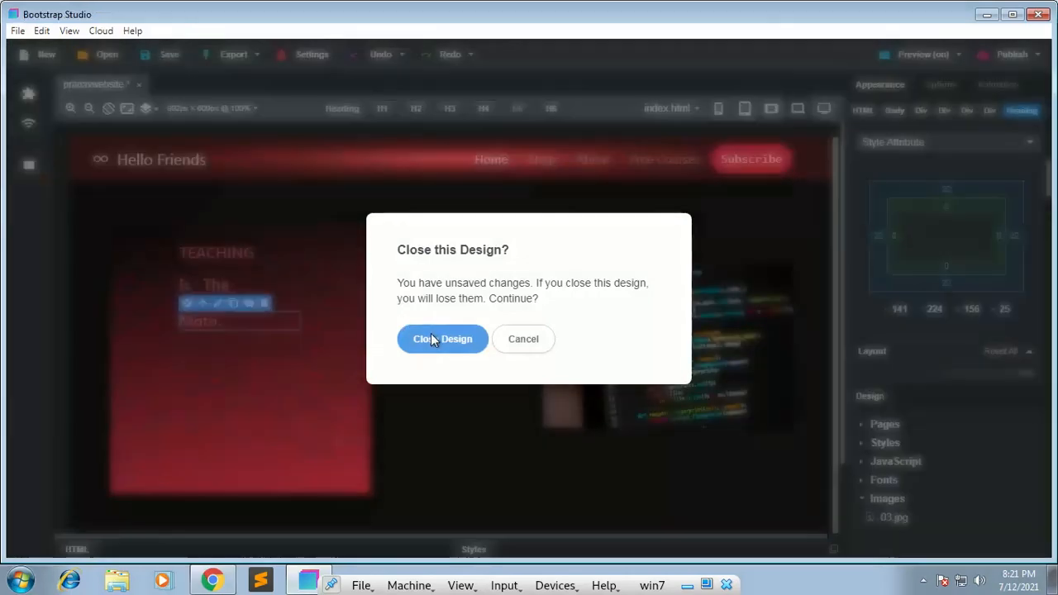
left_click(431, 334)
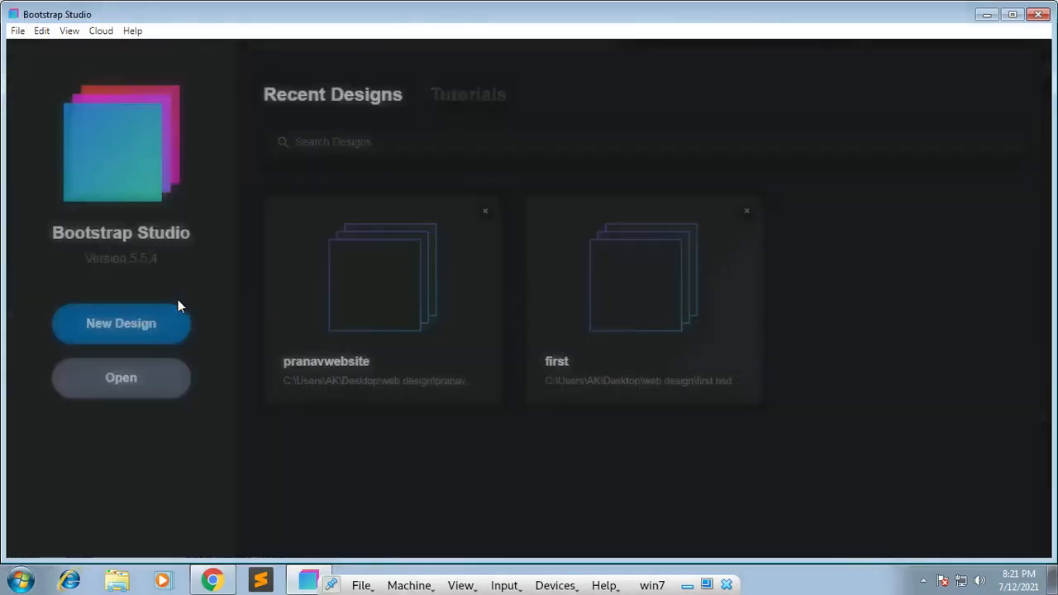
Step: Start a new design from the Bootstrap Studio start screen
left_click(153, 320)
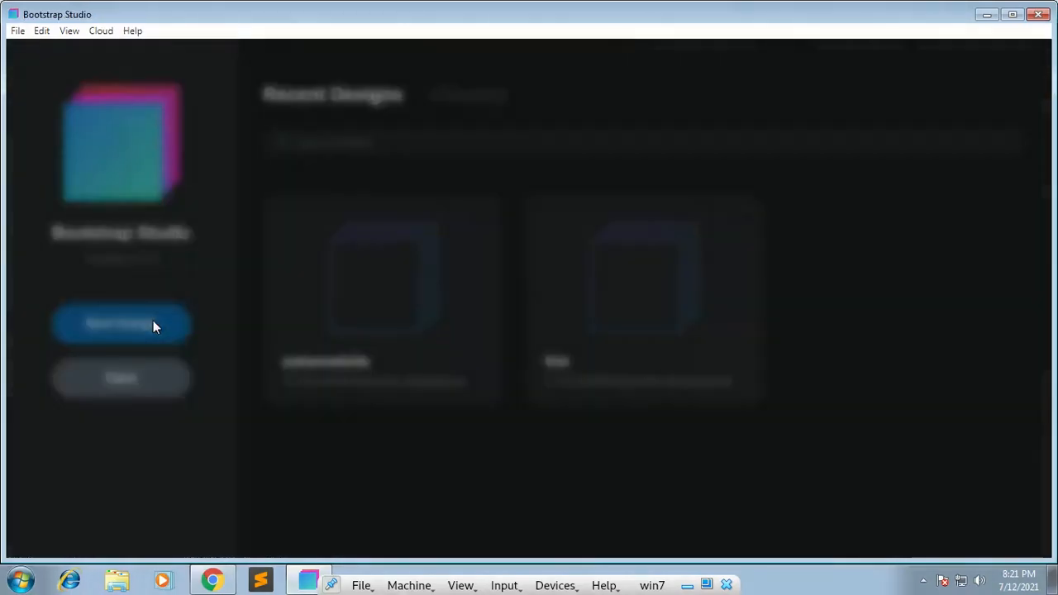
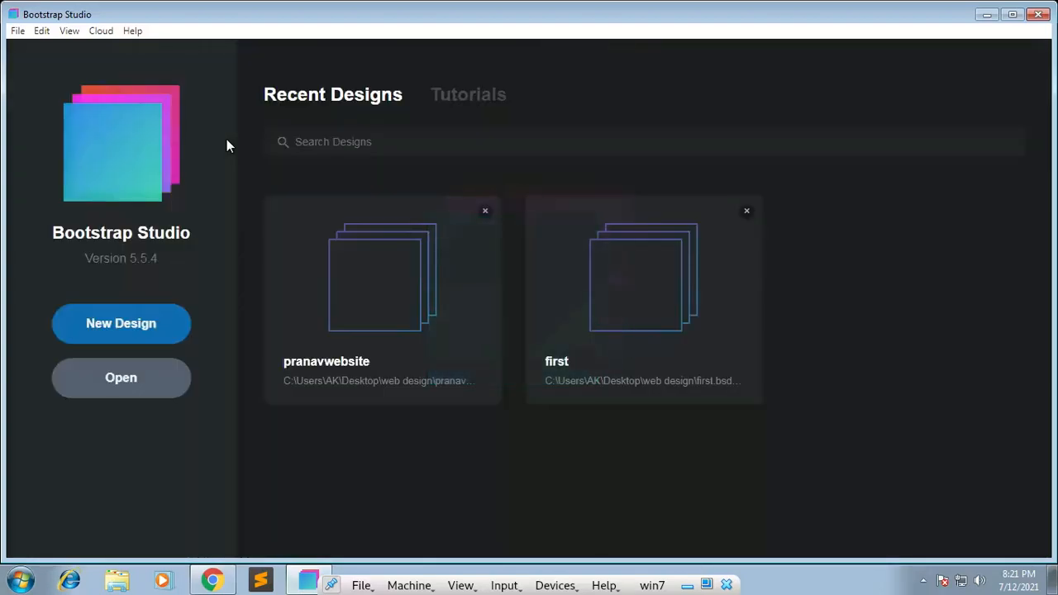
Step: Start a new design named "youtube" and choose Bootstrap 4.6 as its framework version
left_click(124, 335)
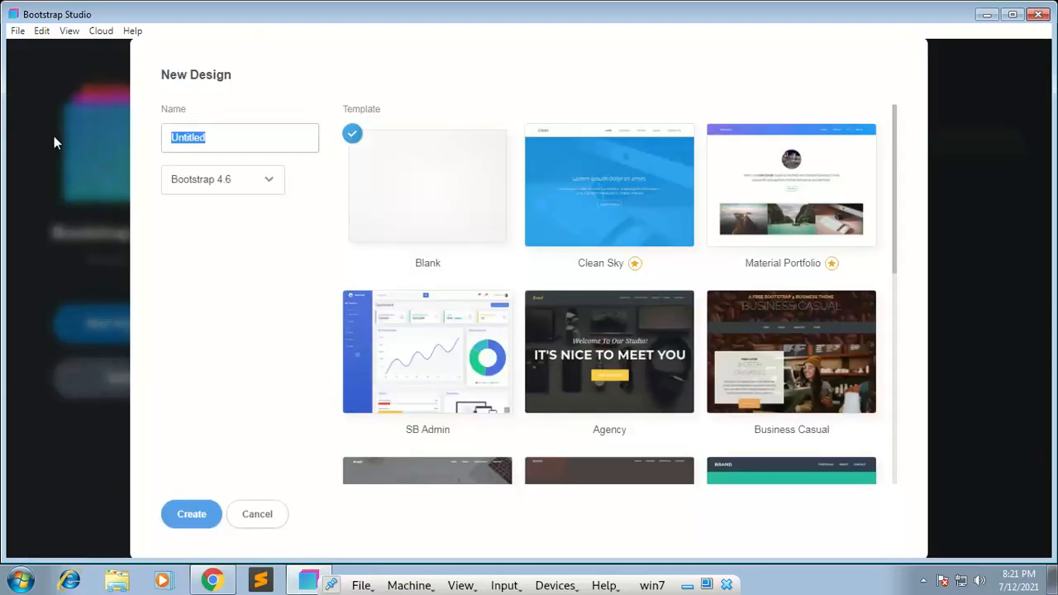
type("youtube")
left_click(221, 182)
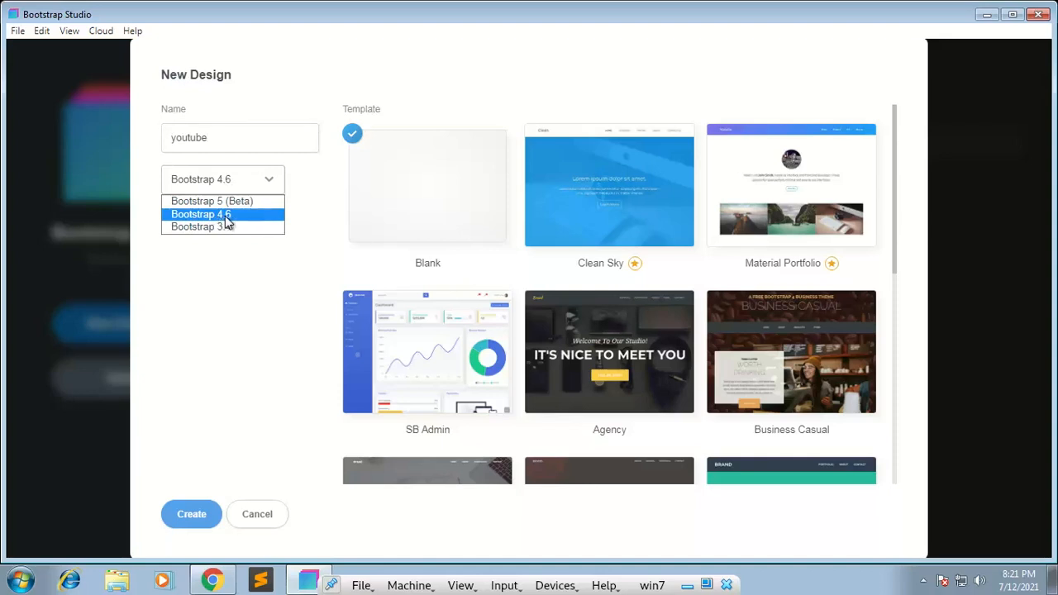
left_click(220, 215)
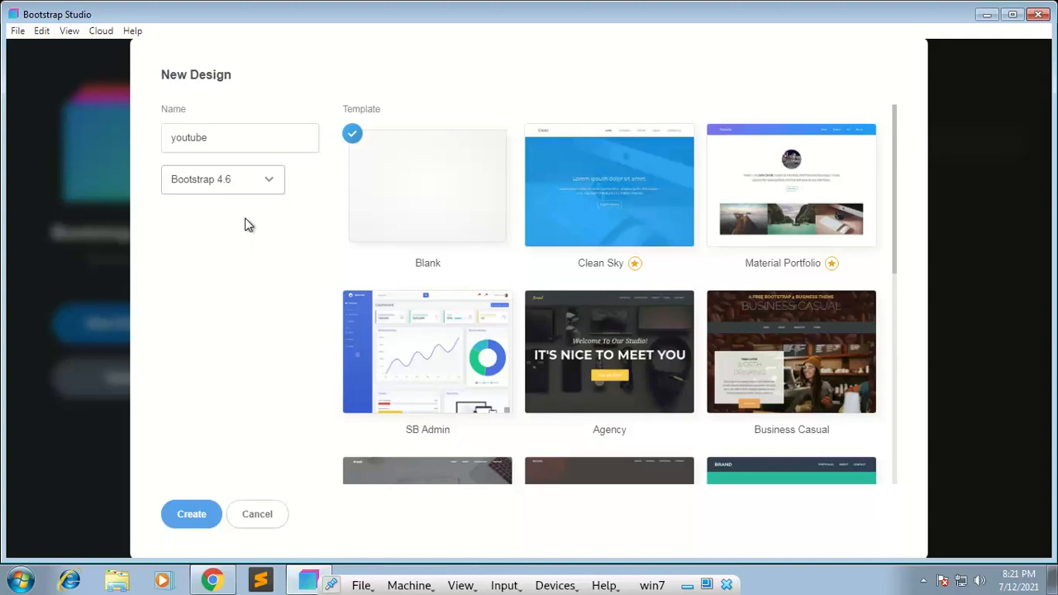
left_click(230, 187)
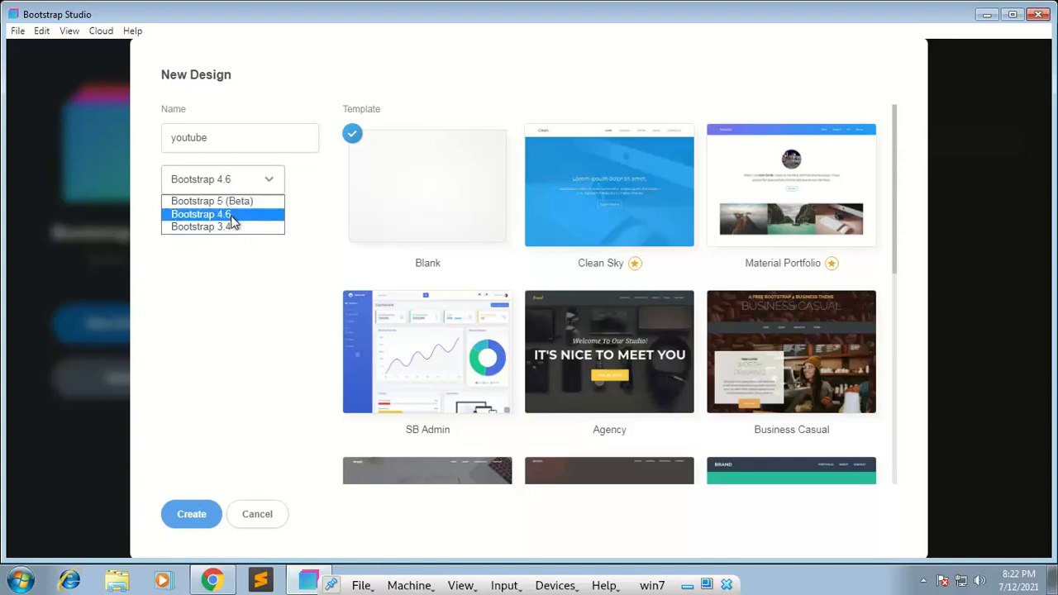
left_click(233, 216)
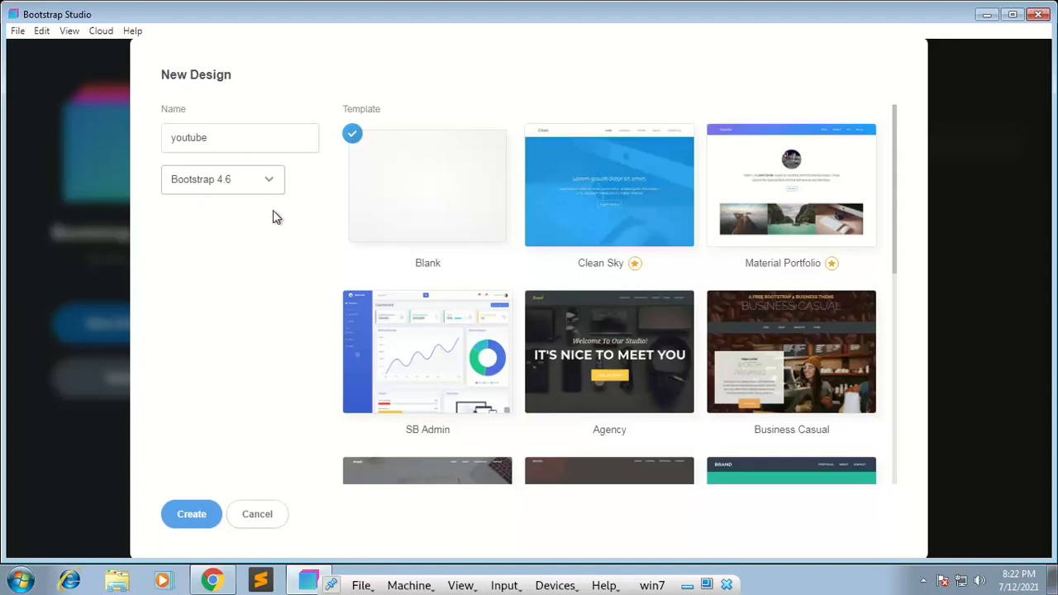
Step: Look through the available design templates, trying out Grayscale and New Age
left_click(439, 329)
scroll(645, 328, "down", 5)
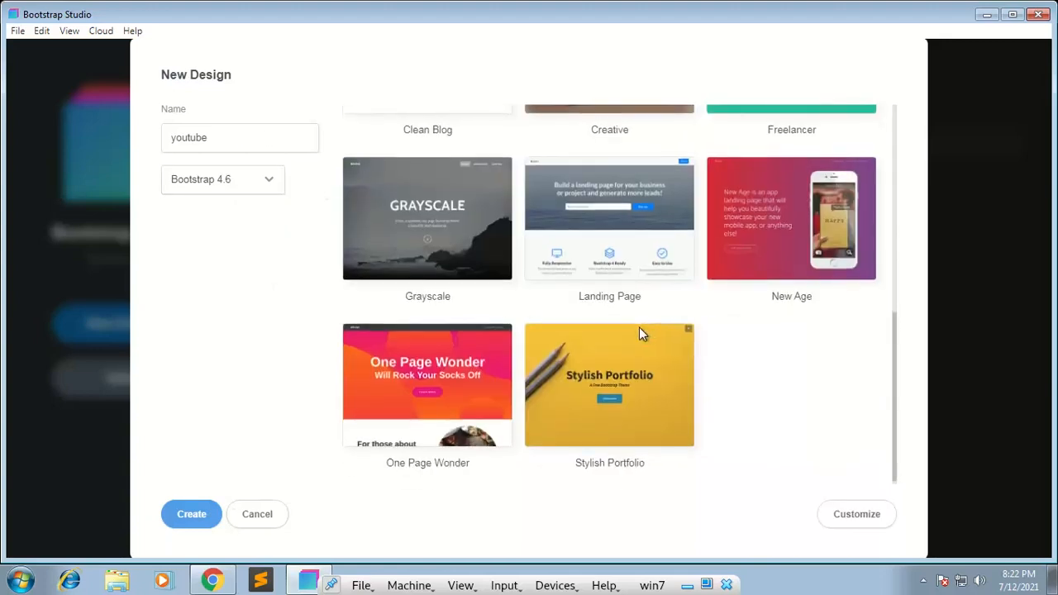
left_click(580, 397)
left_click(497, 391)
left_click(444, 238)
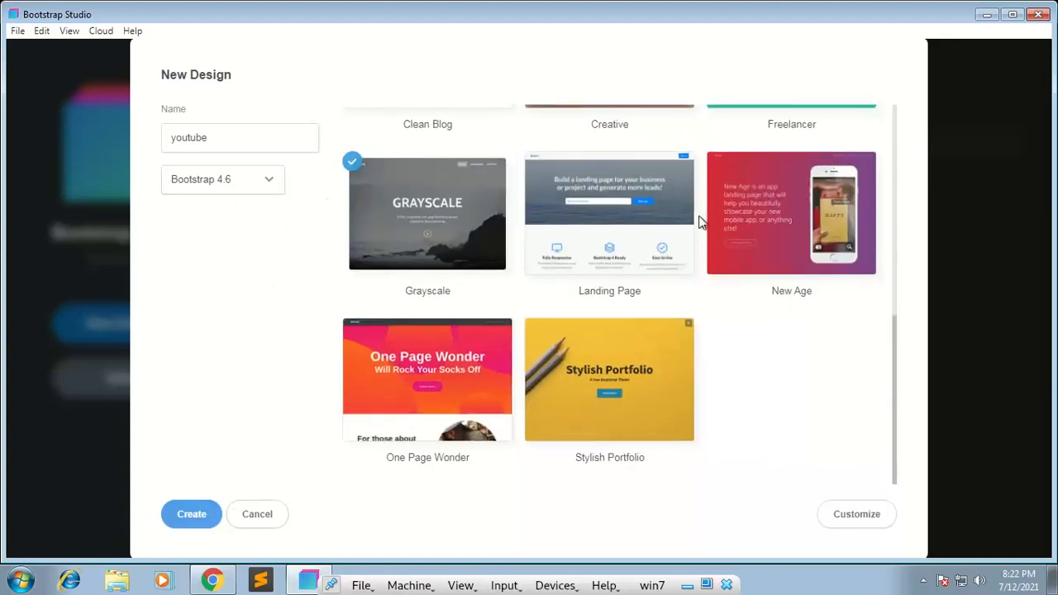
left_click(772, 218)
scroll(460, 172, "up", 5)
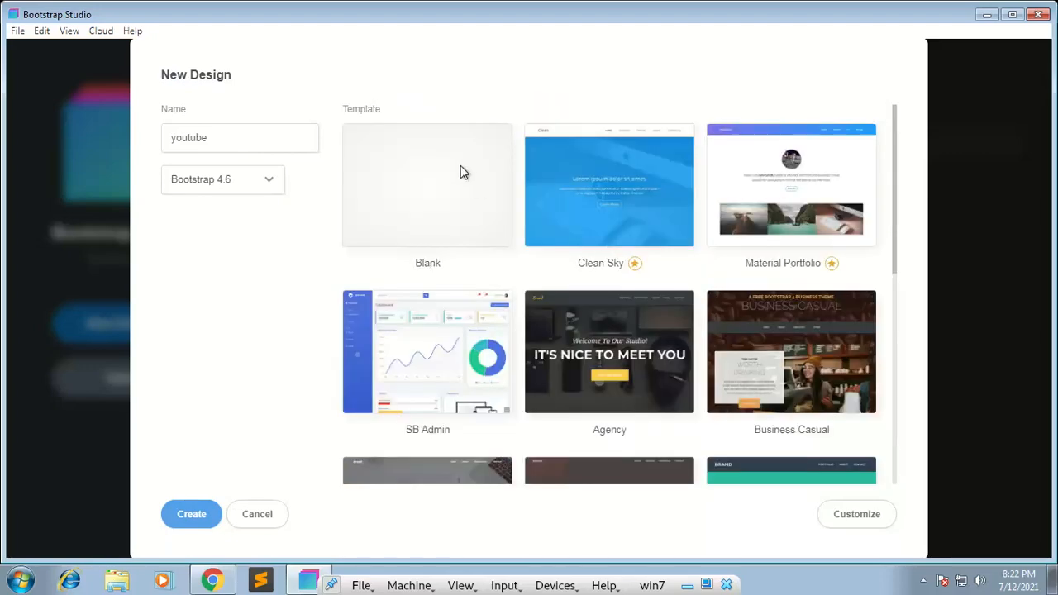
Step: Create the design from the Blank template and save it as youtube.bsdesign in the web design folder
left_click(461, 171)
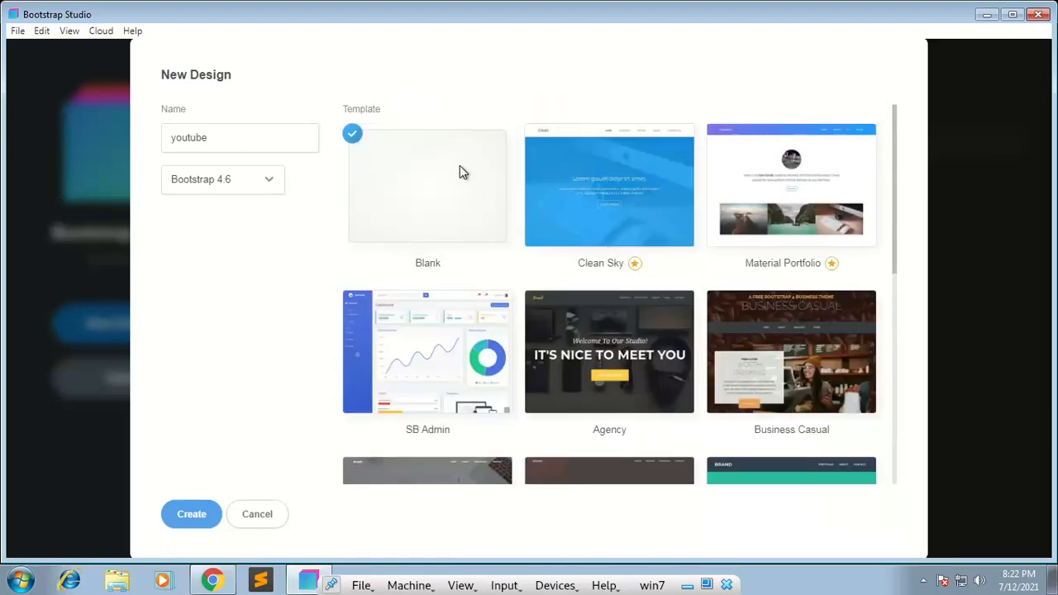
left_click(197, 514)
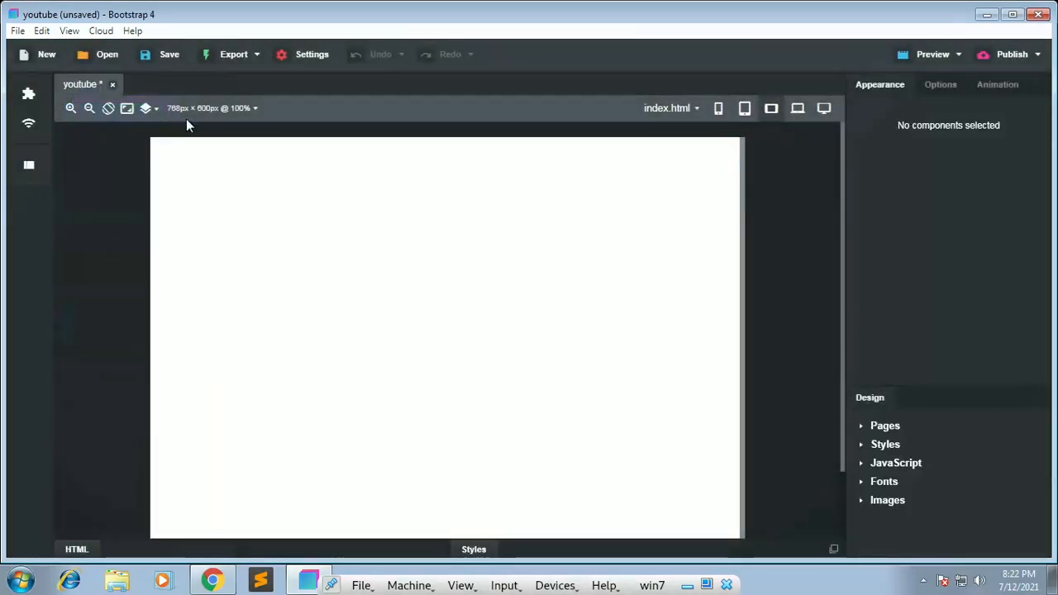
left_click(159, 56)
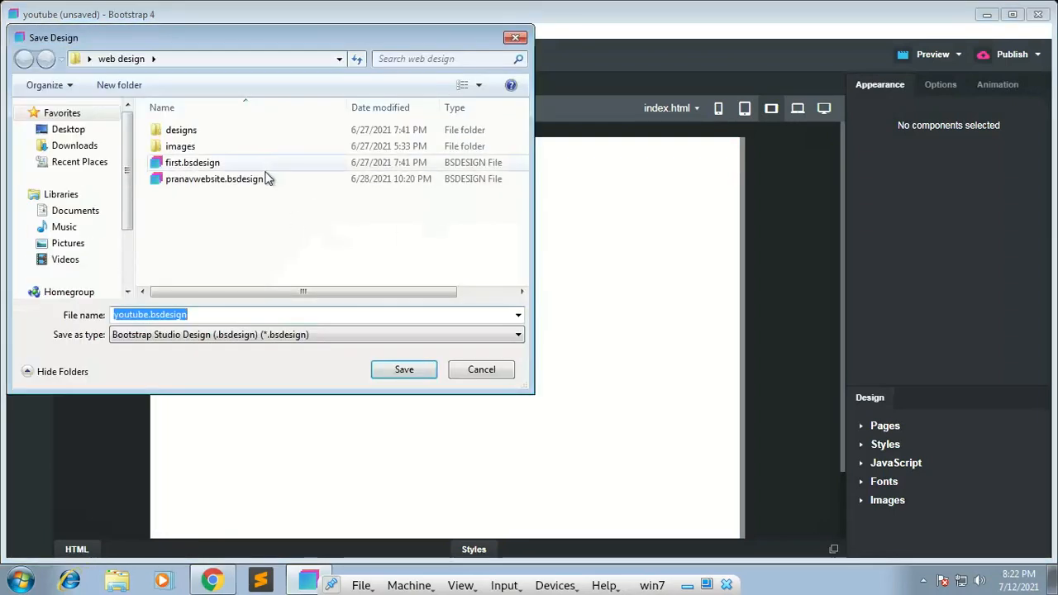
left_click(402, 370)
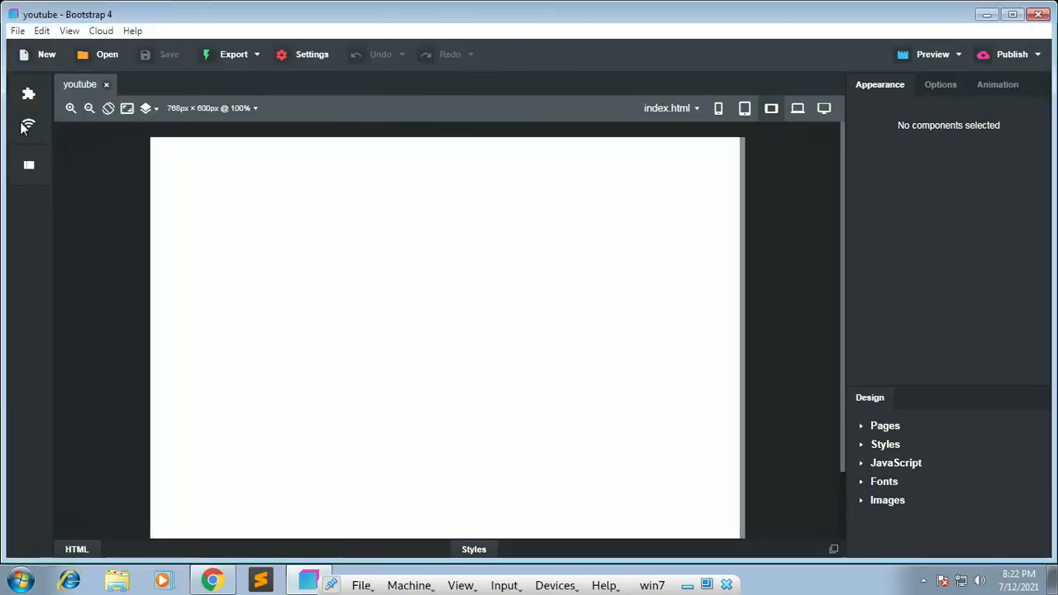
Step: Examine the User and Downloaded groups of the component library, previewing AK_image_slider
left_click(39, 98)
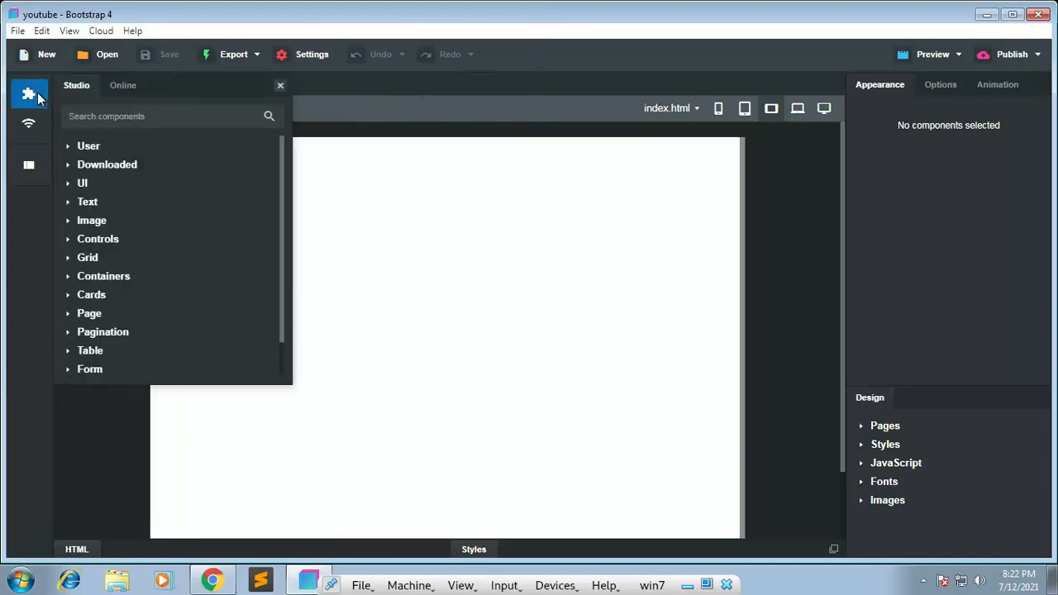
left_click(69, 146)
mouse_move(106, 169)
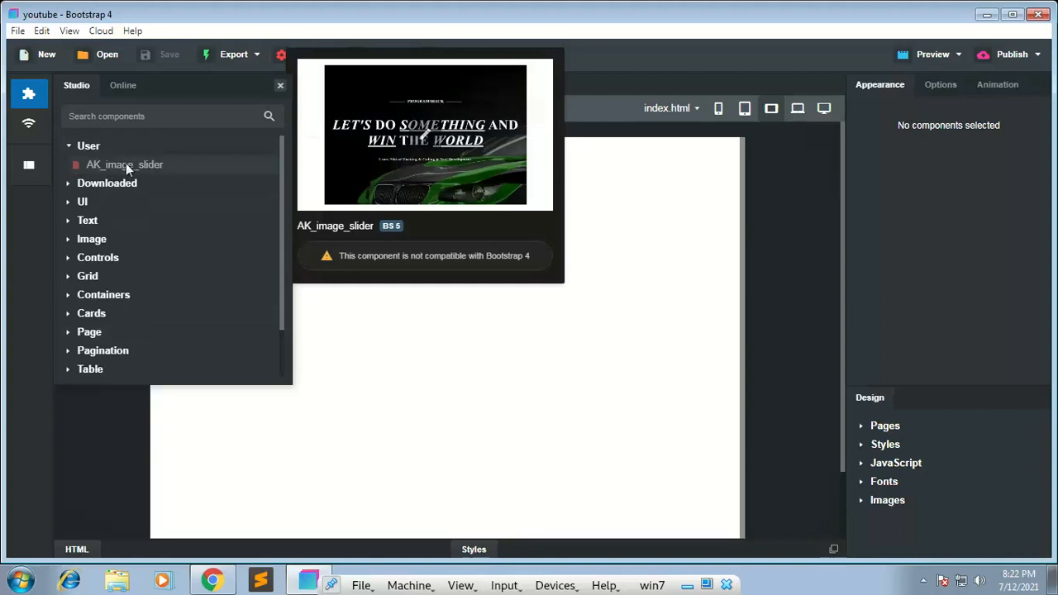
left_click(75, 147)
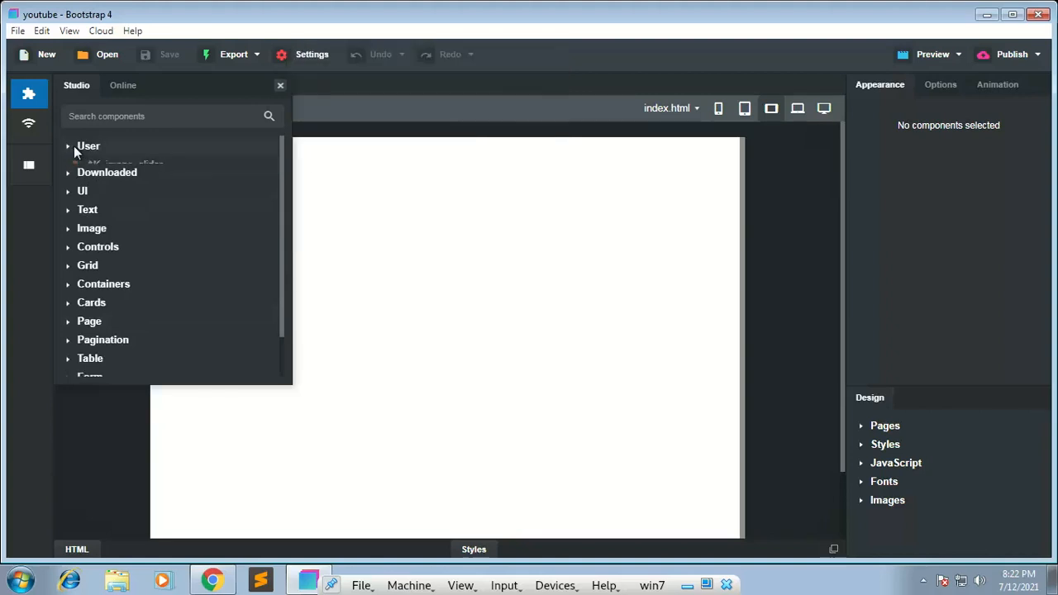
left_click(68, 165)
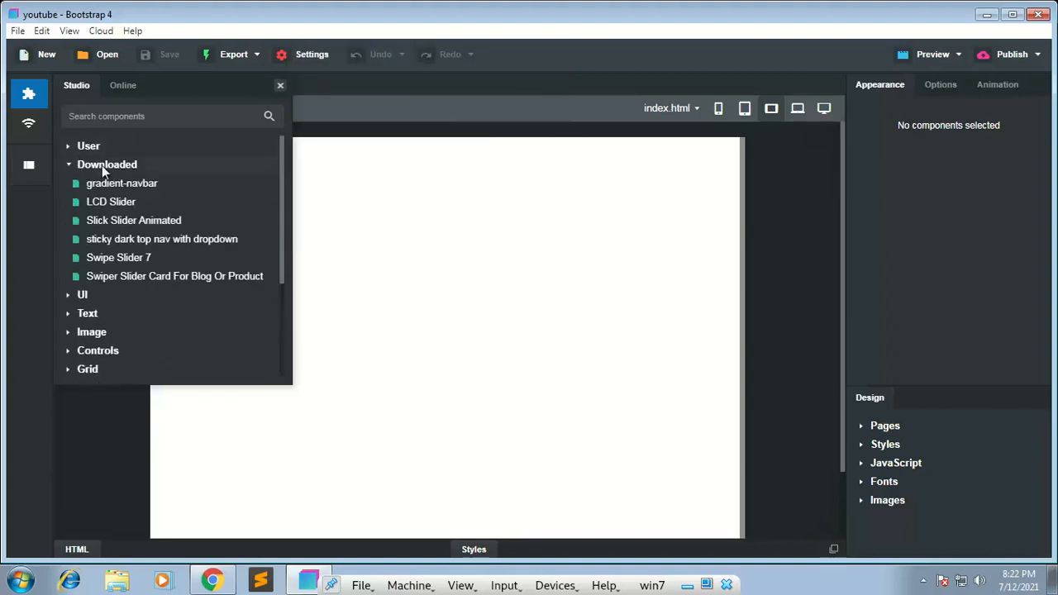
mouse_move(111, 191)
left_click(74, 165)
Step: Add the Article Clean component from the UI Articles group to the blank page and look over its content
left_click(94, 185)
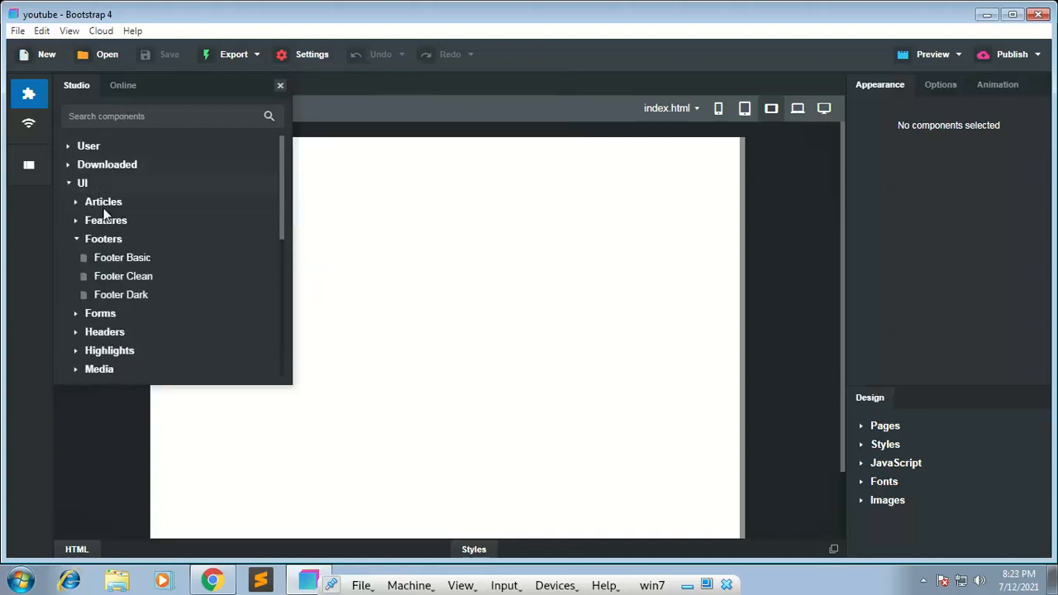
left_click(74, 203)
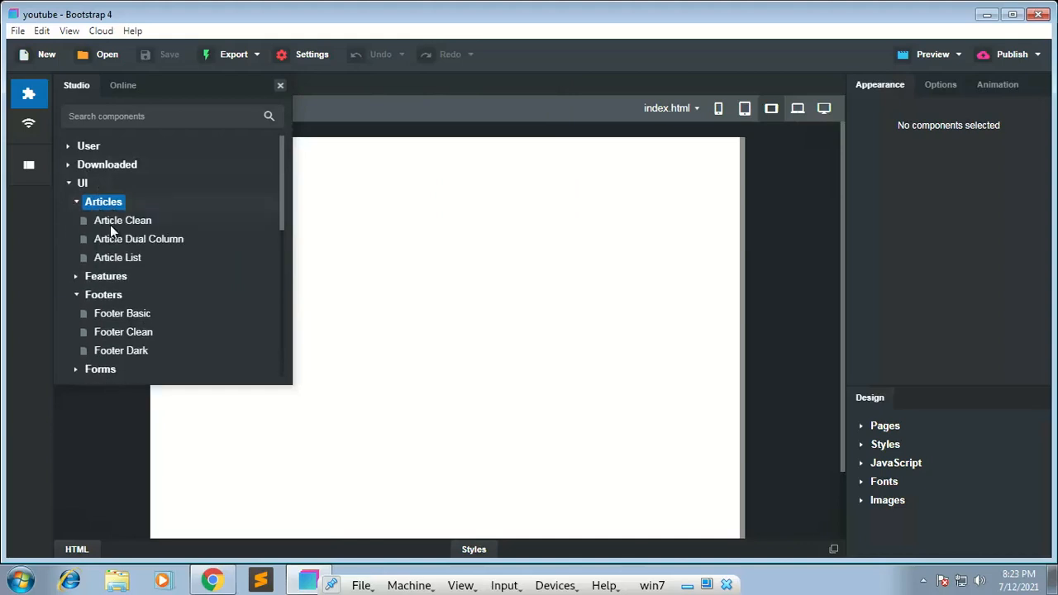
mouse_move(110, 225)
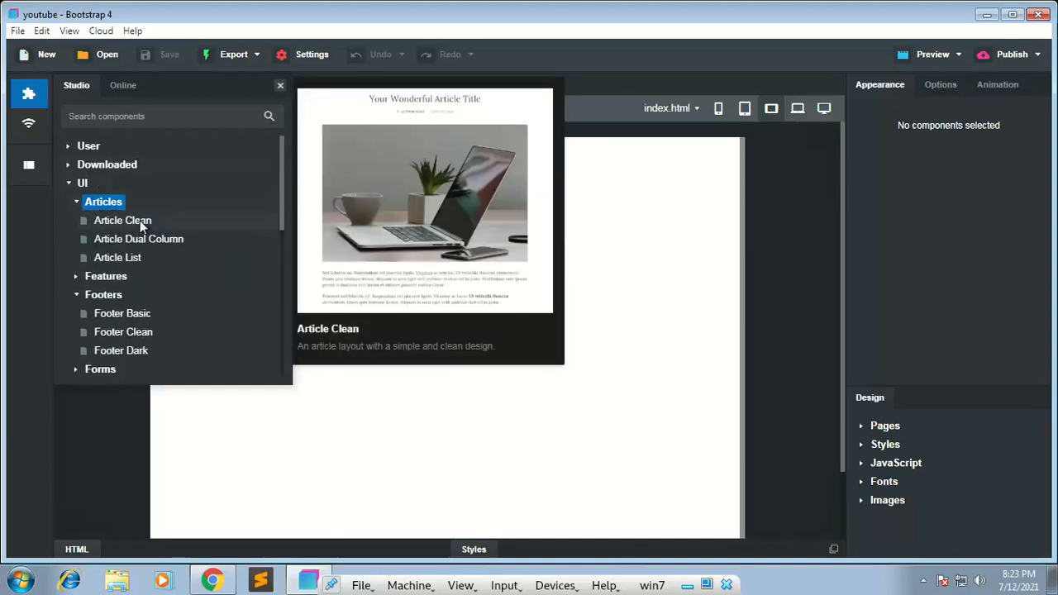
left_click_drag(140, 220, 451, 290)
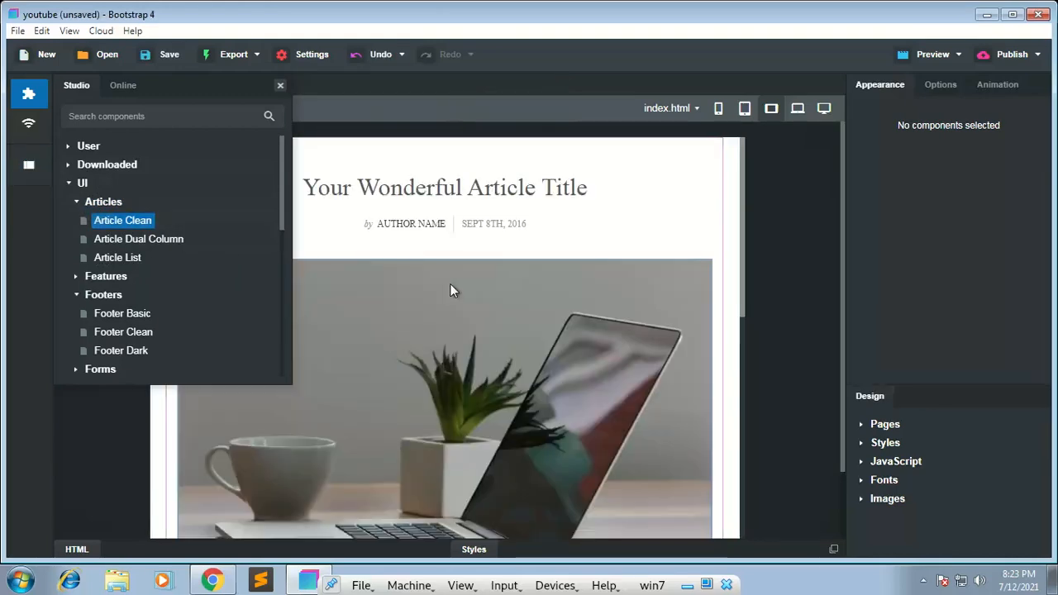
scroll(451, 289, "down", 10)
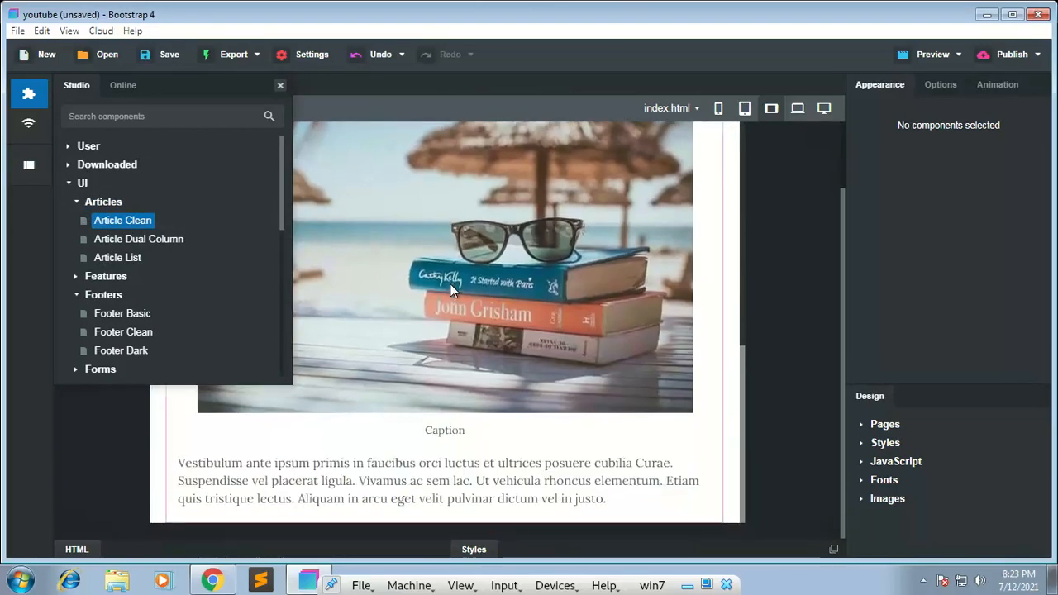
scroll(450, 284, "up", 8)
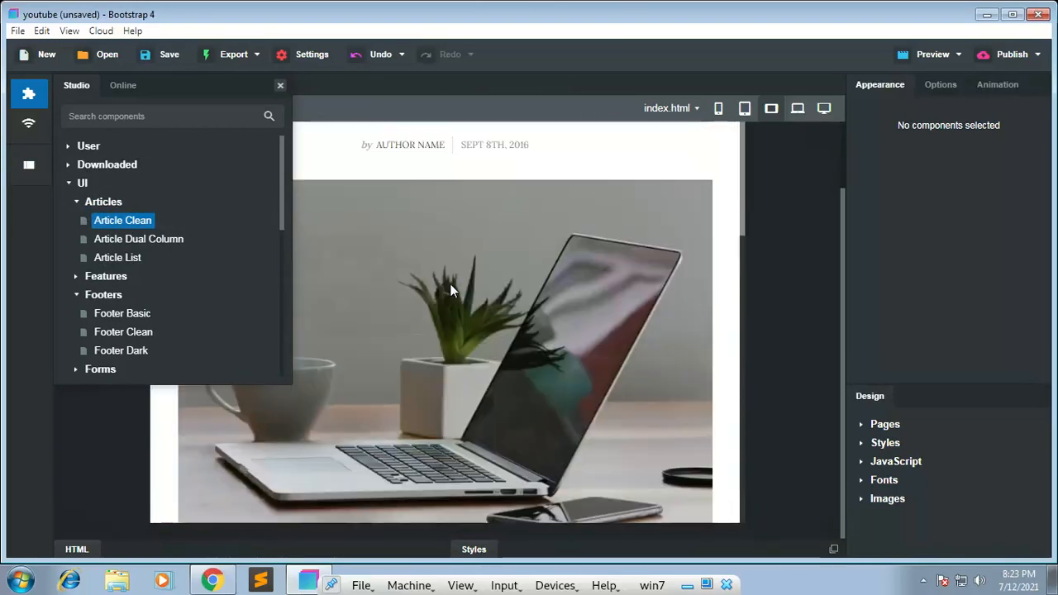
Step: Close the component library, narrow the page to 340 px and examine the article's phone layout down to its end
left_click(33, 102)
left_click_drag(743, 258, 538, 267)
left_click(479, 378)
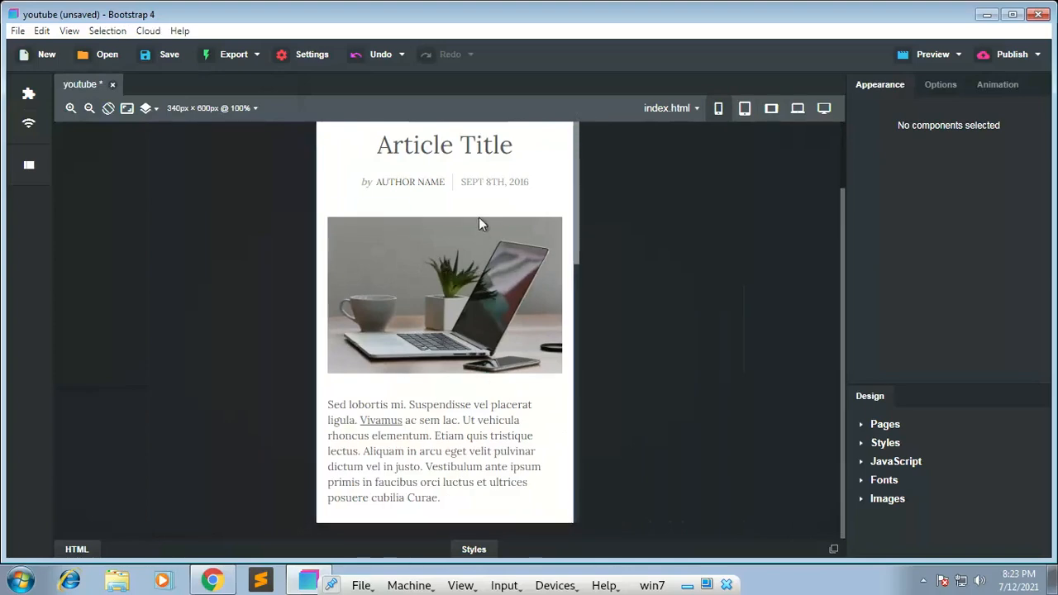
left_click(478, 217)
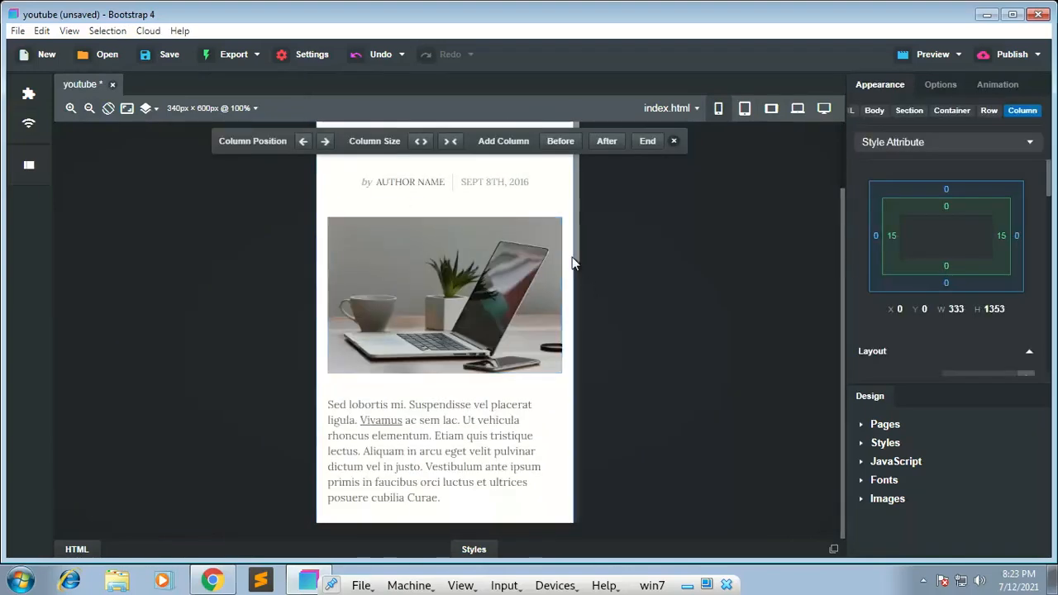
left_click_drag(575, 263, 571, 539)
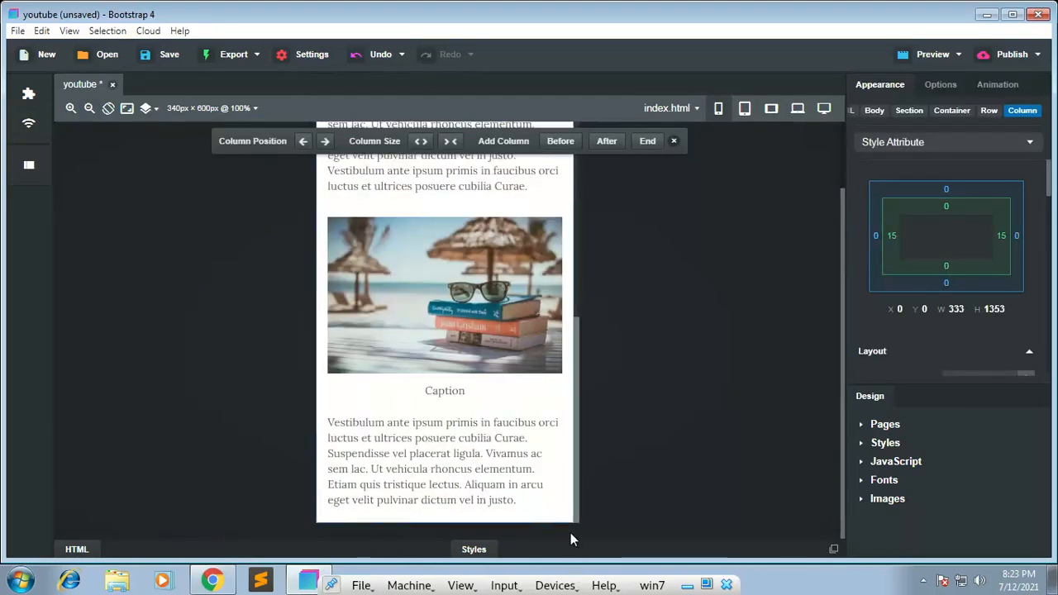
Step: Open the caption below the beach image for editing, leave it, and switch the page view to the 768 px width
left_click(461, 330)
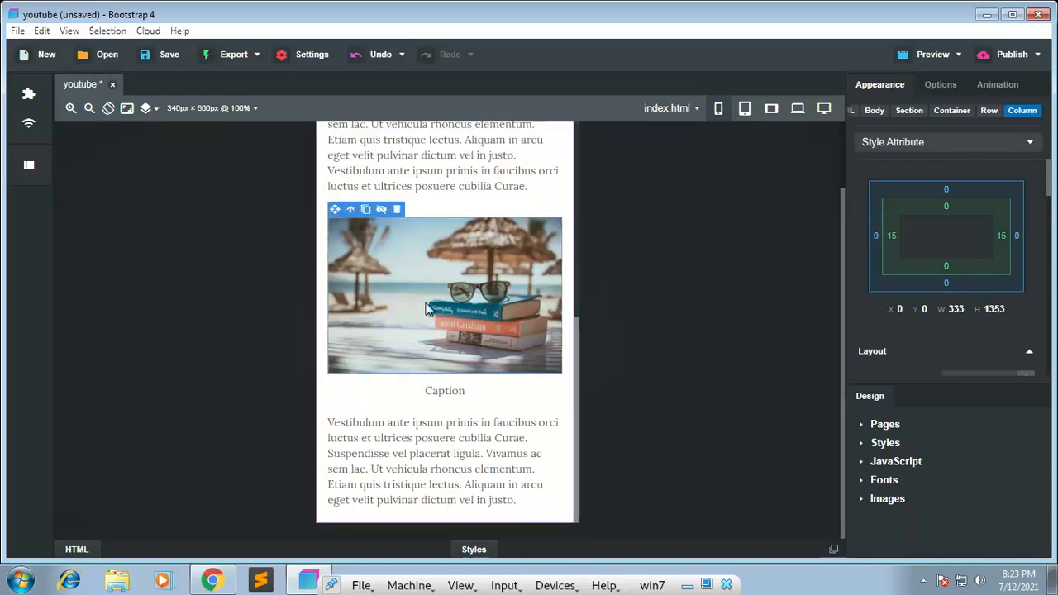
left_click(422, 400)
double_click(468, 396)
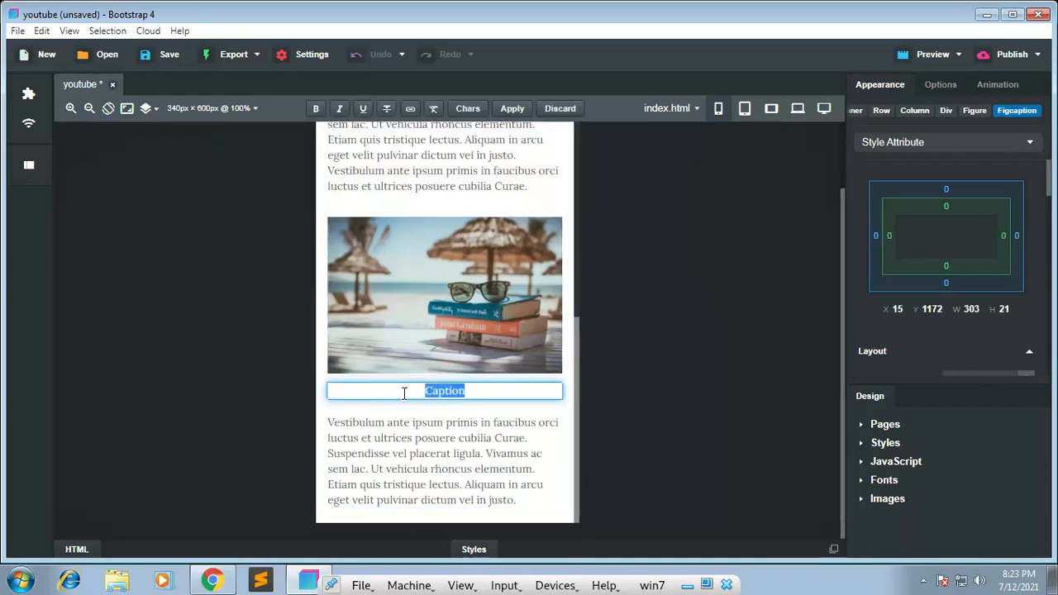
left_click_drag(577, 352, 572, 158)
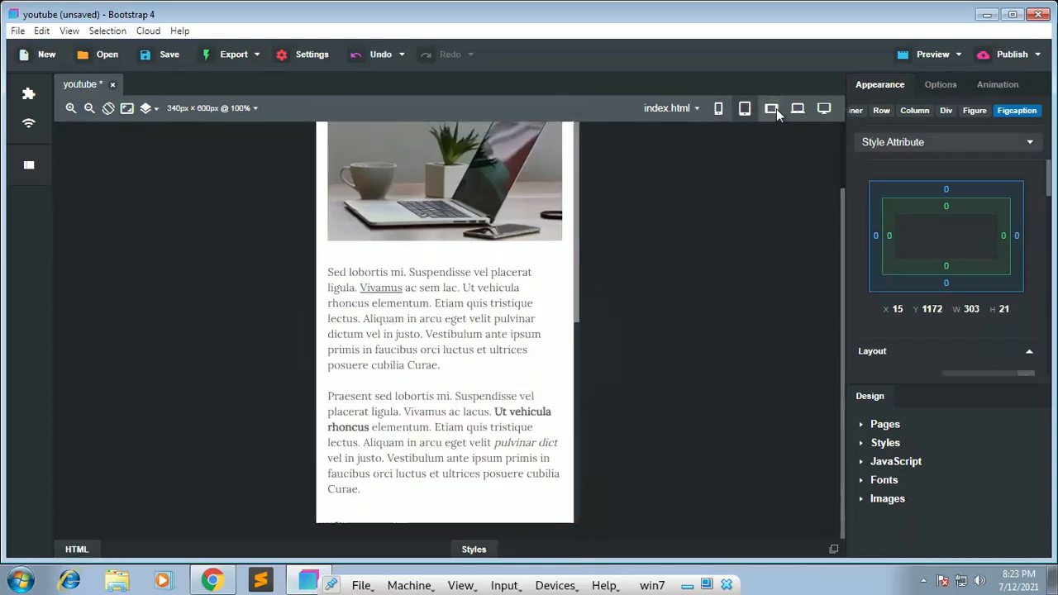
left_click(777, 109)
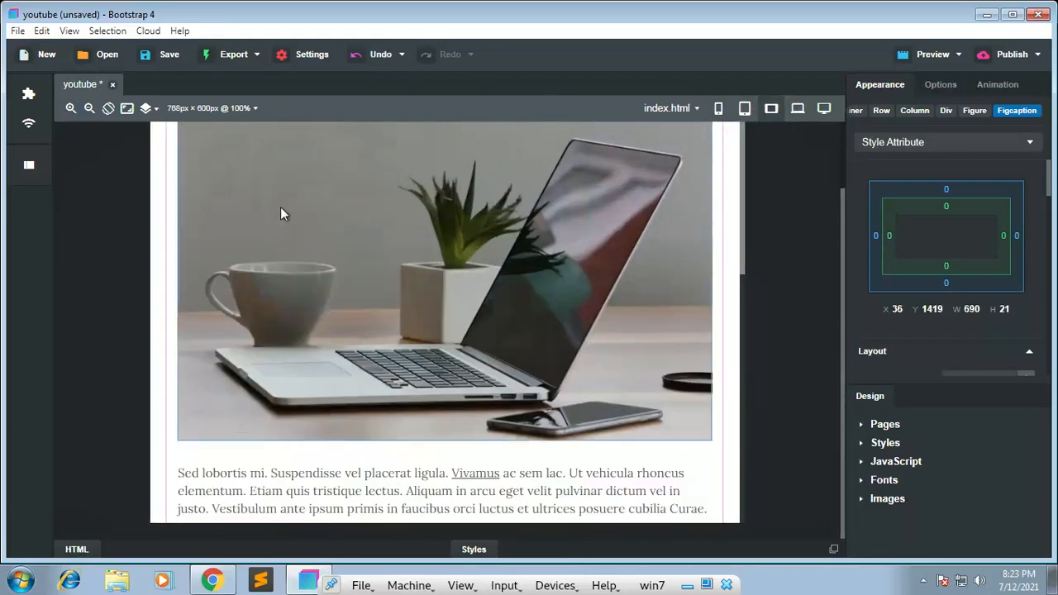
Step: Reopen the component library and examine the UI subgroups and the Downloaded components, collapsing each group
left_click(22, 97)
left_click(79, 205)
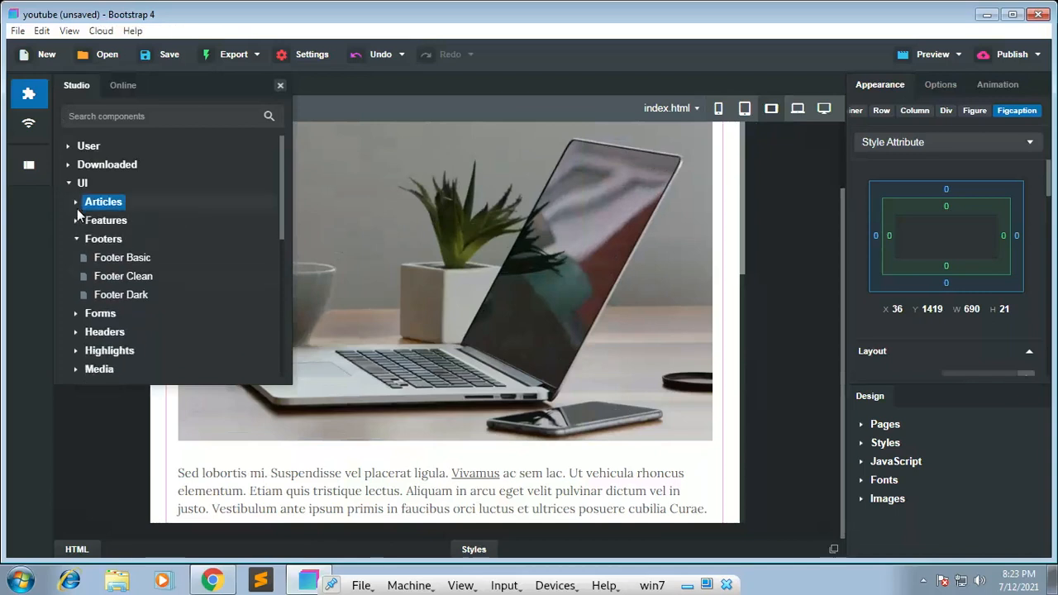
left_click(79, 239)
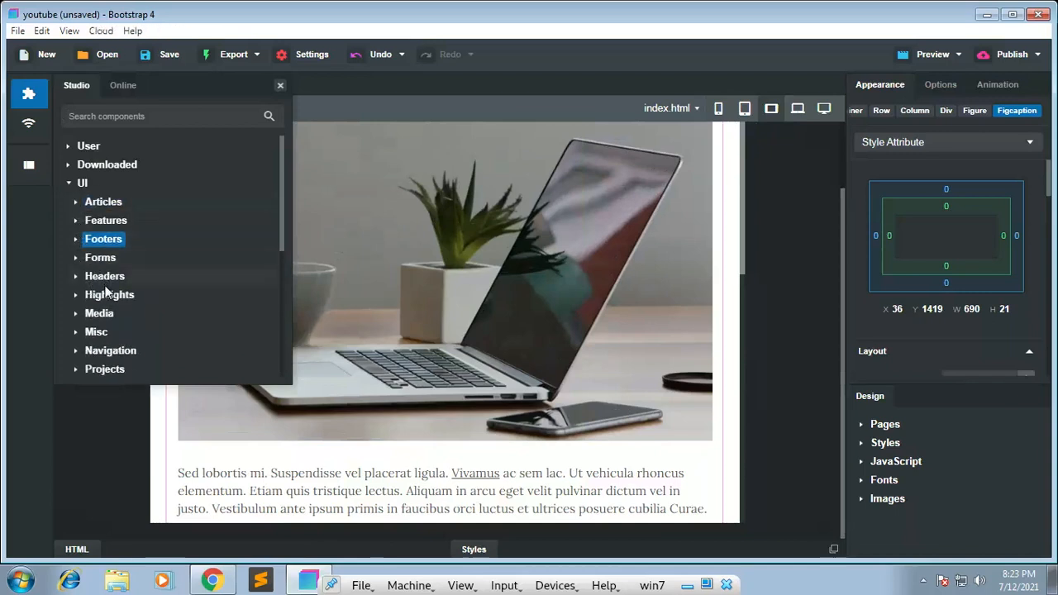
scroll(106, 291, "down", 3)
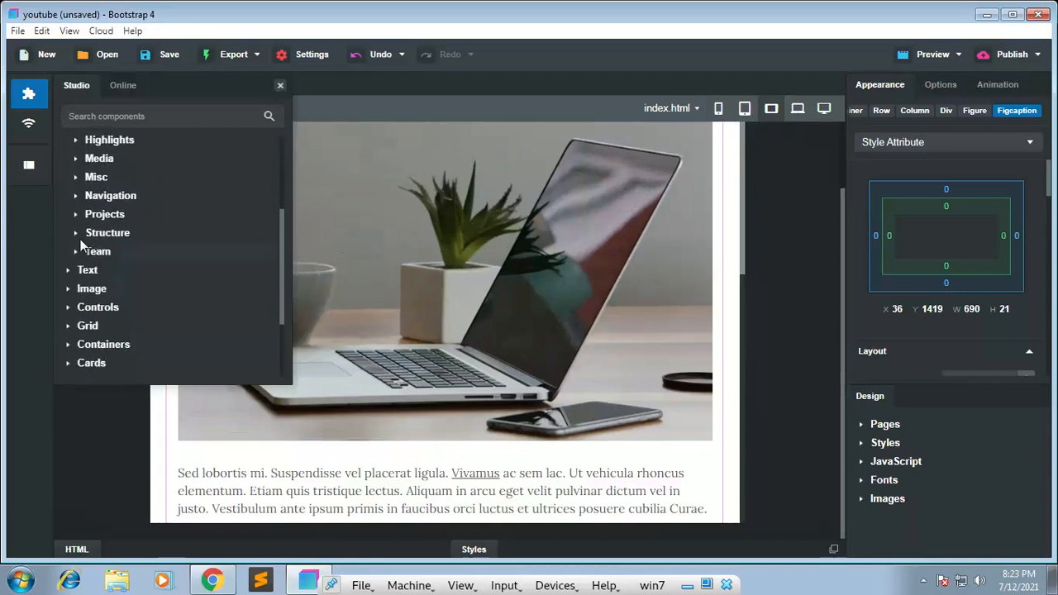
scroll(86, 246, "up", 3)
scroll(76, 223, "up", 1)
left_click(69, 184)
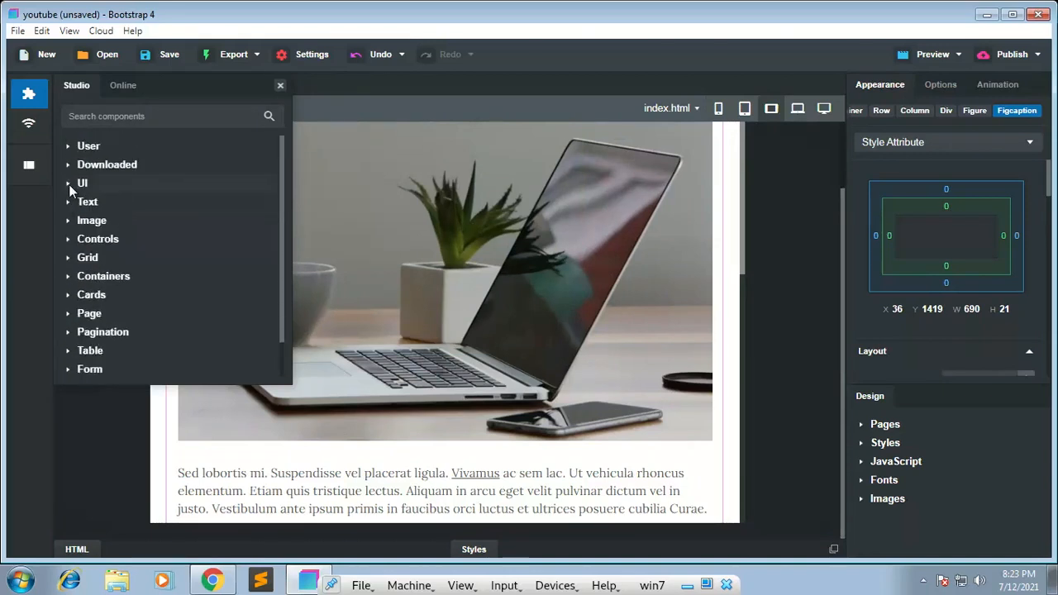
left_click(69, 166)
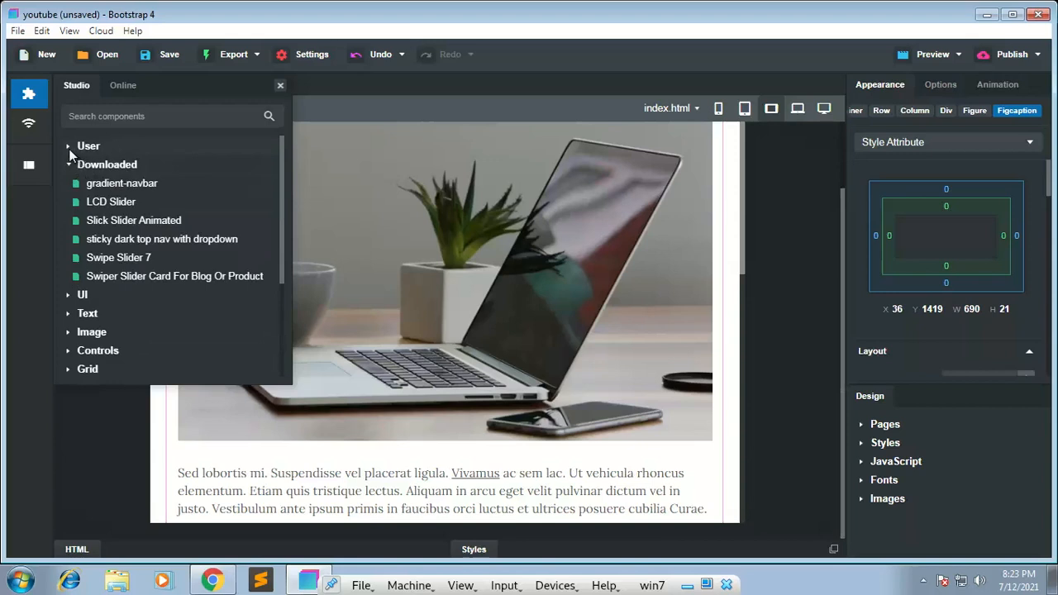
left_click(70, 165)
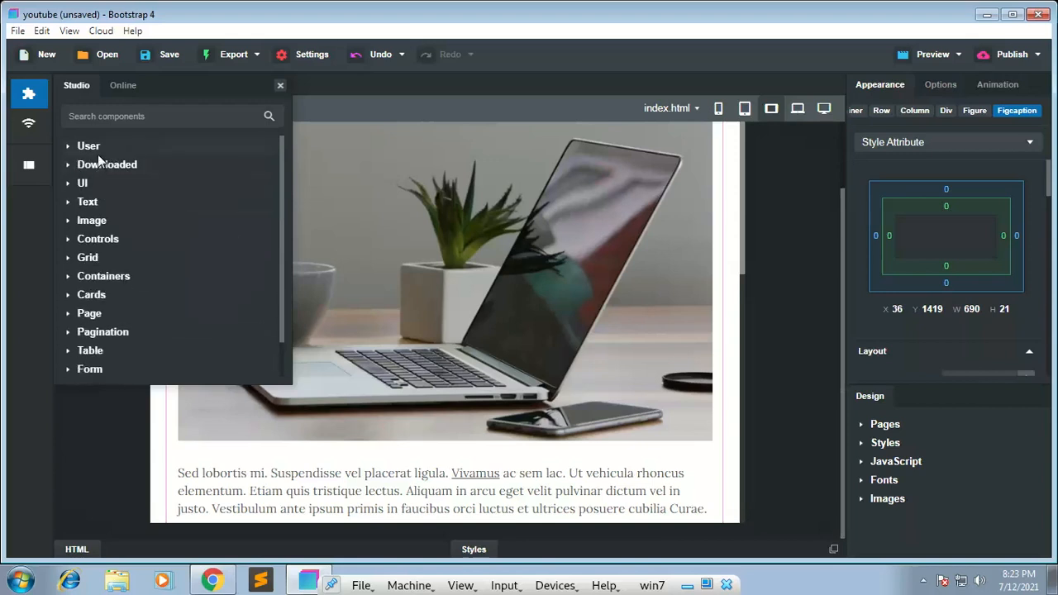
Step: Look over the online component library alongside the Studio one, and collapse its Trending group
left_click(124, 79)
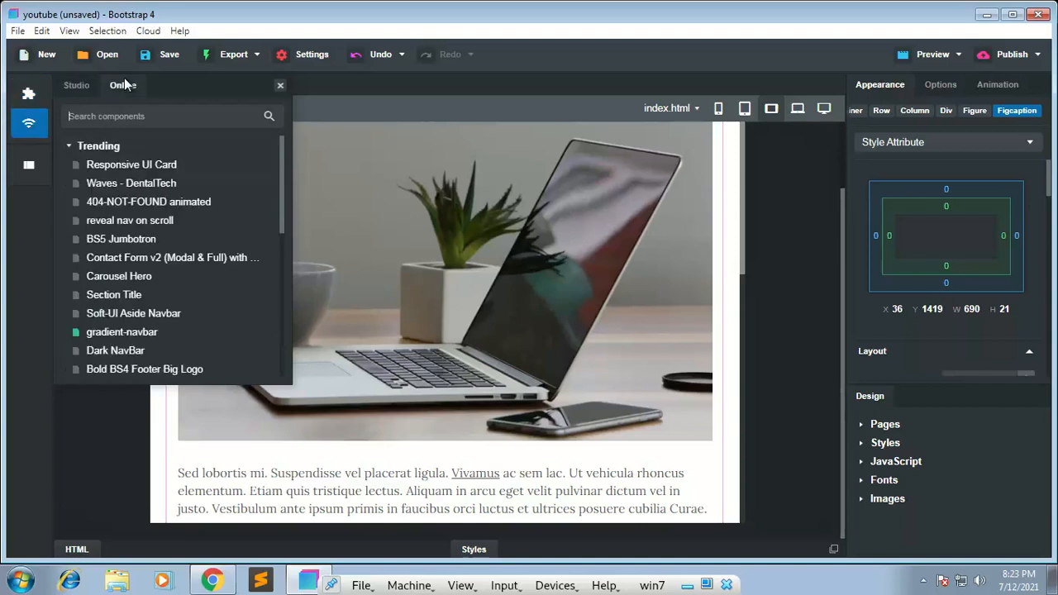
left_click(73, 87)
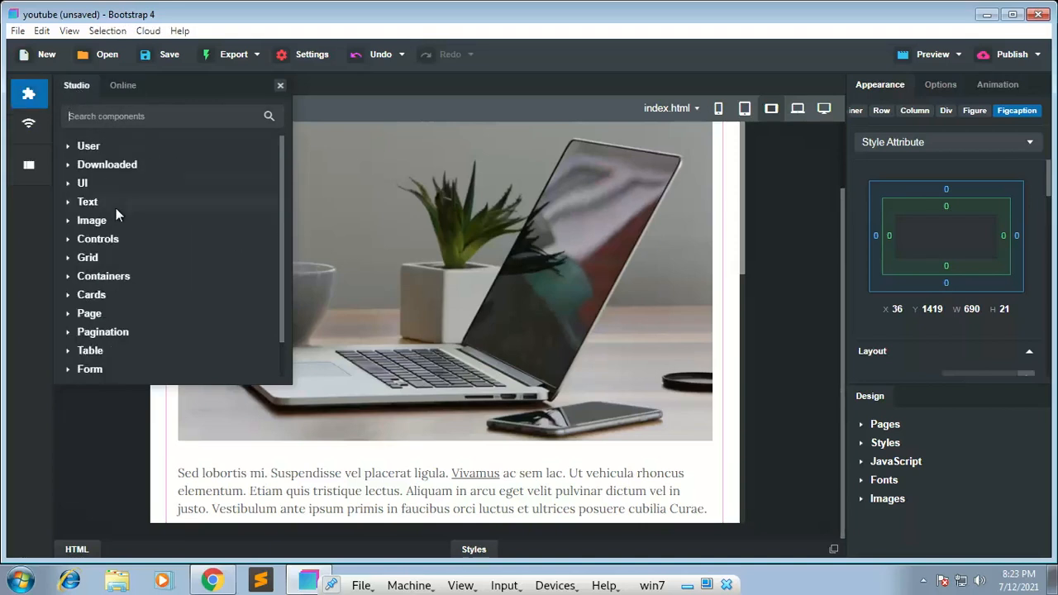
left_click(121, 87)
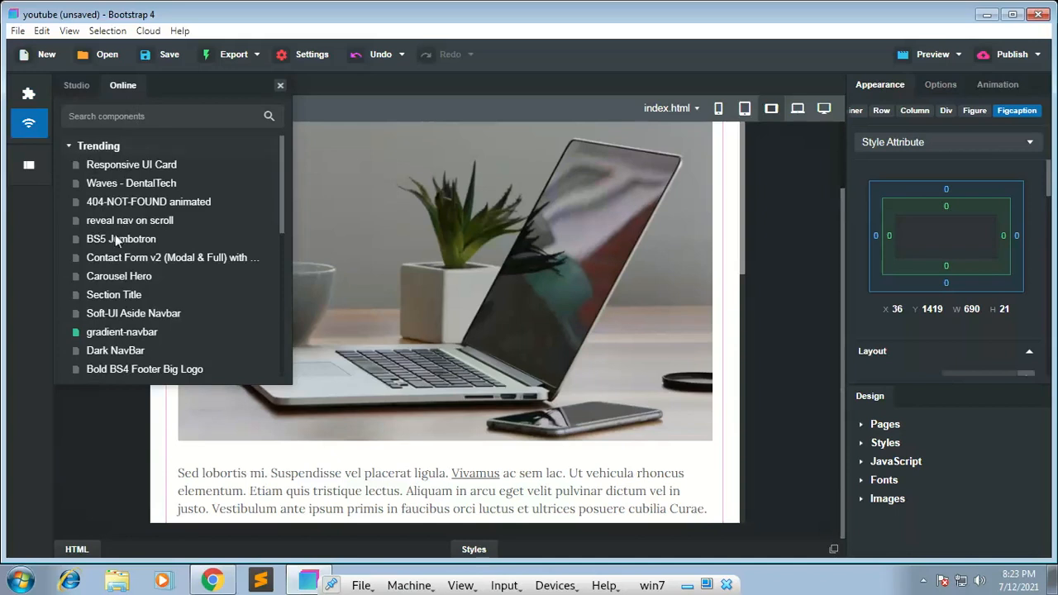
left_click(69, 145)
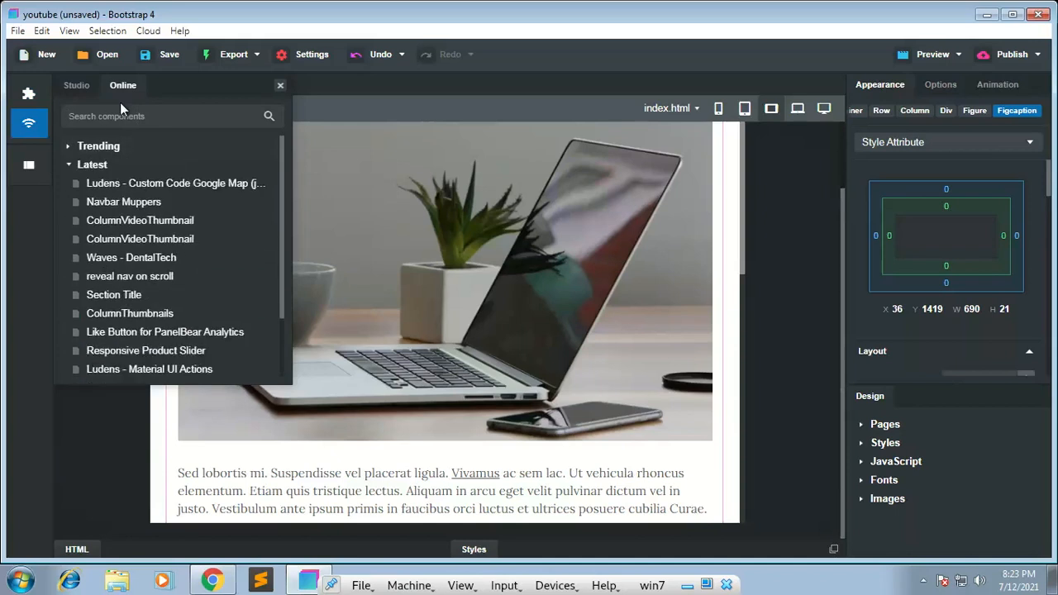
Step: Undo the addition of the Article Clean component and collapse the Latest group of online components
left_click(579, 250)
key("ctrl+z")
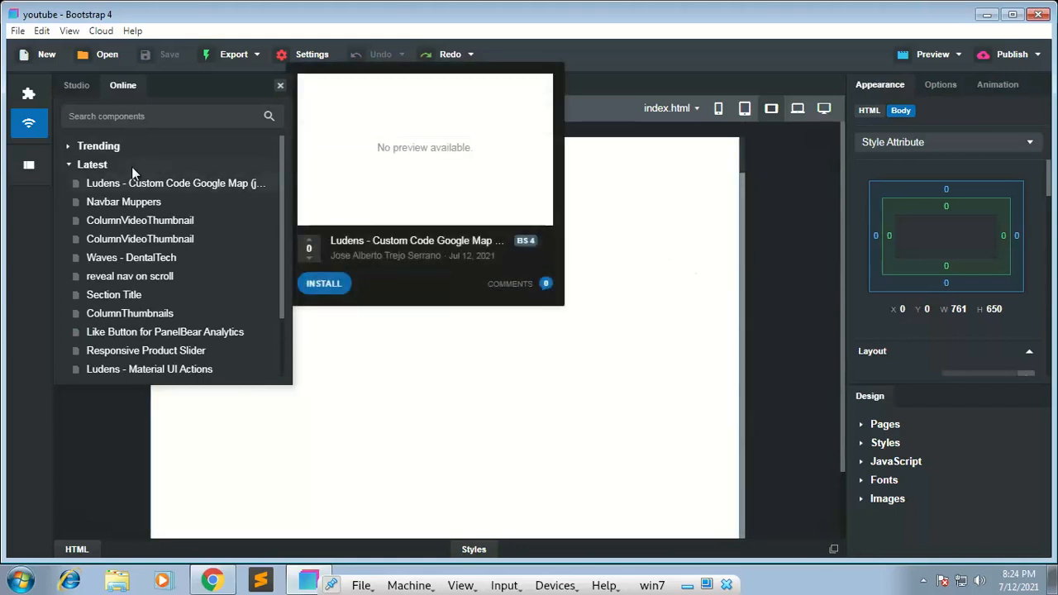
left_click(68, 165)
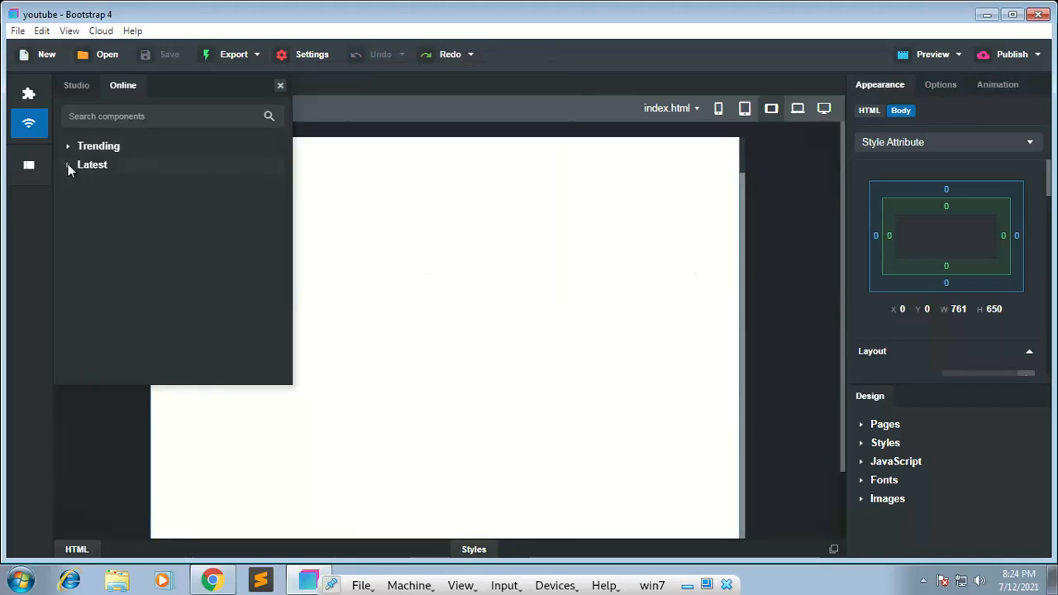
Step: Search the online components for "nav" and look over the preview cards of the navigation bar results
left_click(129, 112)
type("navbar")
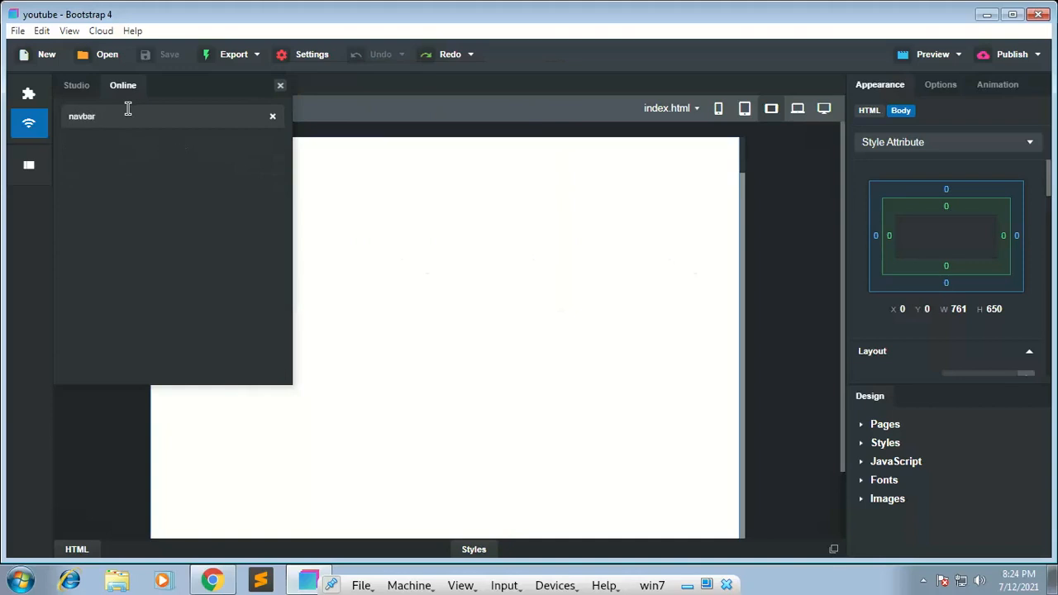
key("BackSpace")
key("BackSpace")
key("BackSpace")
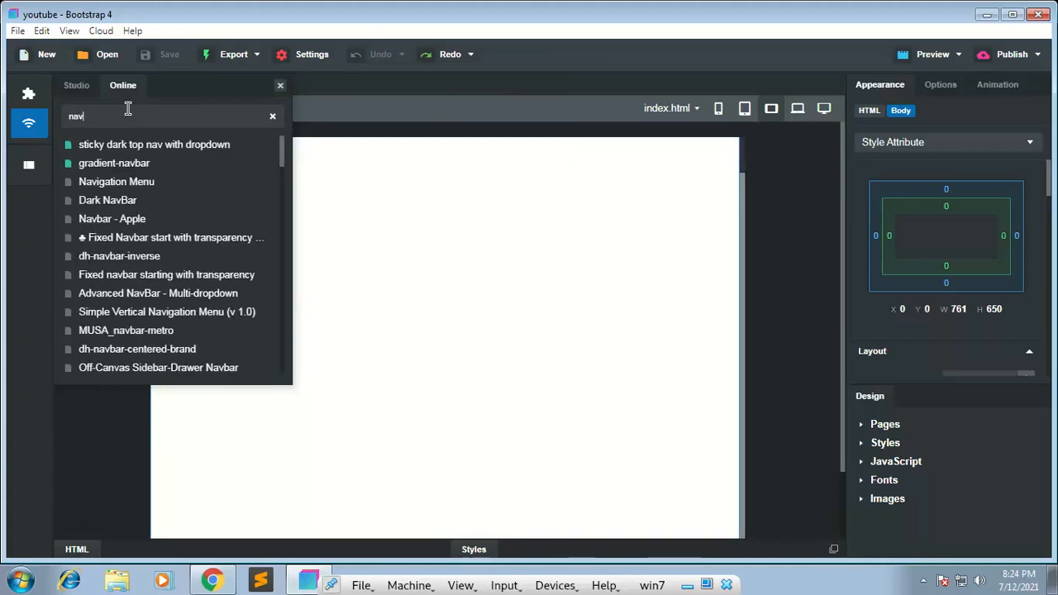
mouse_move(143, 153)
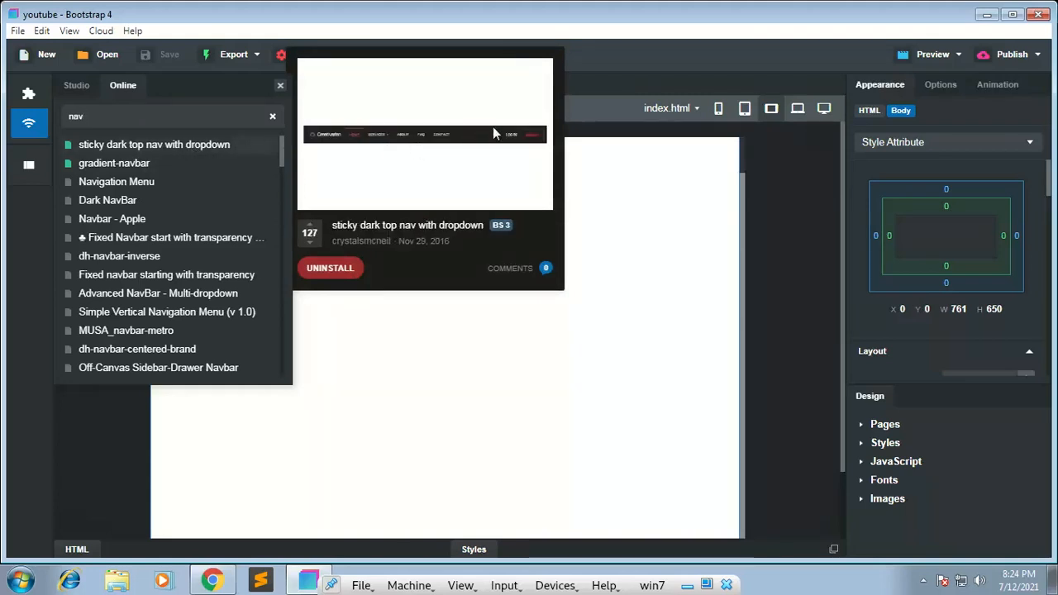
mouse_move(168, 177)
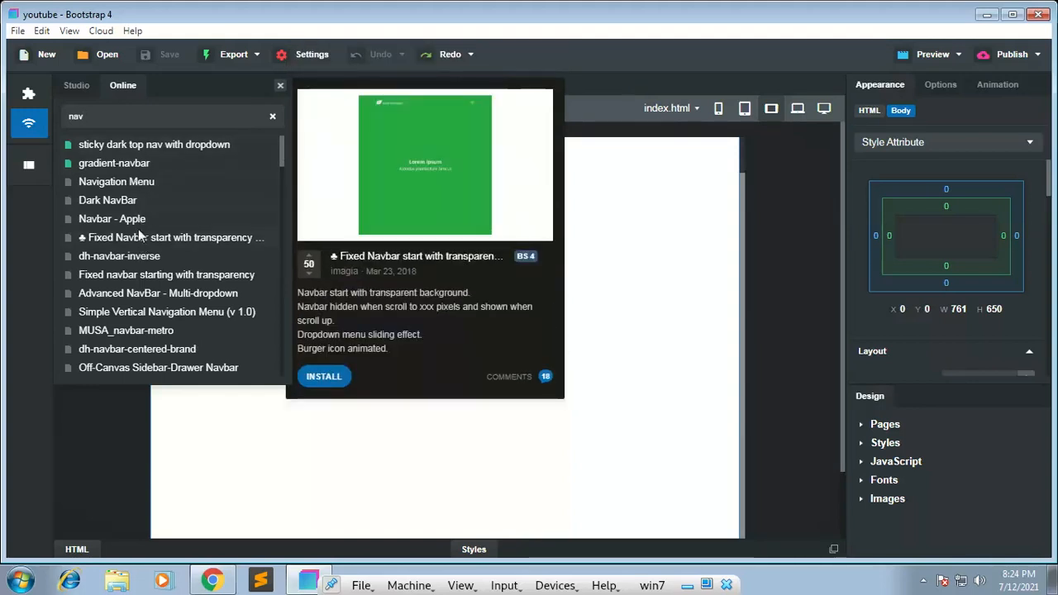
Step: Preview the online Navigation Menu component as a separate design, look at its menu links, and close that design
mouse_move(404, 162)
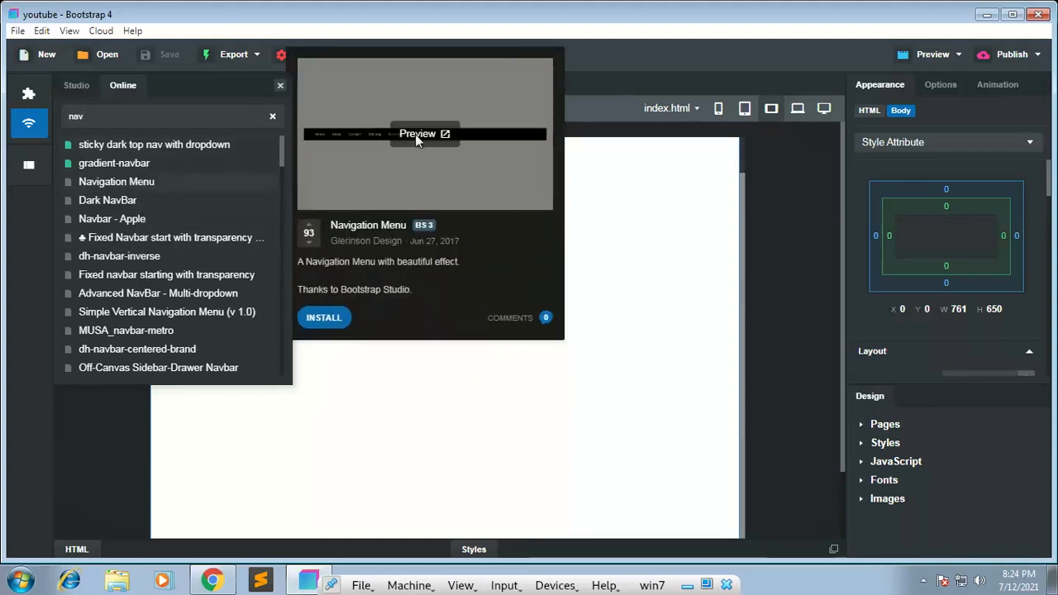
left_click(416, 135)
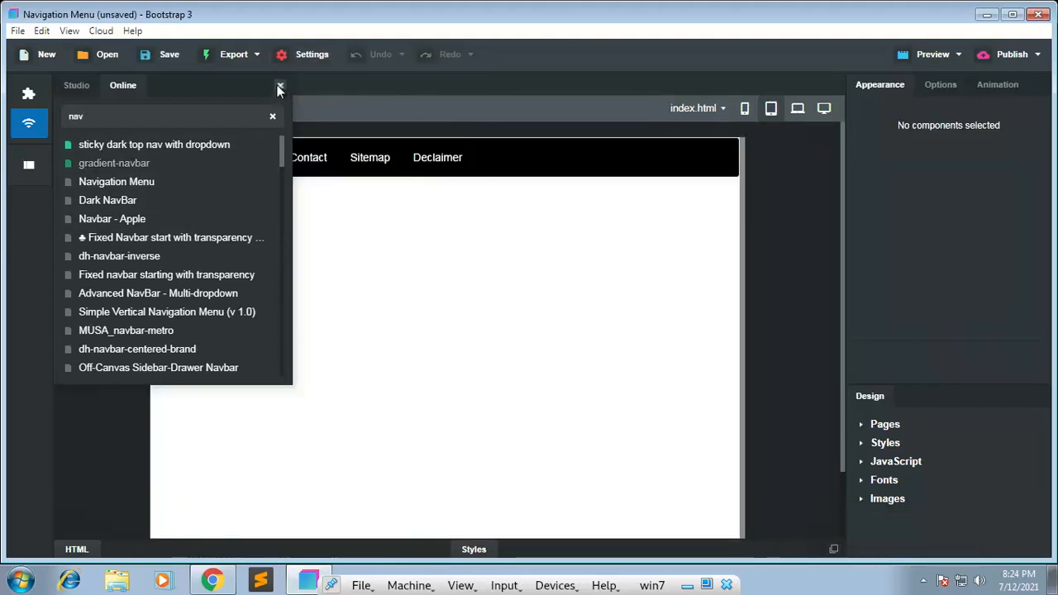
left_click(279, 87)
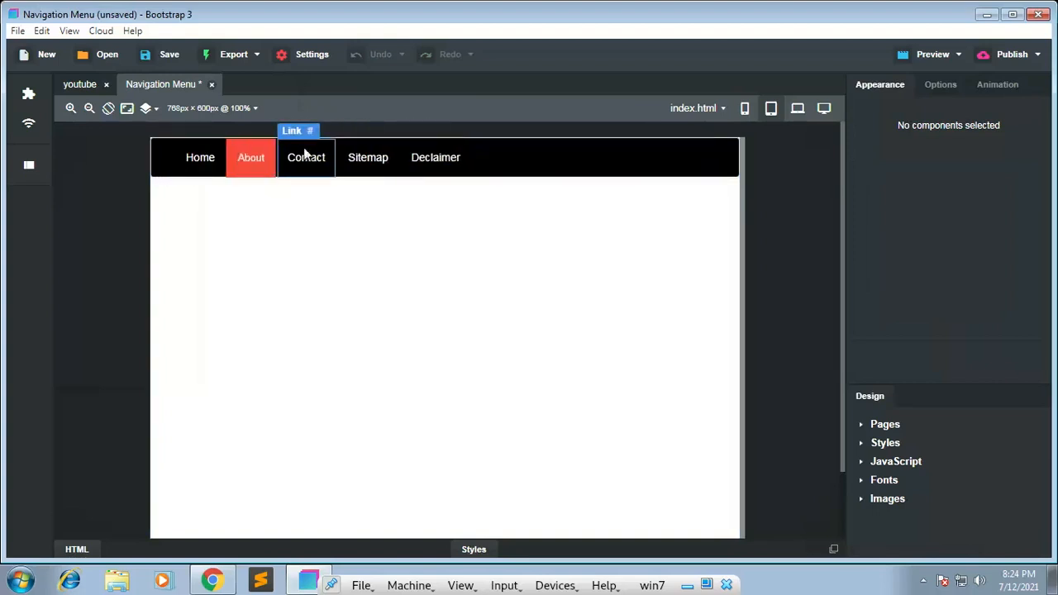
left_click(213, 84)
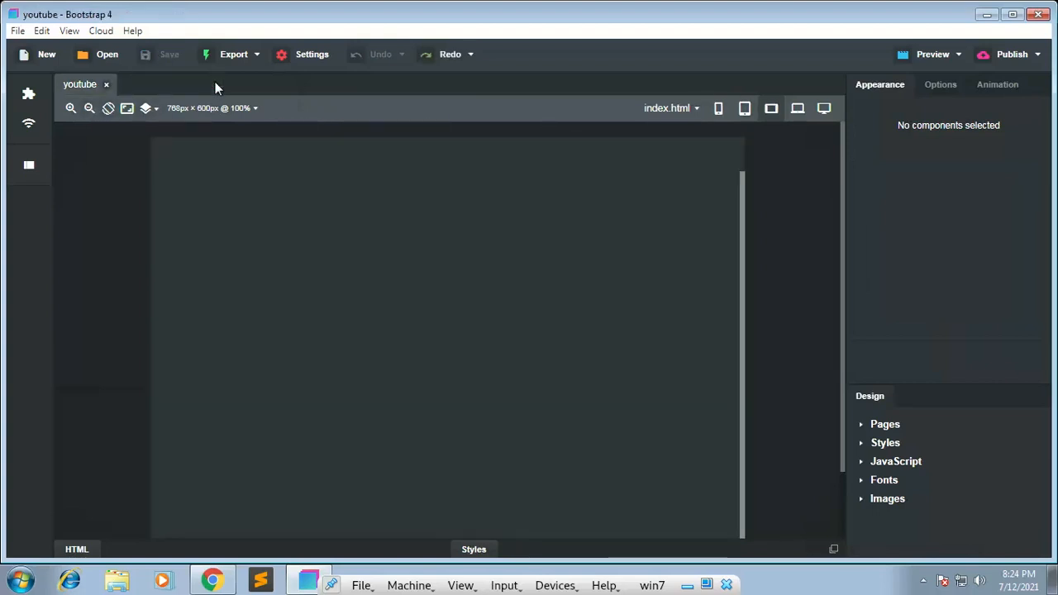
Step: Reopen the component library and view the details of the online Navigation Menu component
left_click(28, 93)
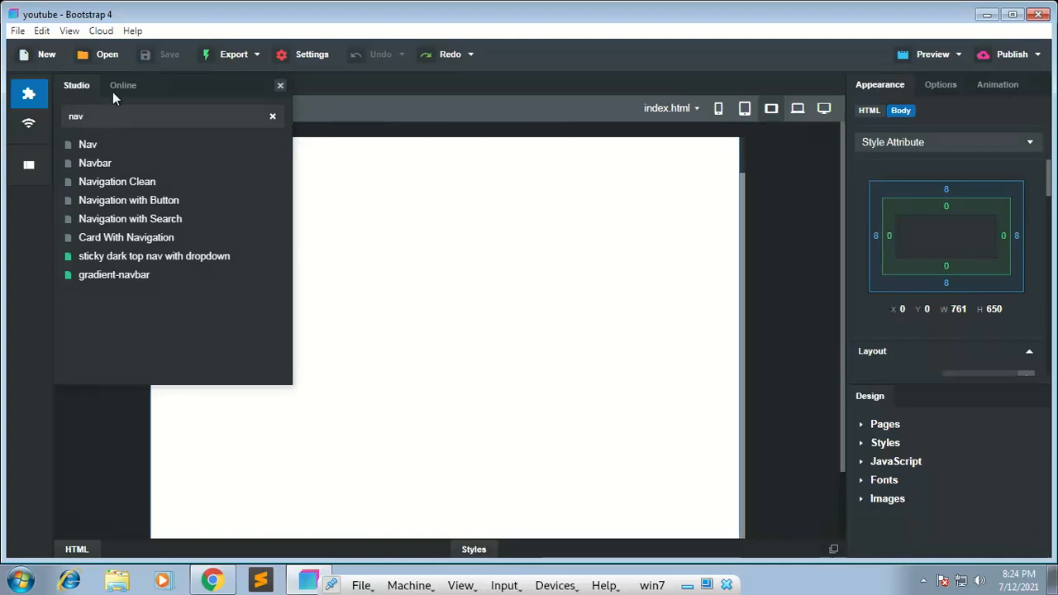
left_click(113, 91)
mouse_move(120, 189)
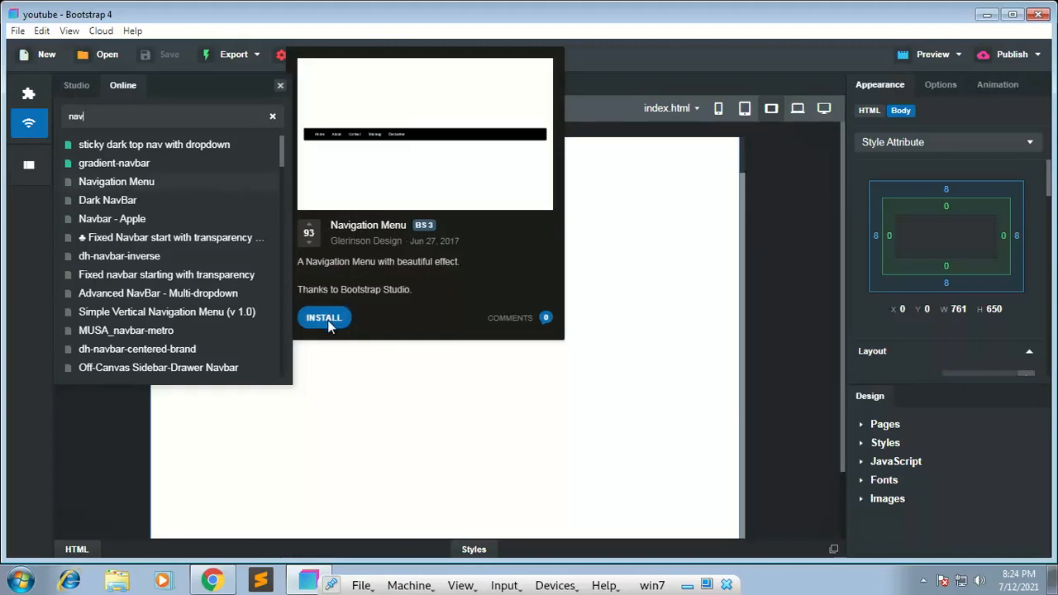
Step: Clear the component search, add the downloaded gradient-navbar component to the blank page, and close the component library
left_click(70, 82)
key("BackSpace")
key("BackSpace")
key("BackSpace")
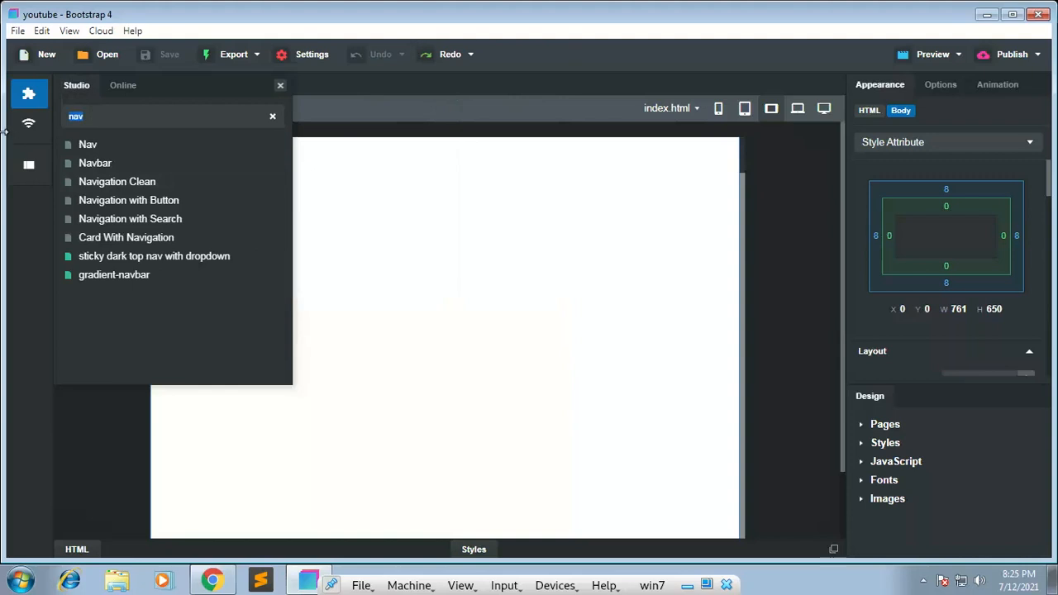
left_click(65, 166)
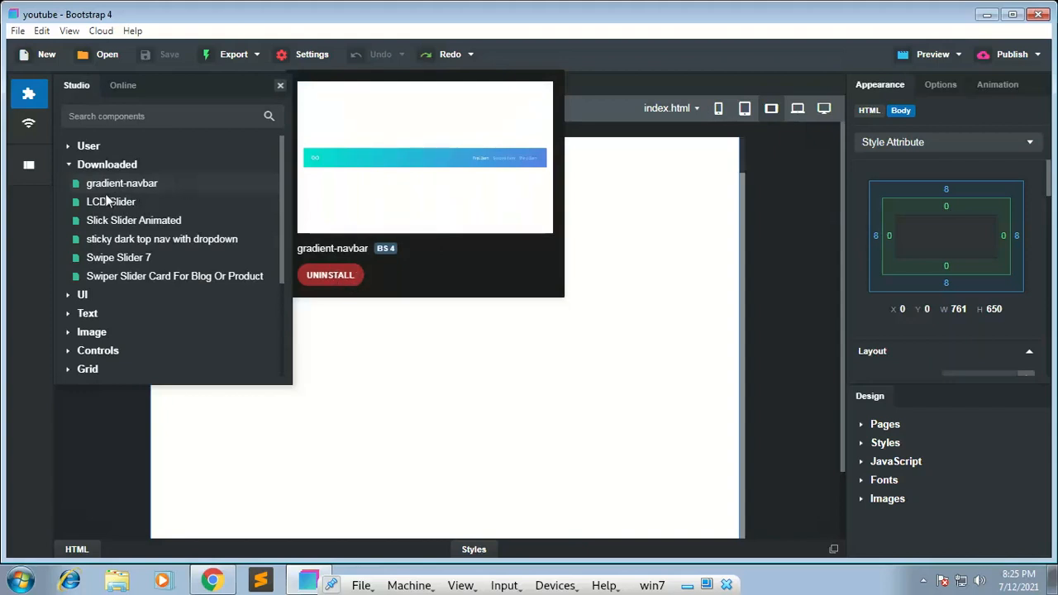
left_click_drag(695, 230, 538, 190)
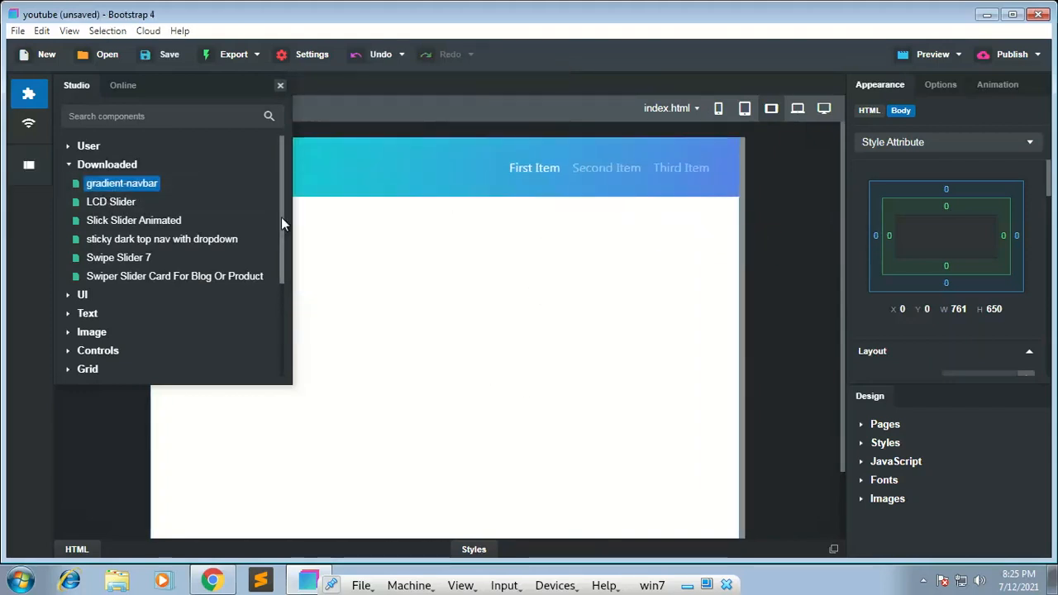
left_click(497, 131)
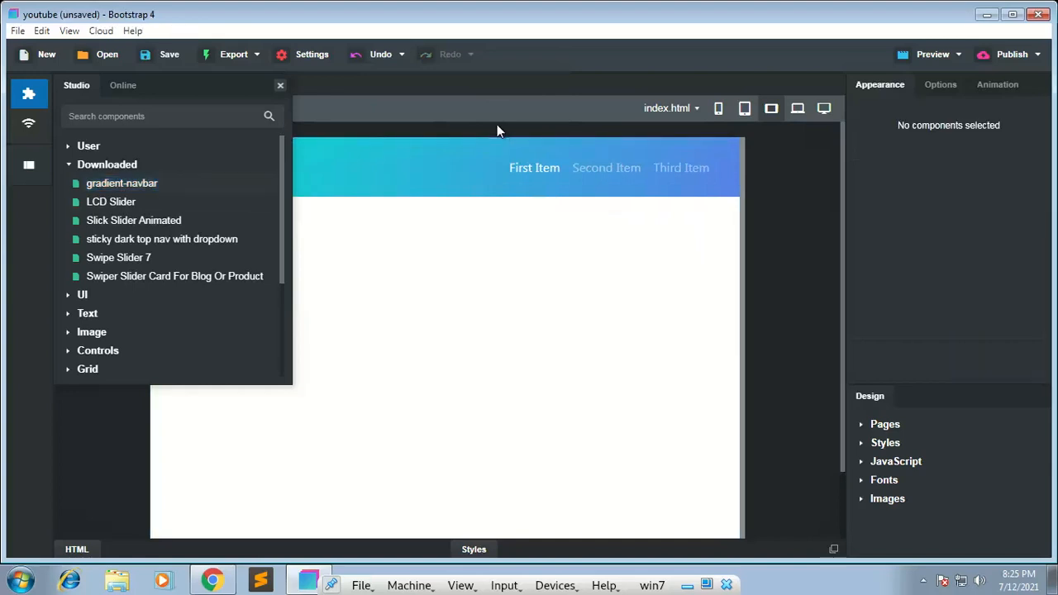
left_click(280, 87)
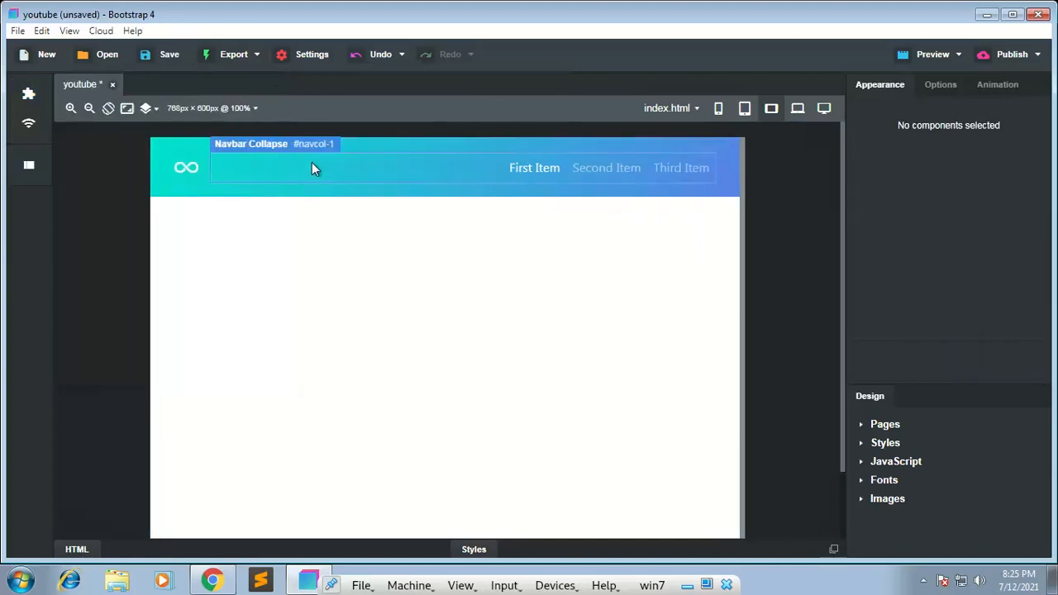
Step: Open the navbar's First Item and Second Item links for text editing, select Third Item, and leave the texts as they are
double_click(539, 165)
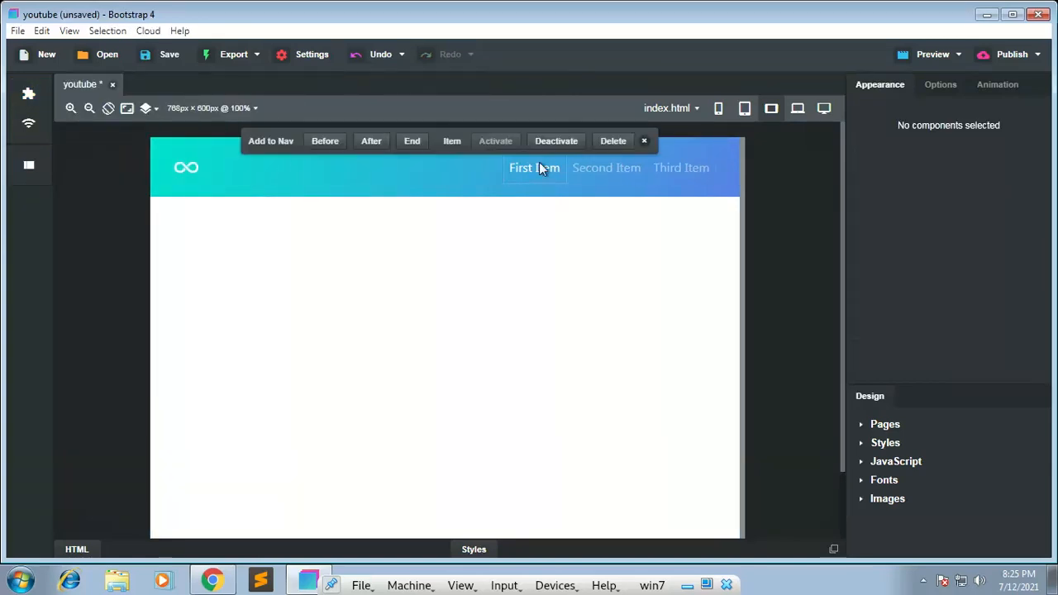
double_click(596, 166)
left_click(670, 167)
left_click(517, 255)
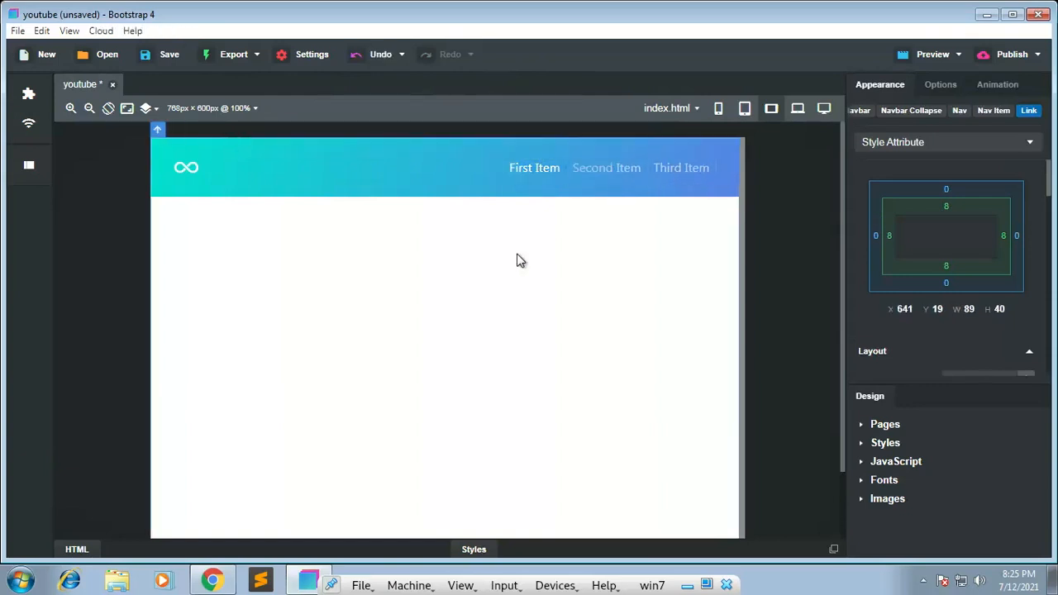
Step: Open the icon chooser for the navbar's infinity brand icon, look over the Ionicons choices, and cancel
left_click(178, 168)
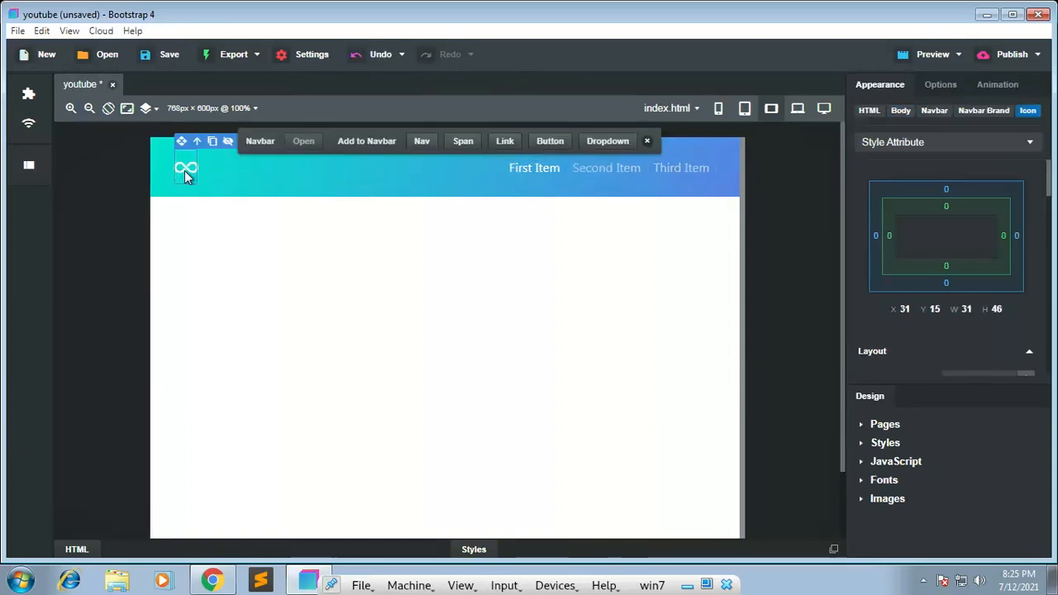
double_click(184, 171)
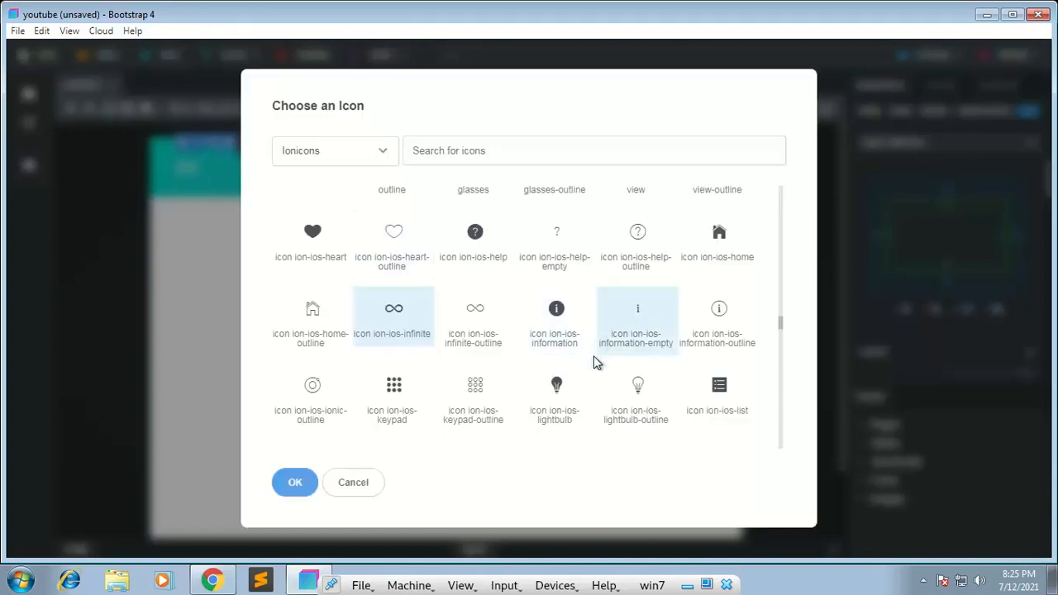
left_click(349, 483)
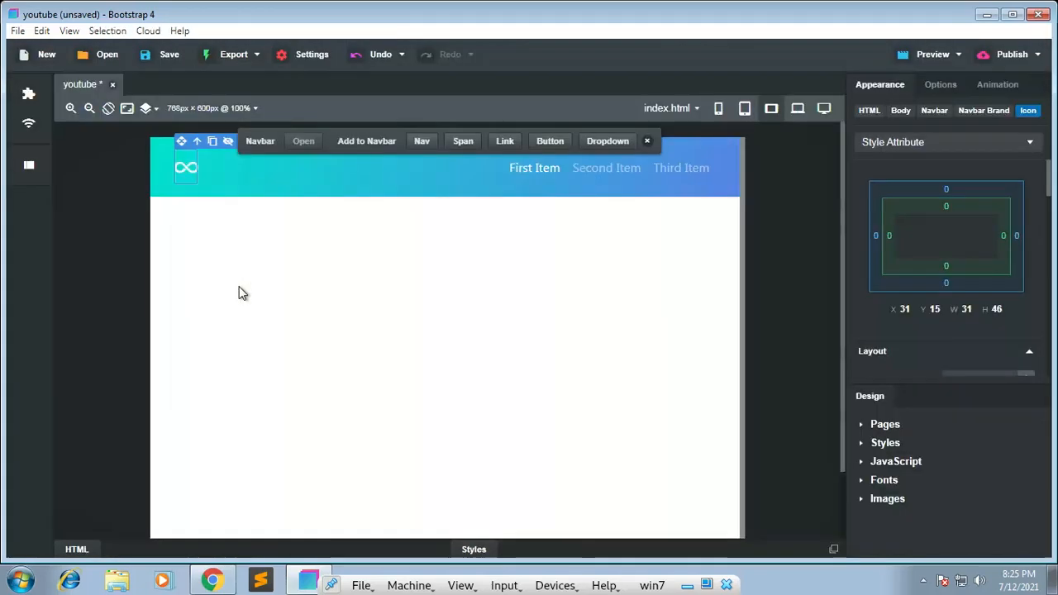
Step: Search the online components for "template" and view the details of the Parallax Effect Template Landing Page
left_click(27, 104)
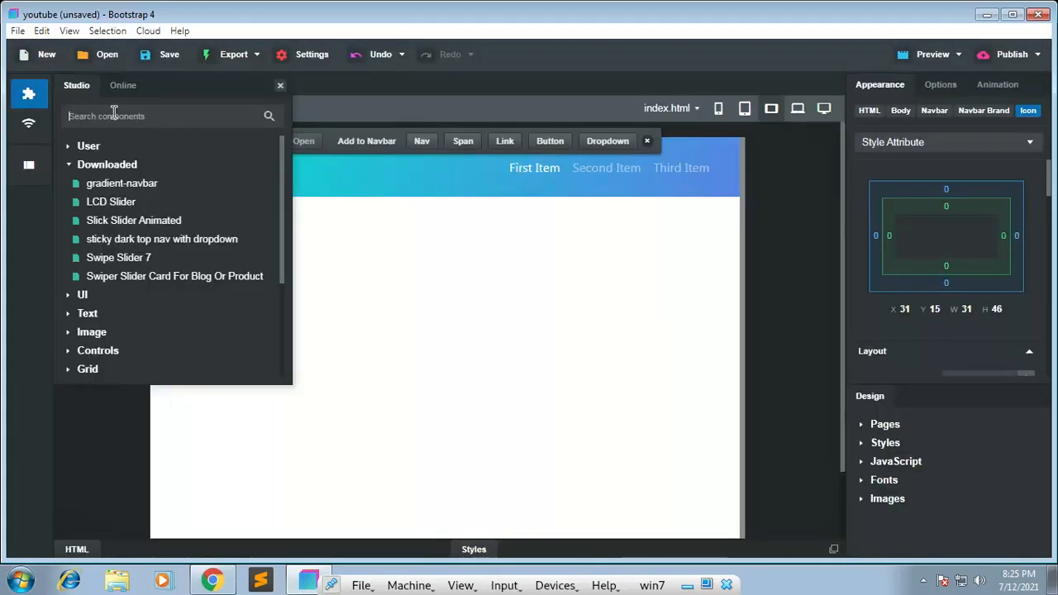
left_click(122, 87)
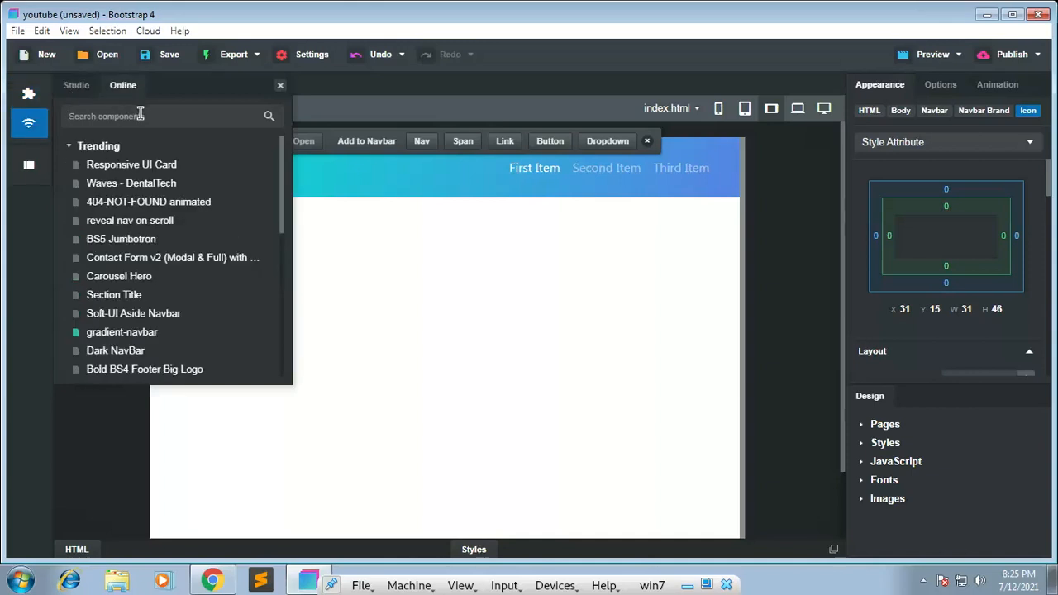
left_click(141, 116)
type("templ")
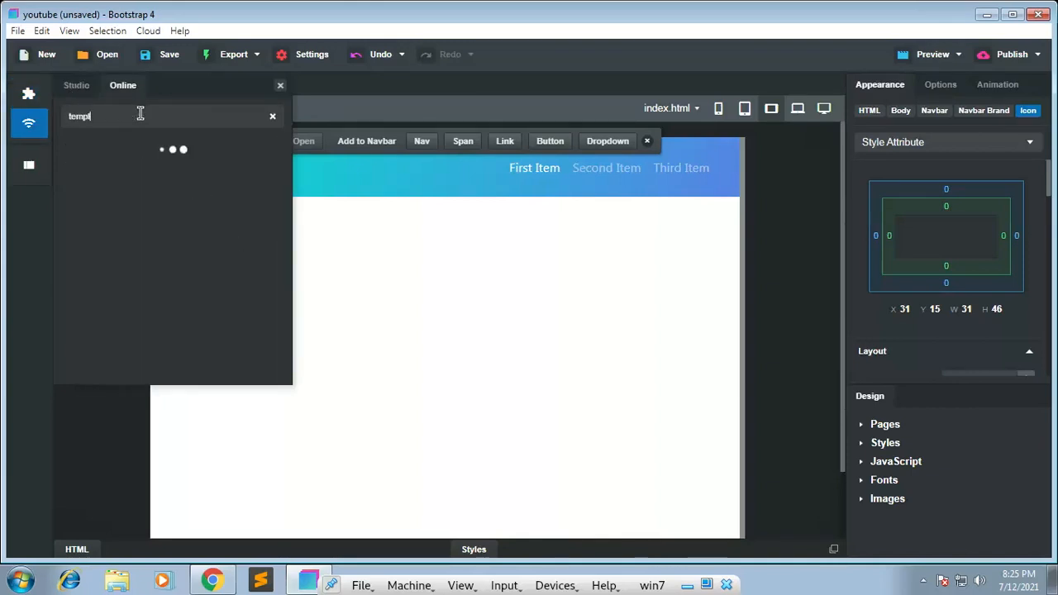
type("ate")
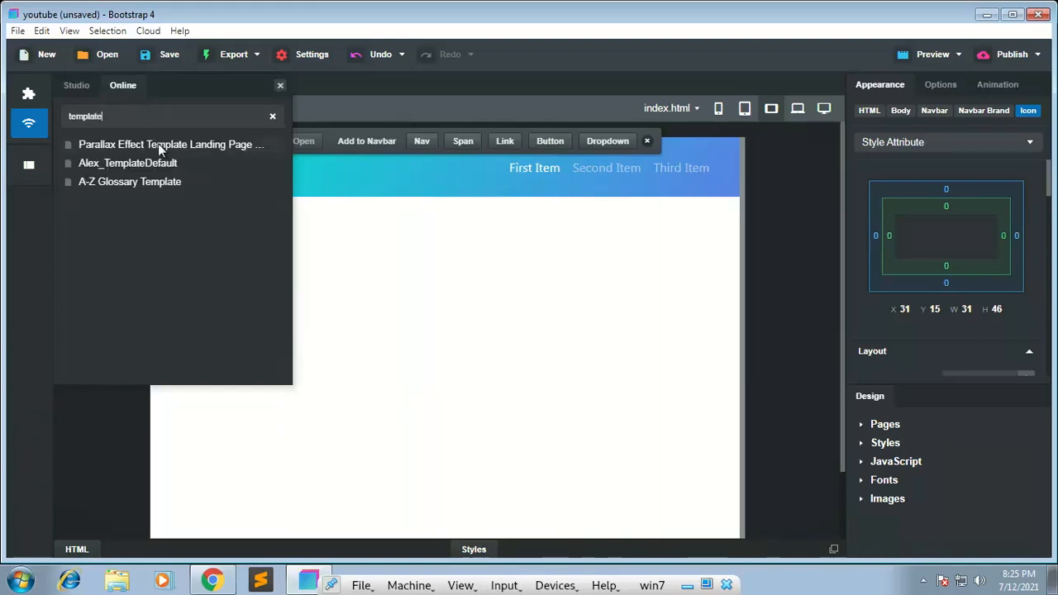
mouse_move(193, 162)
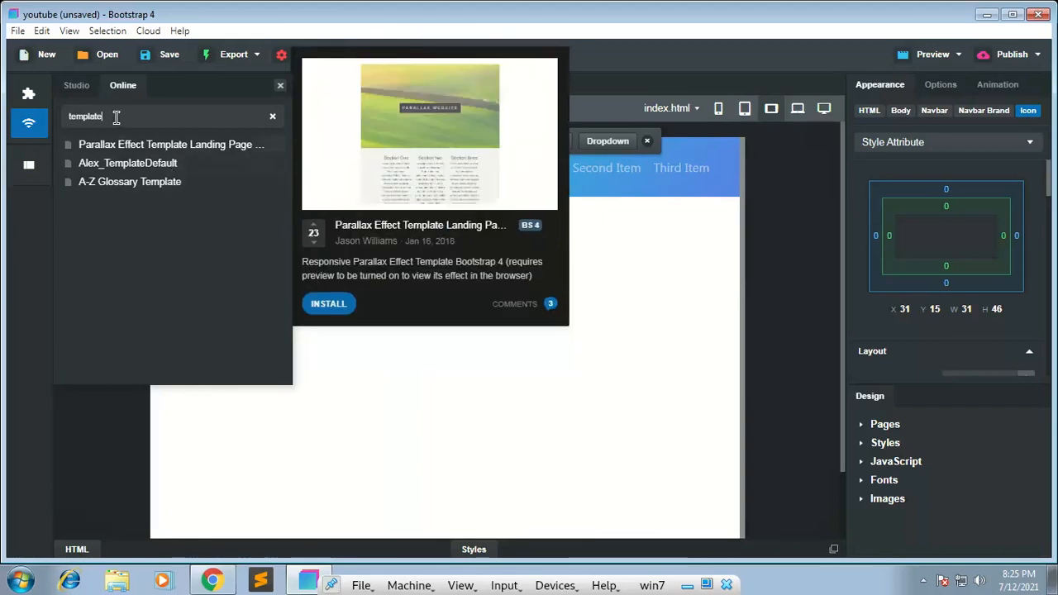
Step: Search the online components for "contact" and look over the contact form results
left_click_drag(114, 117, 36, 124)
type("contact")
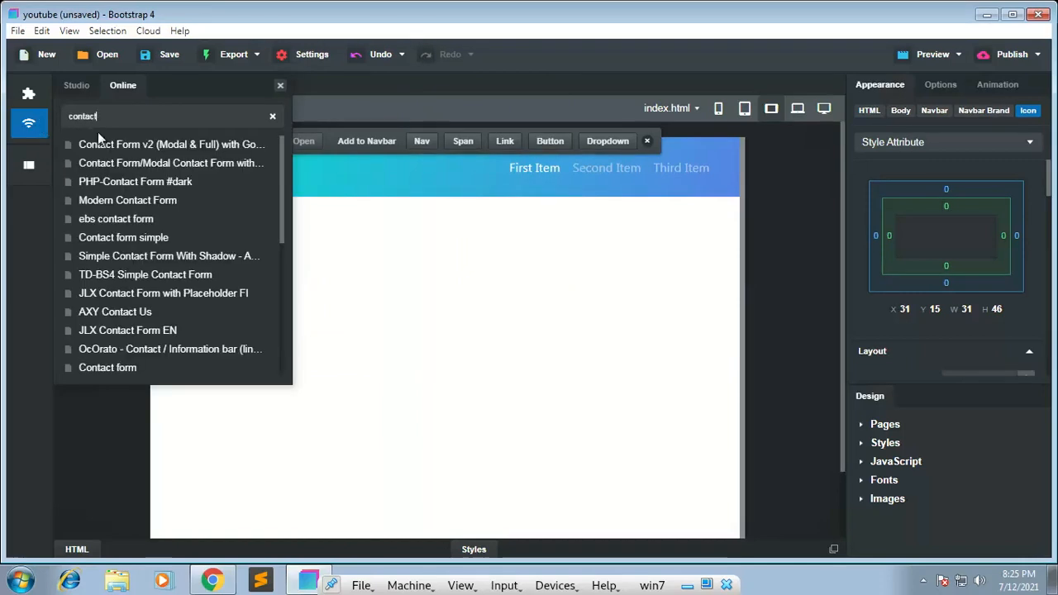
mouse_move(101, 144)
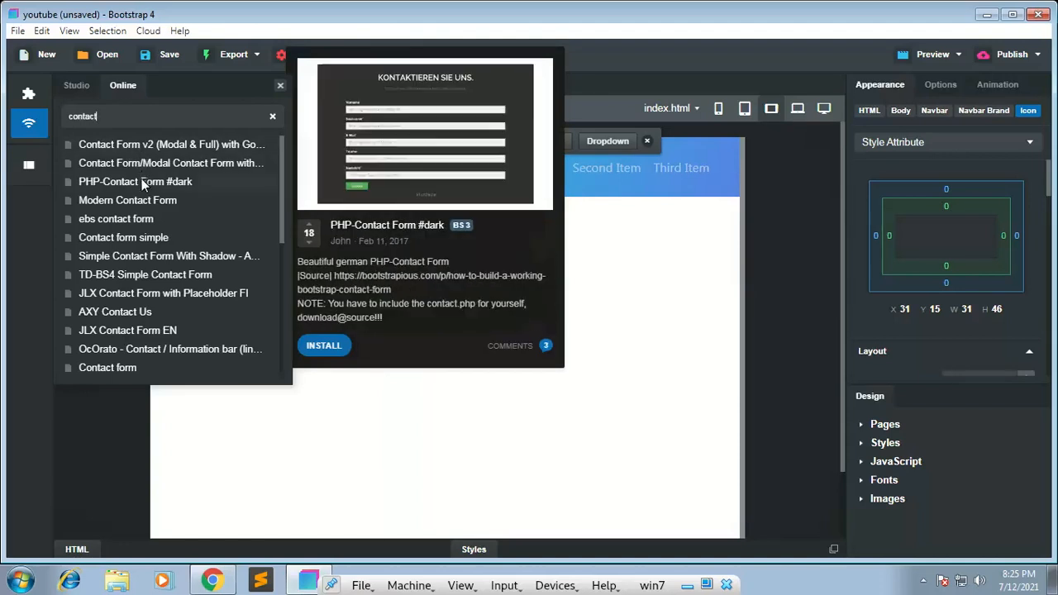
Step: Search the online components for "login" and view the details of the Login form Page BS4 component
left_click(28, 122)
type("login")
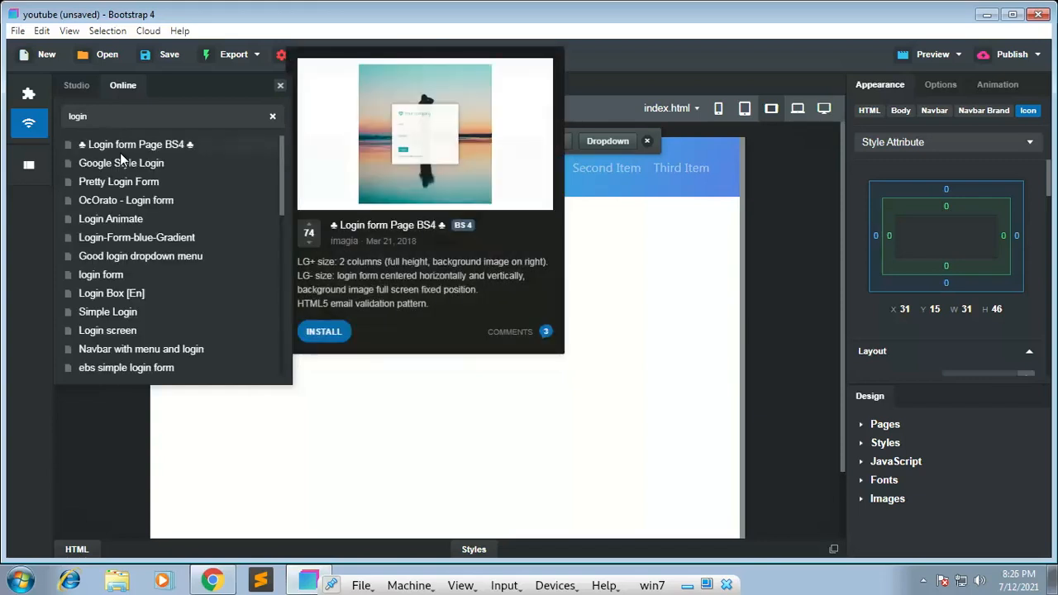
mouse_move(432, 121)
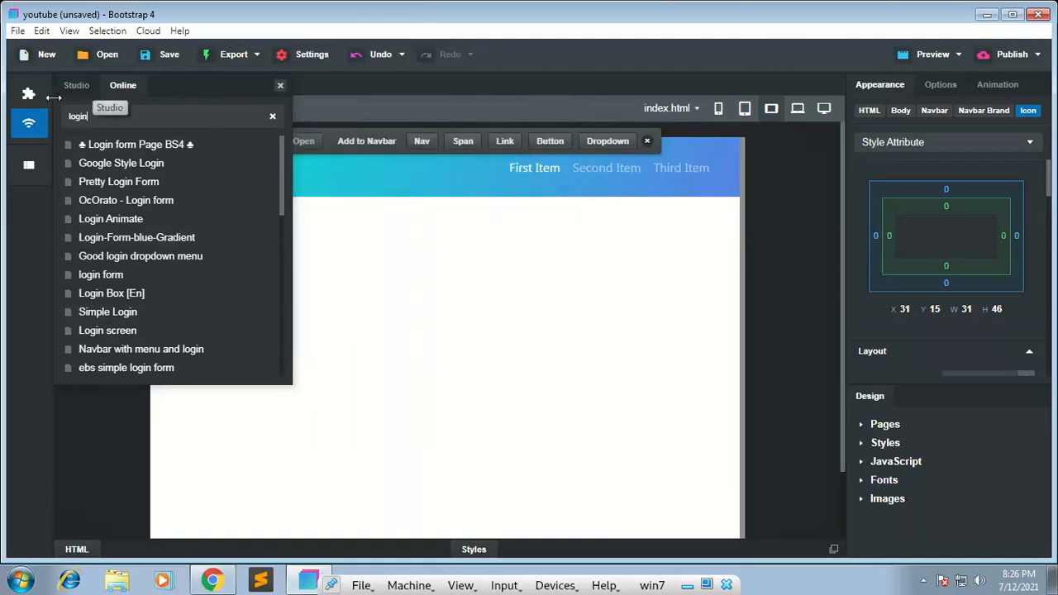
Step: Open the page overview and expand and collapse the HTML, Body, Navbar and Navbar Brand nodes to examine the element hierarchy
left_click(42, 162)
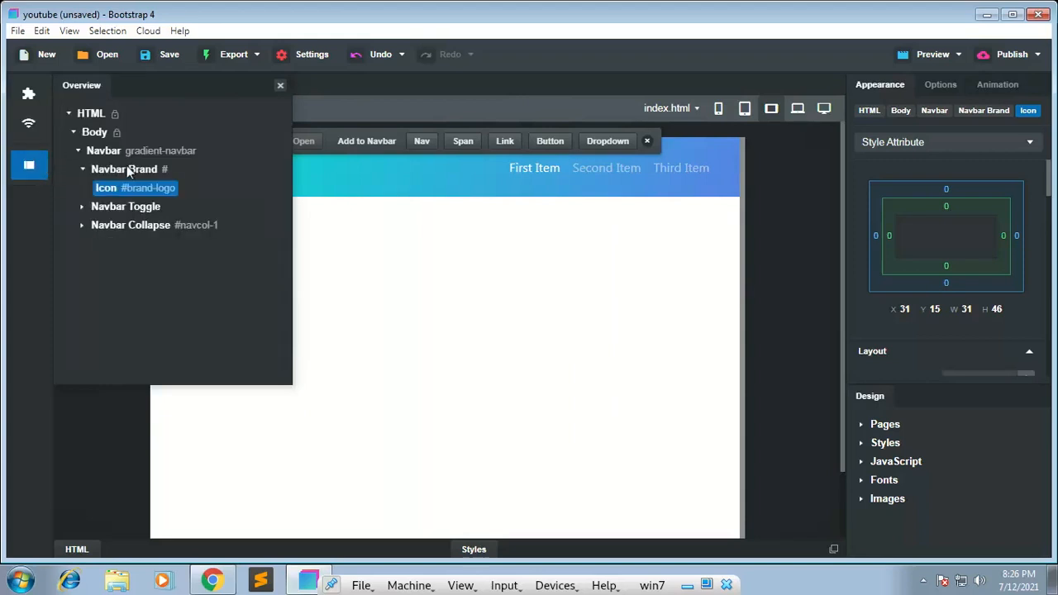
left_click(83, 169)
left_click(83, 168)
left_click(66, 110)
left_click(67, 110)
left_click(76, 128)
left_click(76, 131)
left_click(76, 131)
left_click(75, 131)
left_click(81, 149)
left_click(81, 150)
left_click(82, 170)
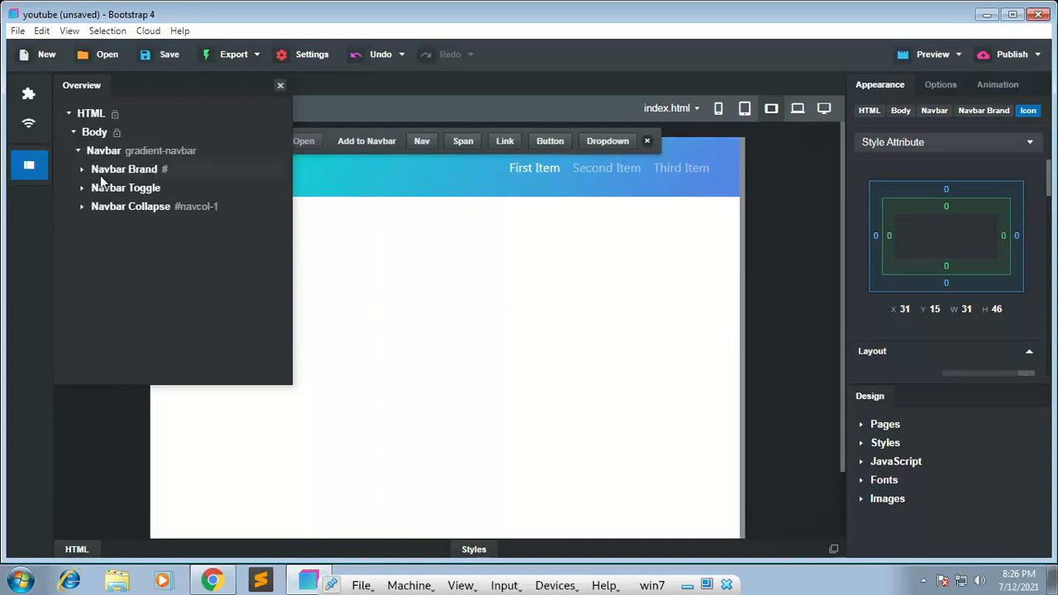
Step: Select the Navbar Brand, Navbar Toggle and Navbar Collapse elements in turn in the overview, and dismiss the licence update notification
left_click(161, 168)
left_click(130, 193)
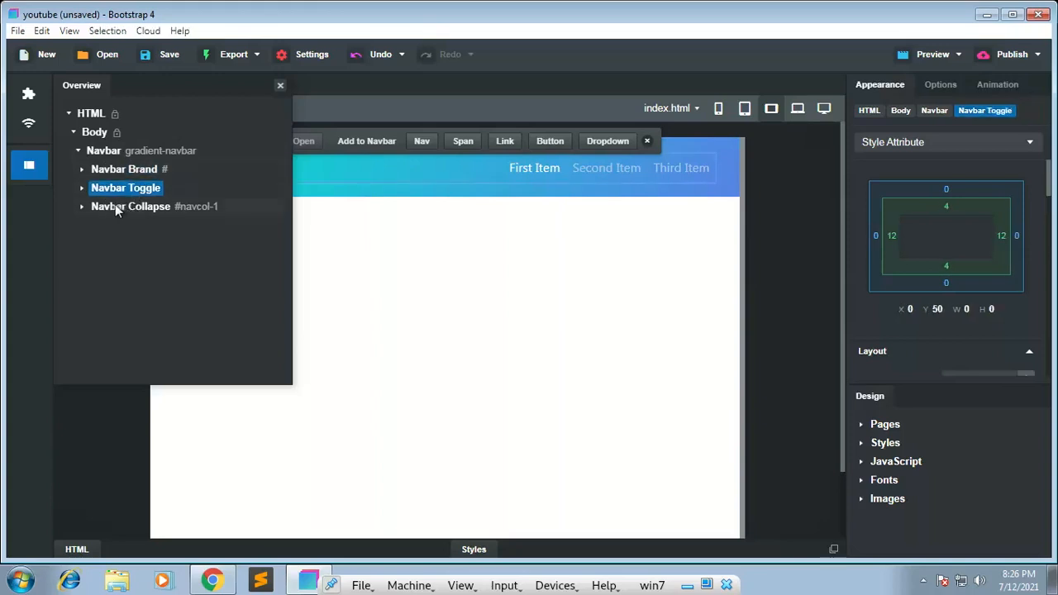
left_click(176, 206)
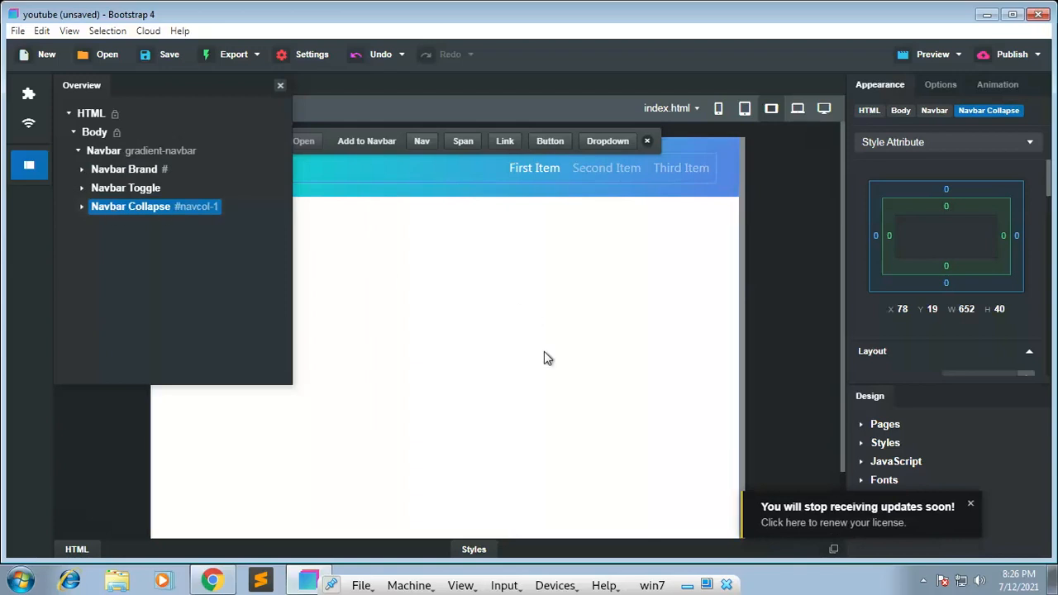
left_click(972, 503)
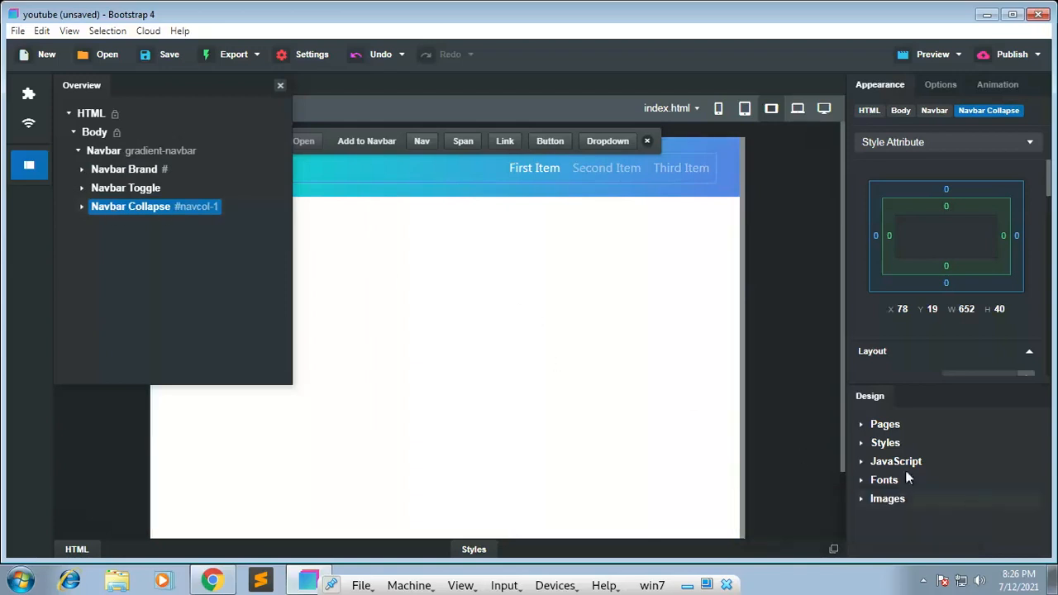
Step: Clear the "login" search from the online components, return to the page overview, and close it
left_click(29, 122)
key("BackSpace")
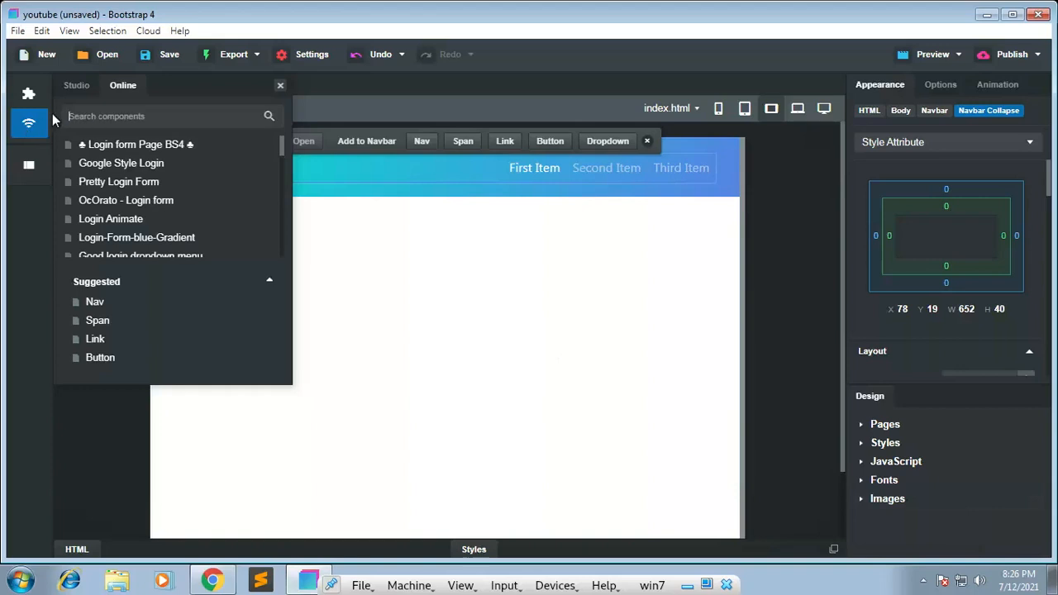
left_click(29, 166)
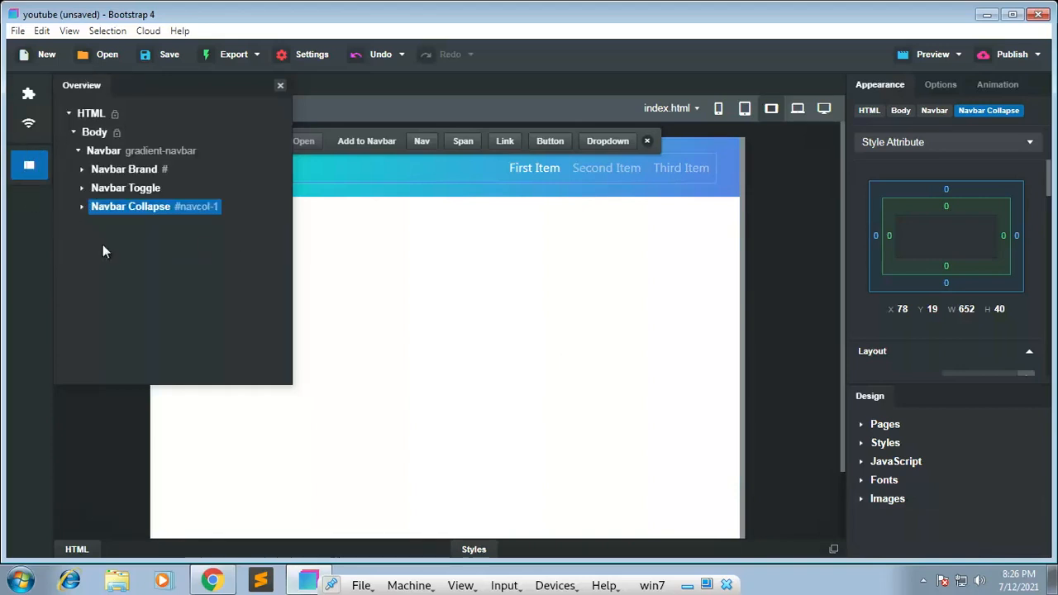
left_click(280, 85)
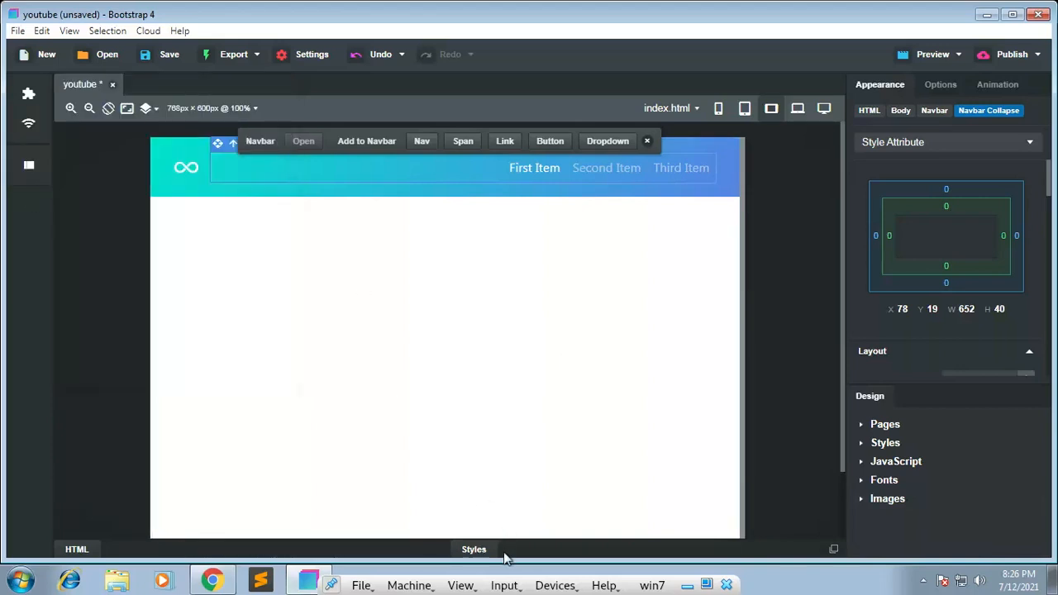
Step: Show the page's HTML and styles, look through the navbar code and CSS rules, and check the stylesheets offered for a new rule
left_click(76, 550)
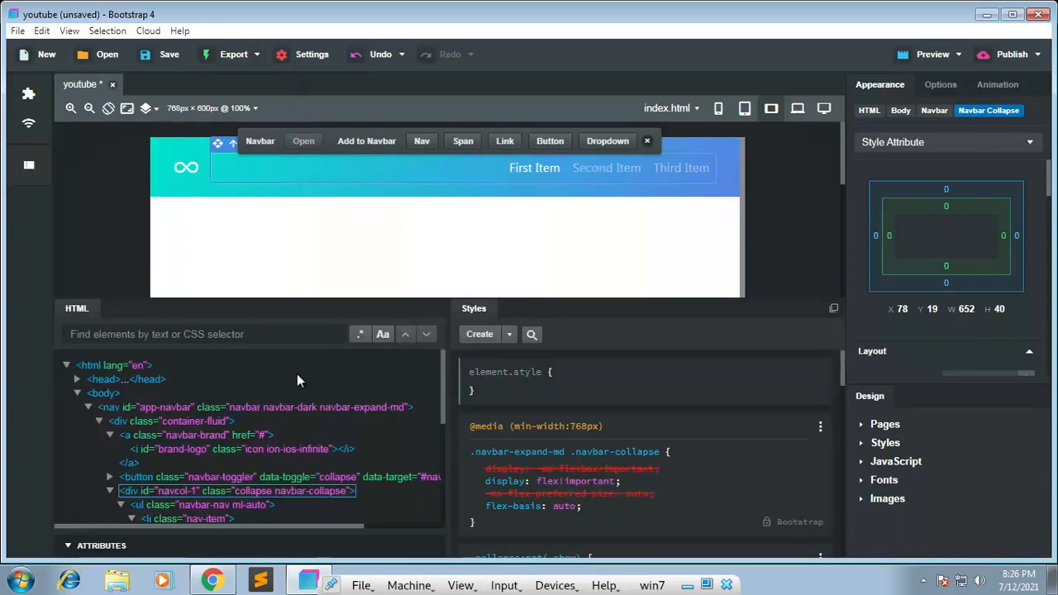
scroll(279, 381, "down", 5)
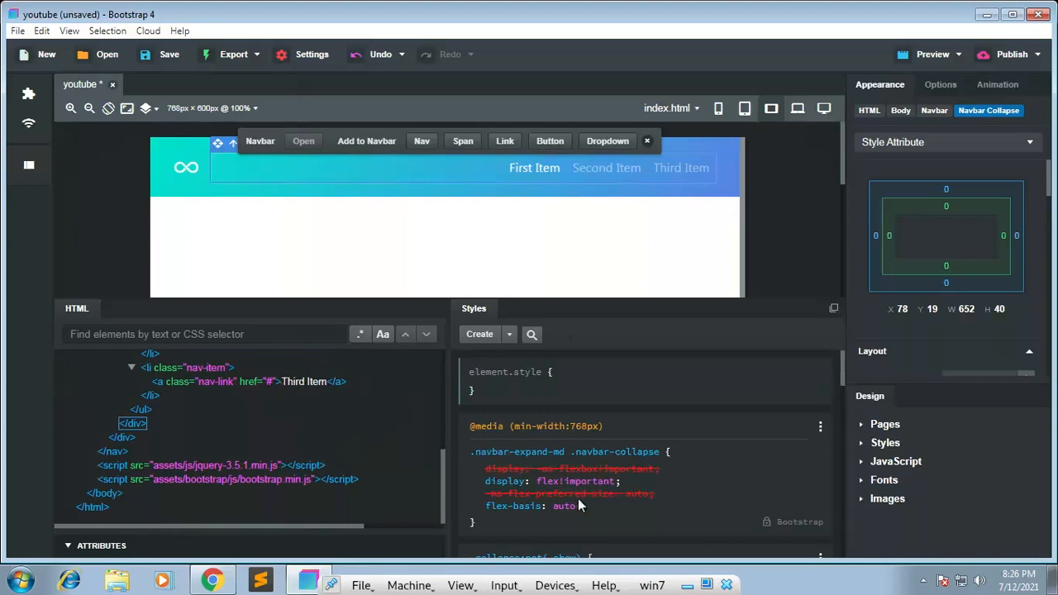
scroll(572, 501, "down", 10)
scroll(571, 500, "up", 10)
left_click(510, 334)
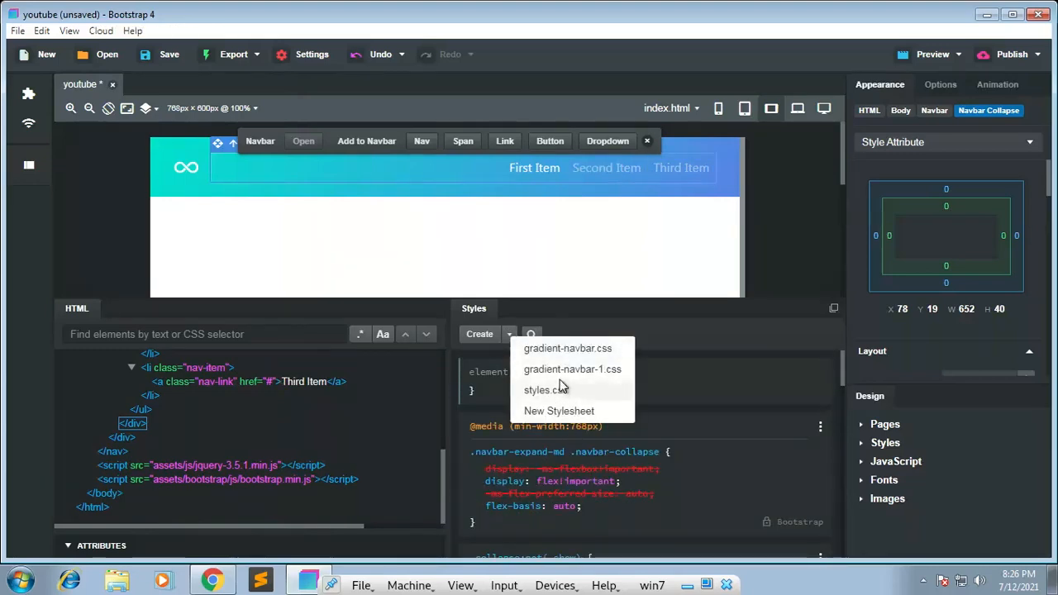
left_click(311, 342)
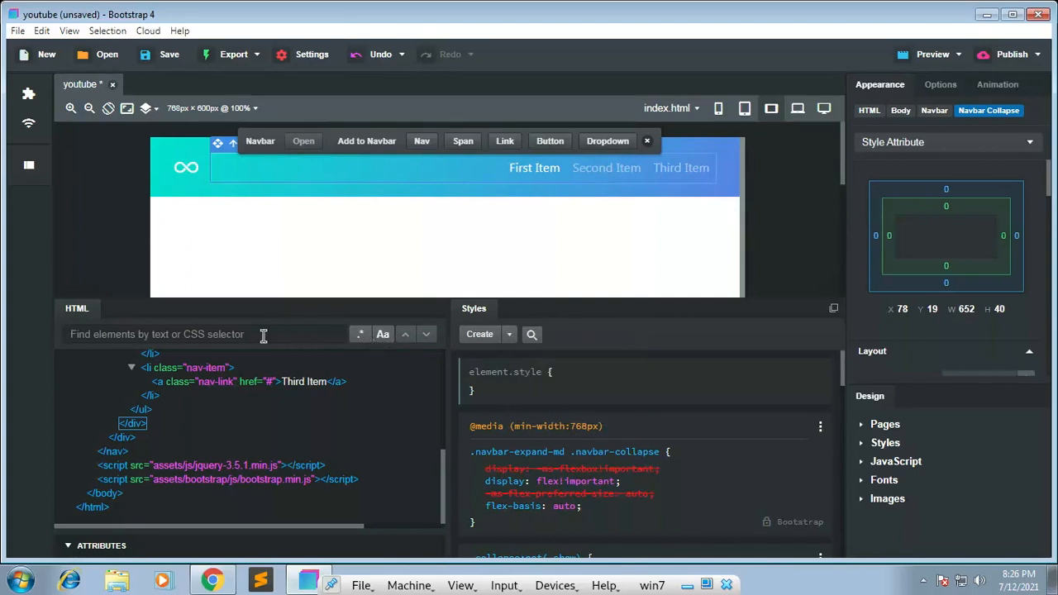
Step: Try out the HTML element search with the sample text "adasd" and clear it
type("adasd")
key("BackSpace")
key("BackSpace")
key("BackSpace")
key("BackSpace")
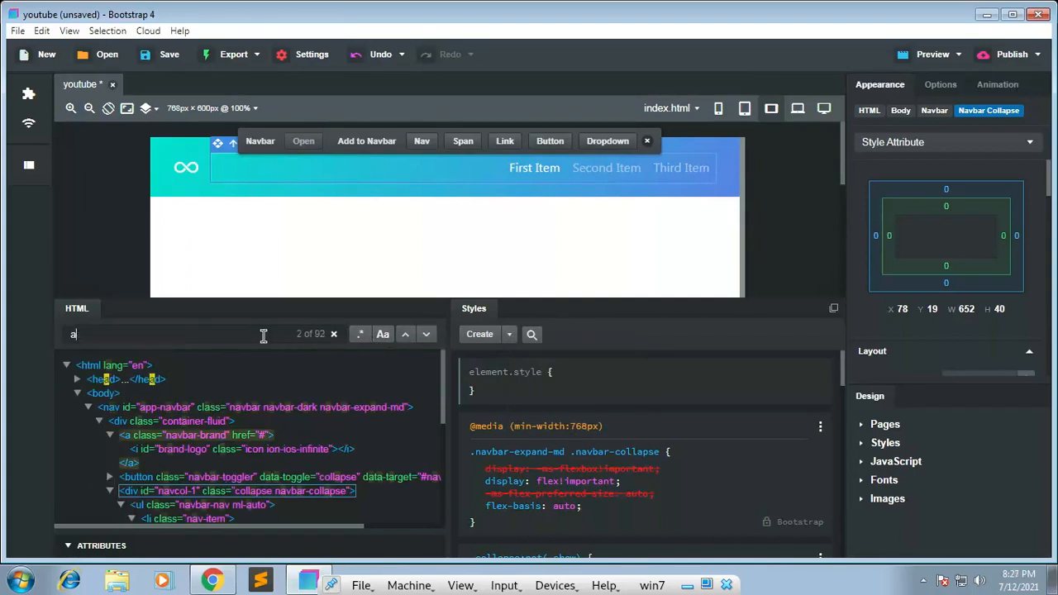
Step: Try out the style search with the sample text "asdasd", clear it, and collapse the HTML and styles view
left_click(533, 336)
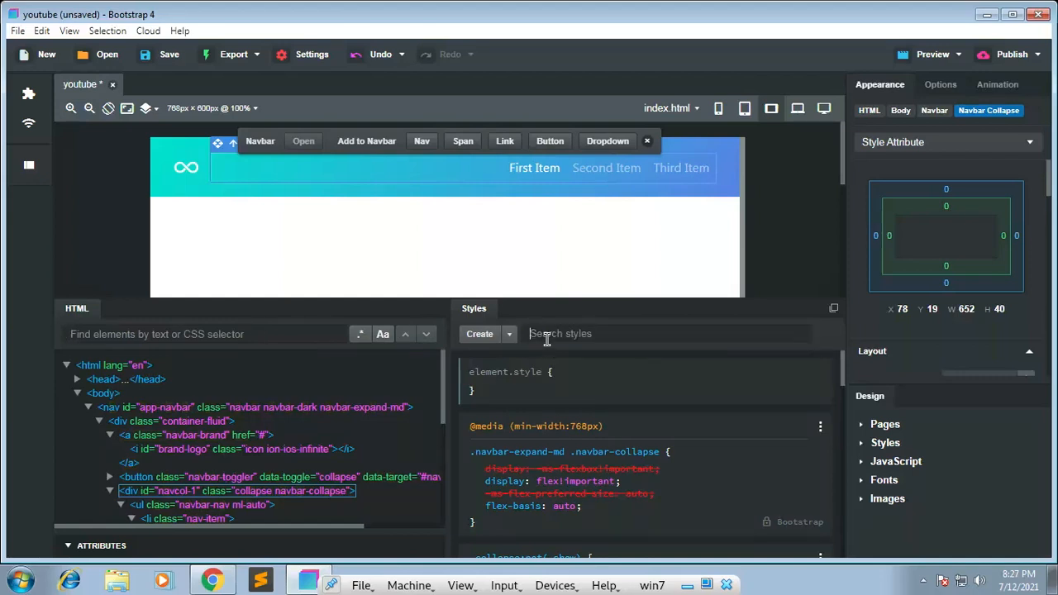
type("asdasd")
key("BackSpace")
key("BackSpace")
key("BackSpace")
key("BackSpace")
left_click(458, 299)
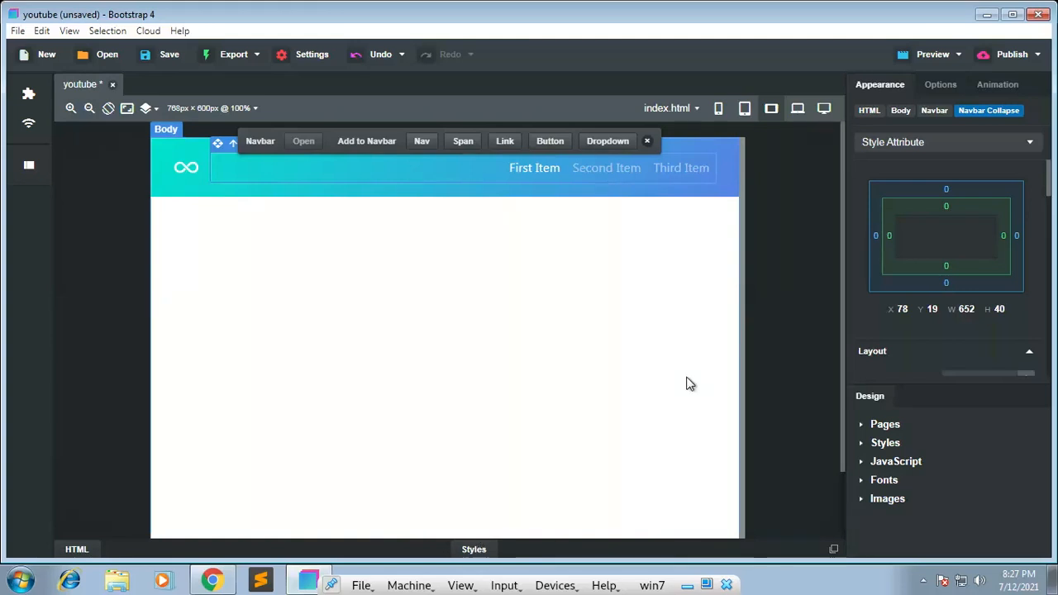
Step: Look over the export options and the Export Settings, and cancel without setting a destination
left_click(258, 56)
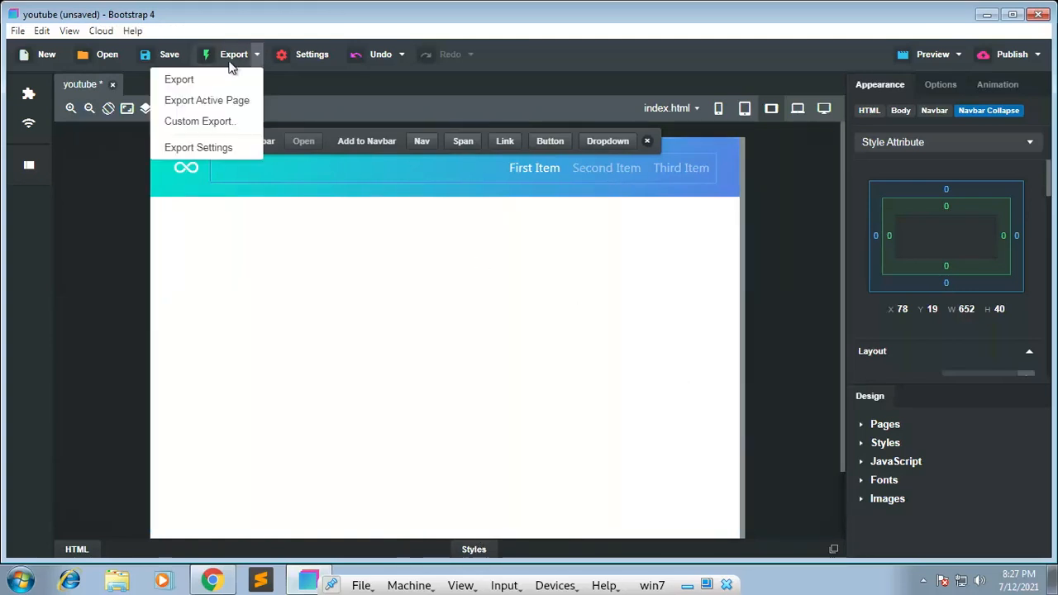
left_click(215, 54)
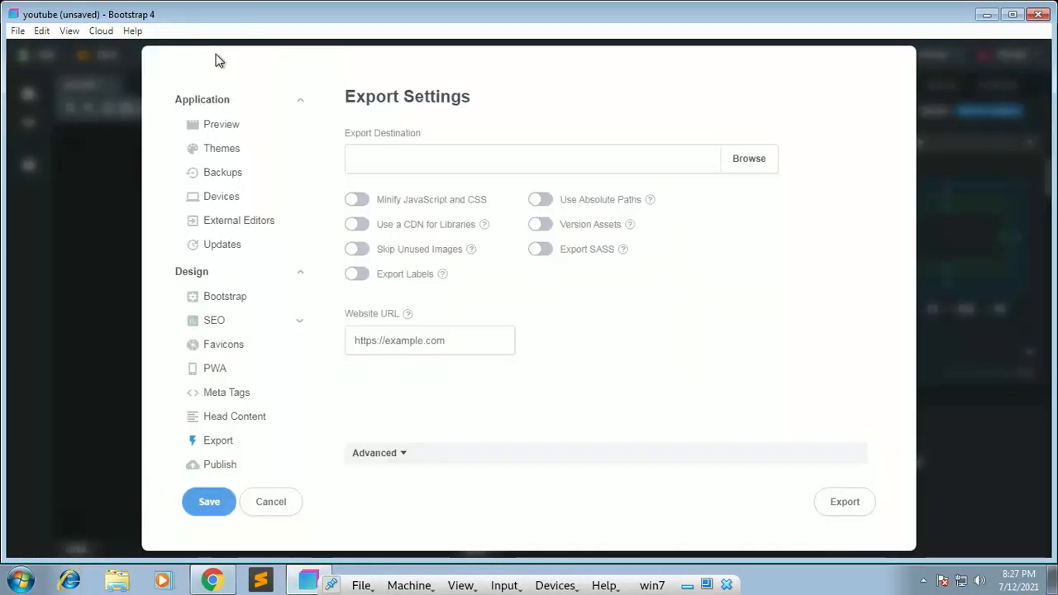
left_click(404, 150)
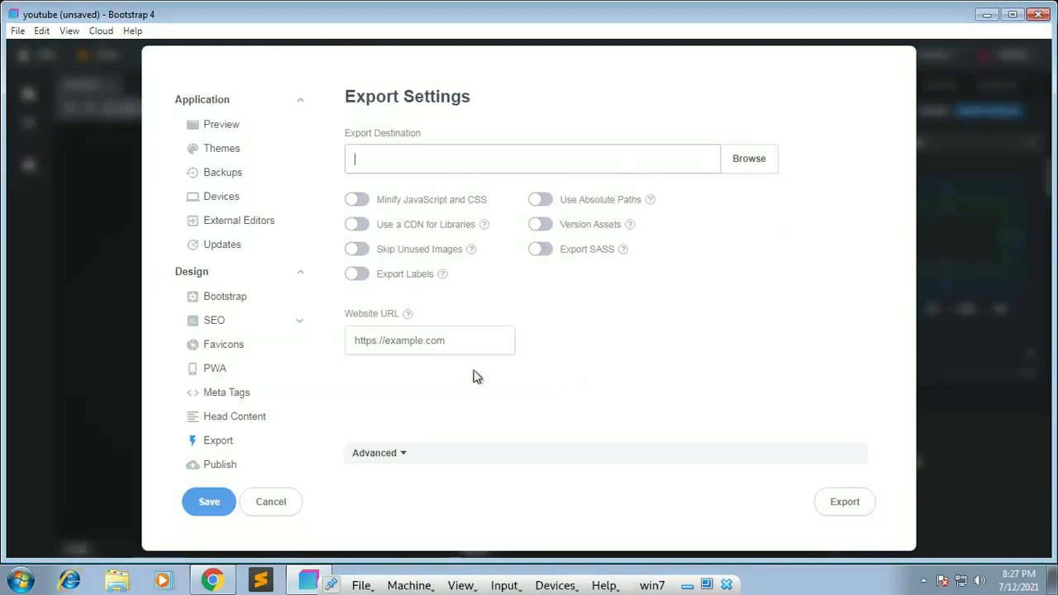
left_click(273, 506)
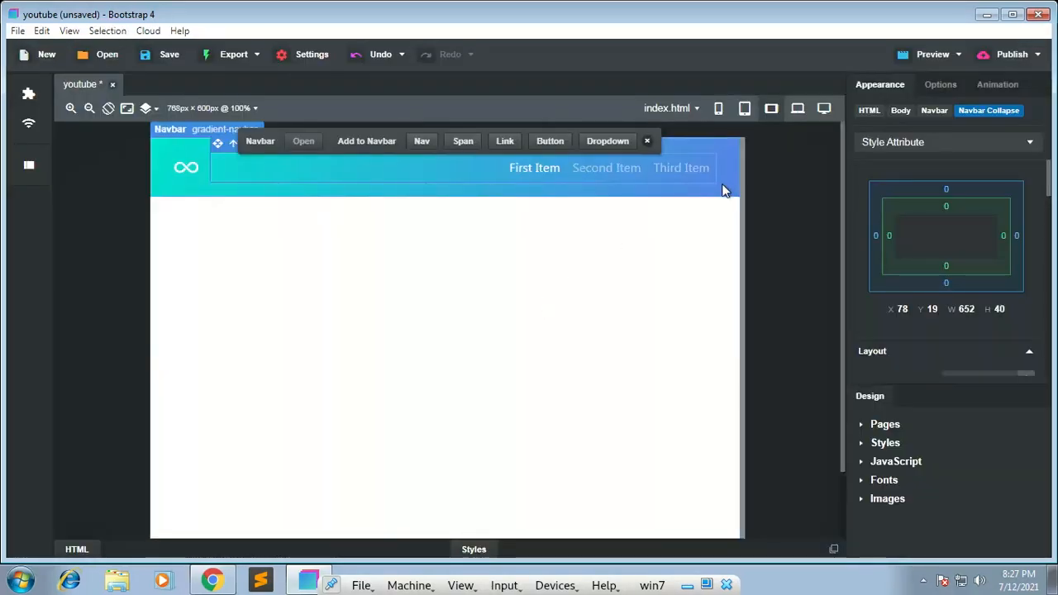
Step: Select the whole gradient navbar and examine its layout, font, background, border and filter properties
left_click(789, 168)
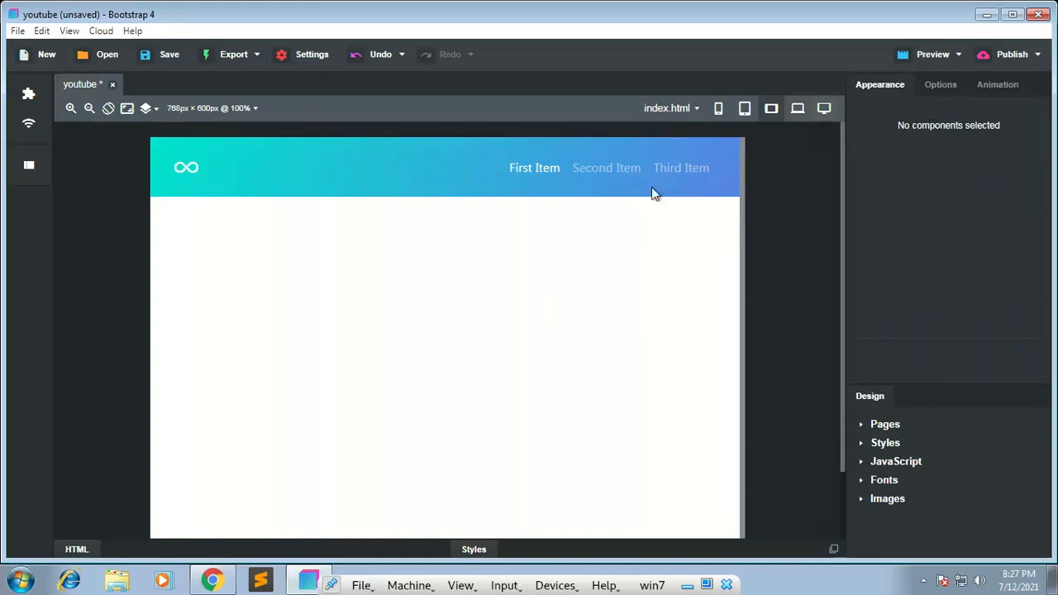
left_click(405, 193)
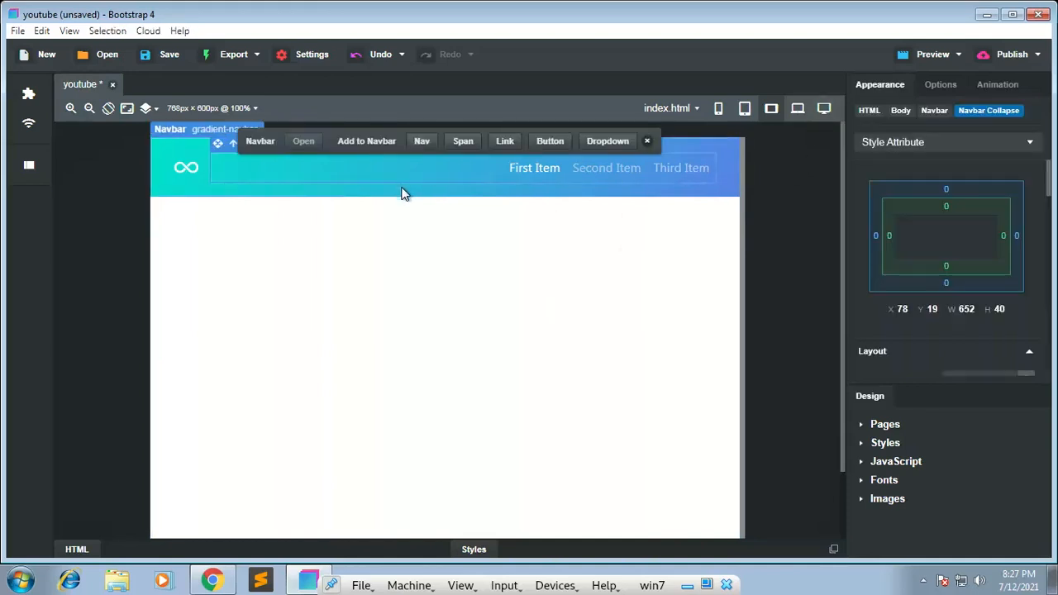
left_click(402, 192)
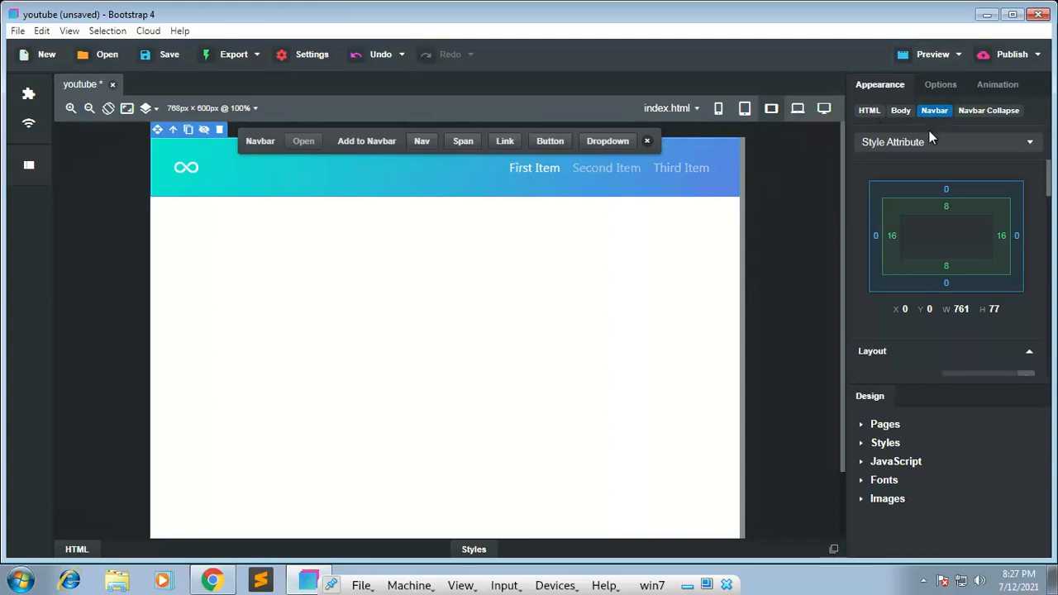
scroll(949, 258, "down", 8)
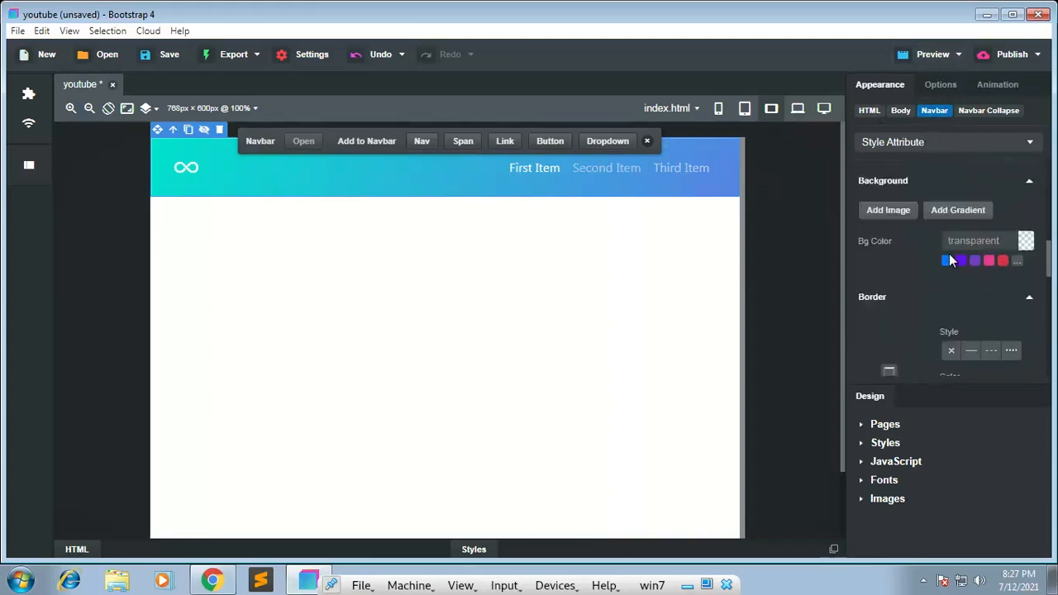
scroll(950, 258, "up", 4)
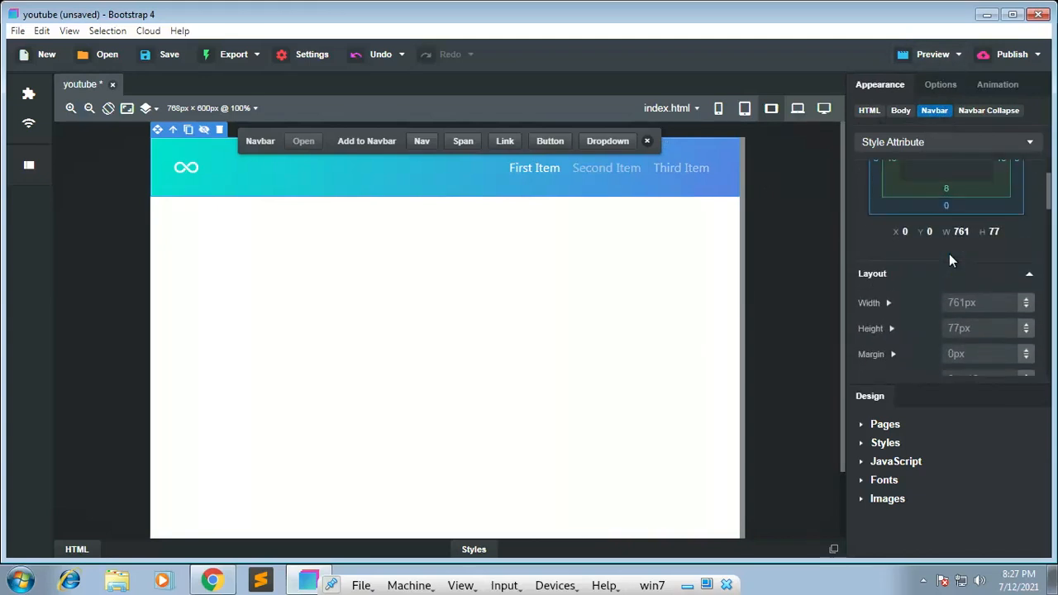
scroll(949, 259, "down", 15)
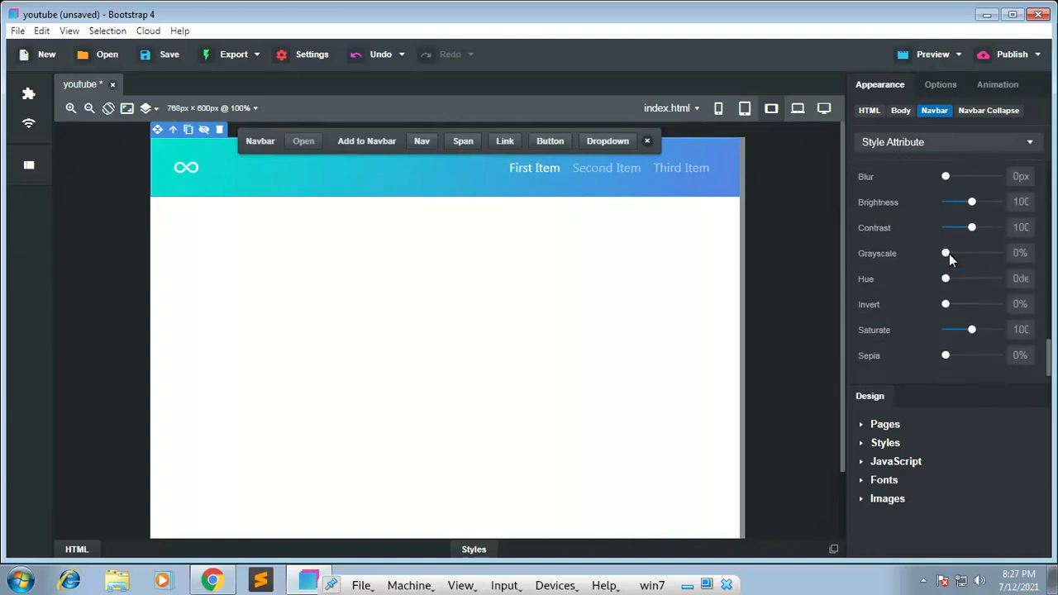
scroll(920, 310, "up", 5)
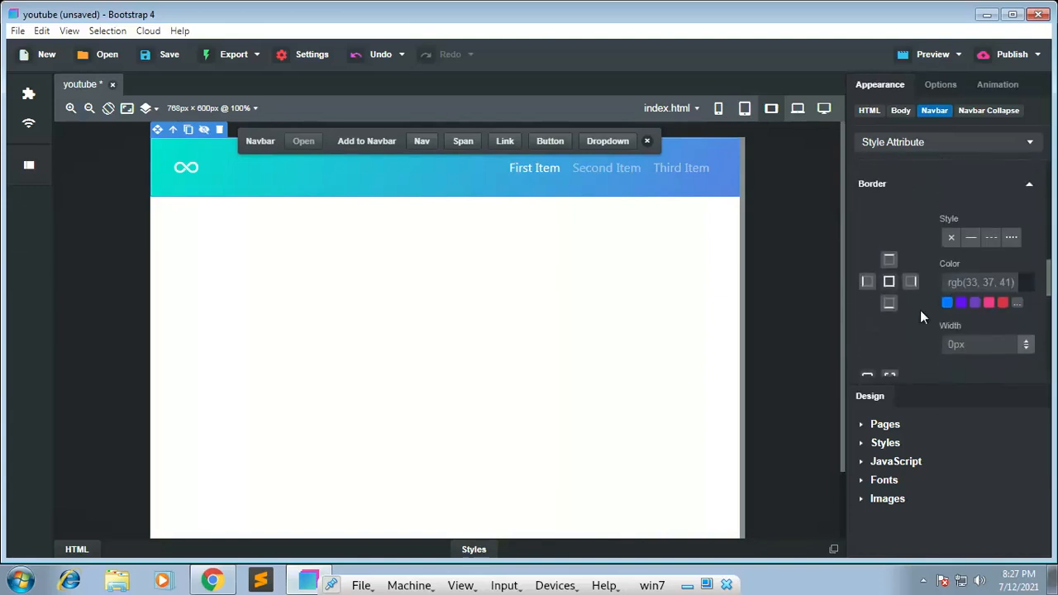
scroll(920, 310, "up", 3)
scroll(899, 300, "up", 5)
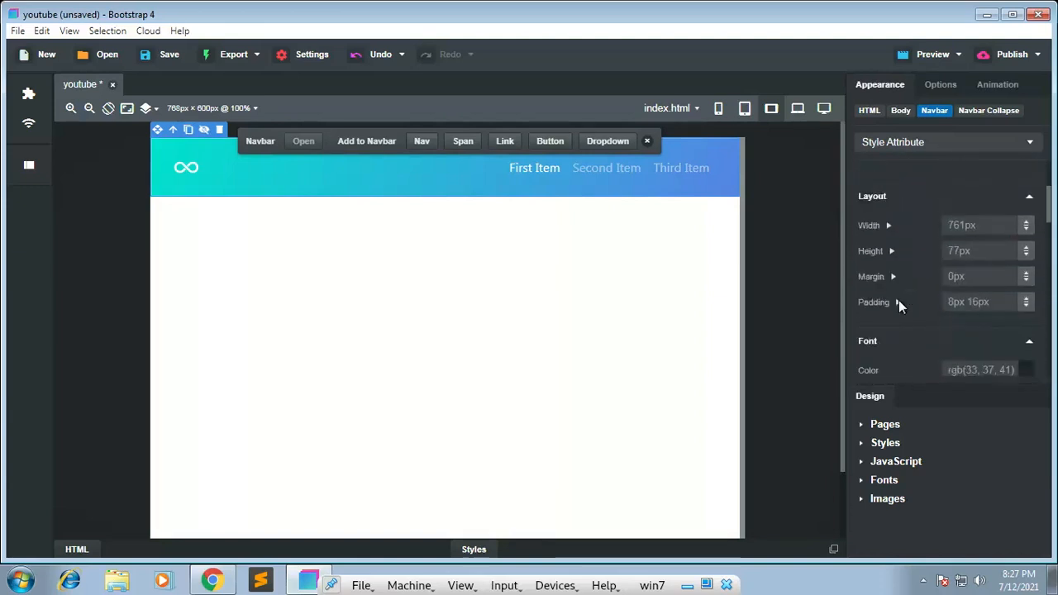
scroll(899, 300, "down", 6)
scroll(899, 300, "down", 1)
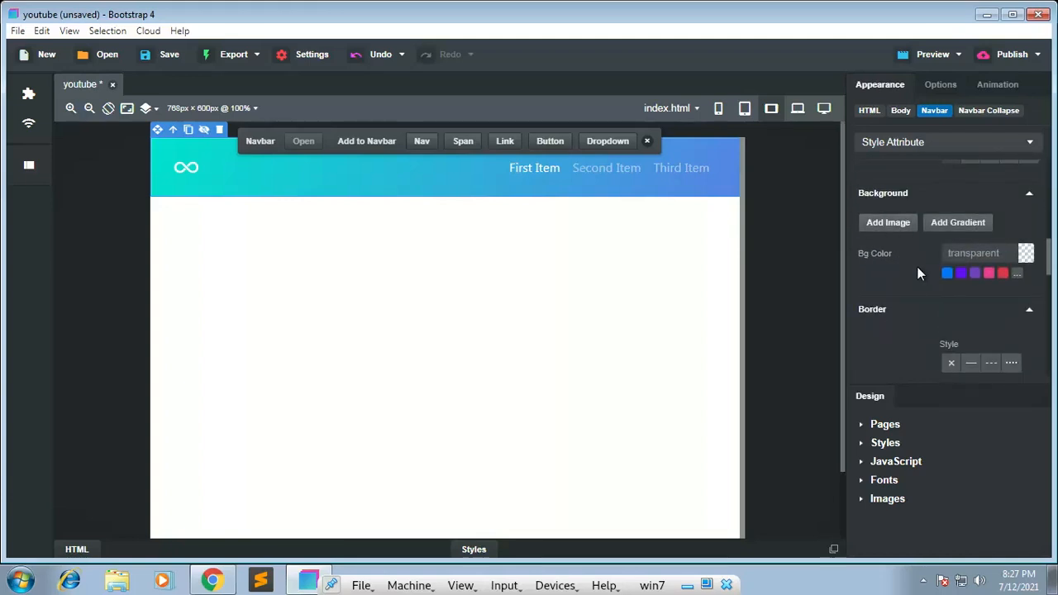
scroll(918, 266, "down", 3)
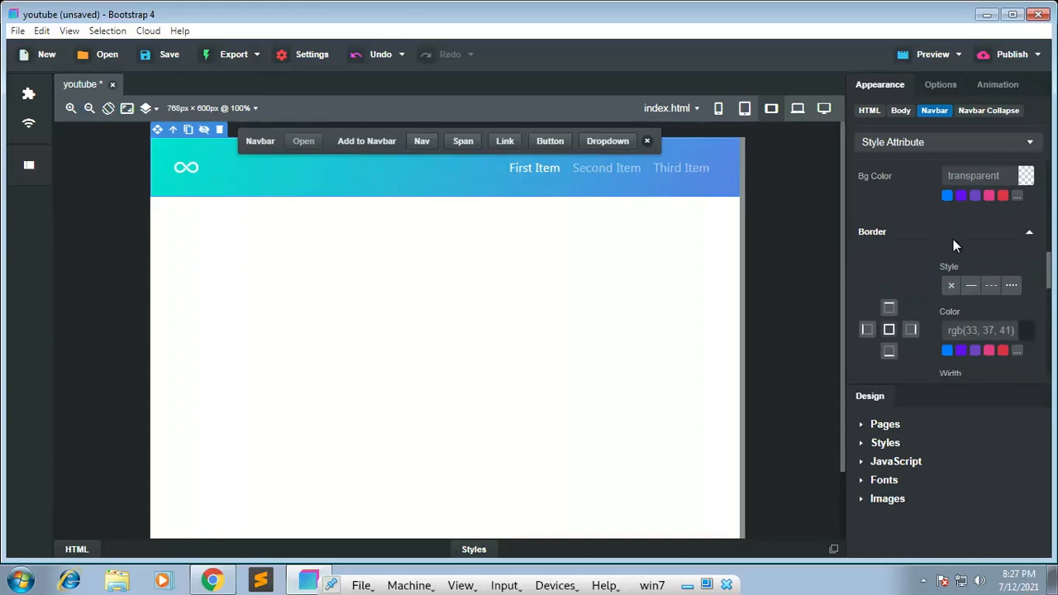
scroll(927, 261, "up", 3)
scroll(926, 272, "down", 3)
scroll(908, 203, "up", 3)
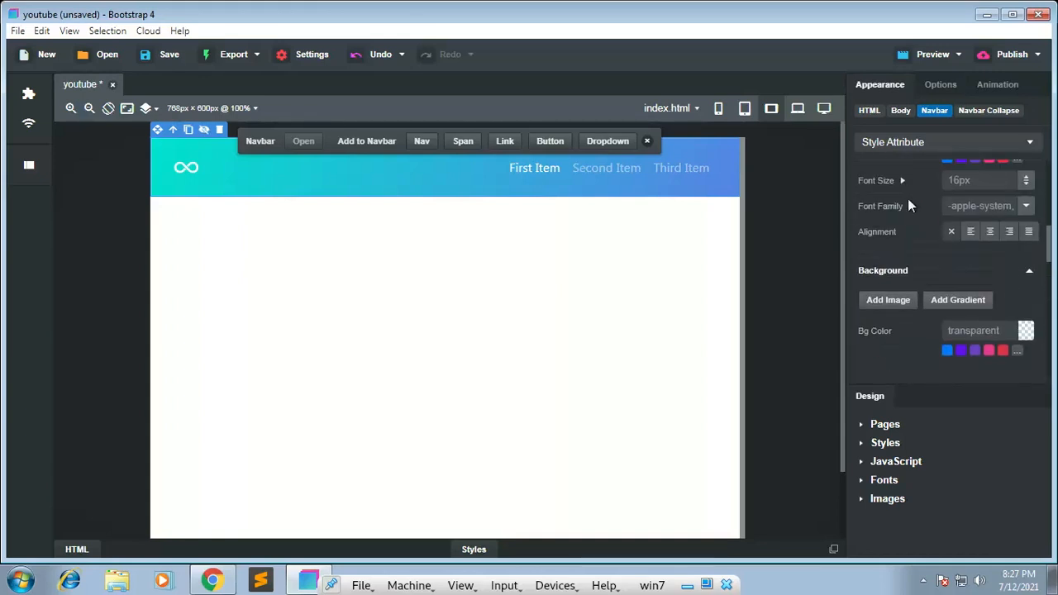
Step: Add a linear gradient to the navbar's background and change its black starting colour to red
left_click(965, 300)
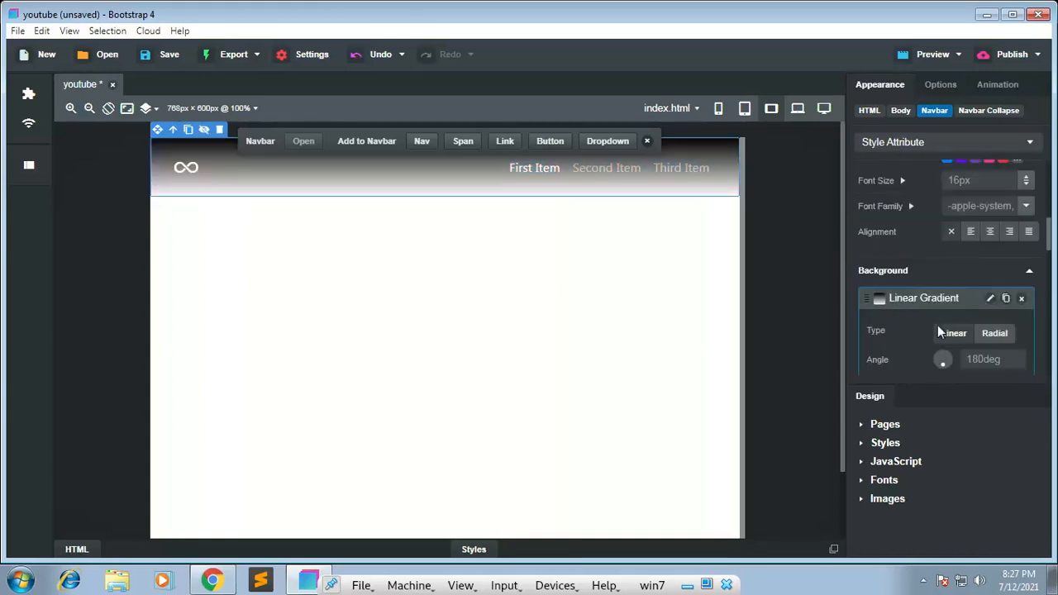
scroll(923, 313, "down", 3)
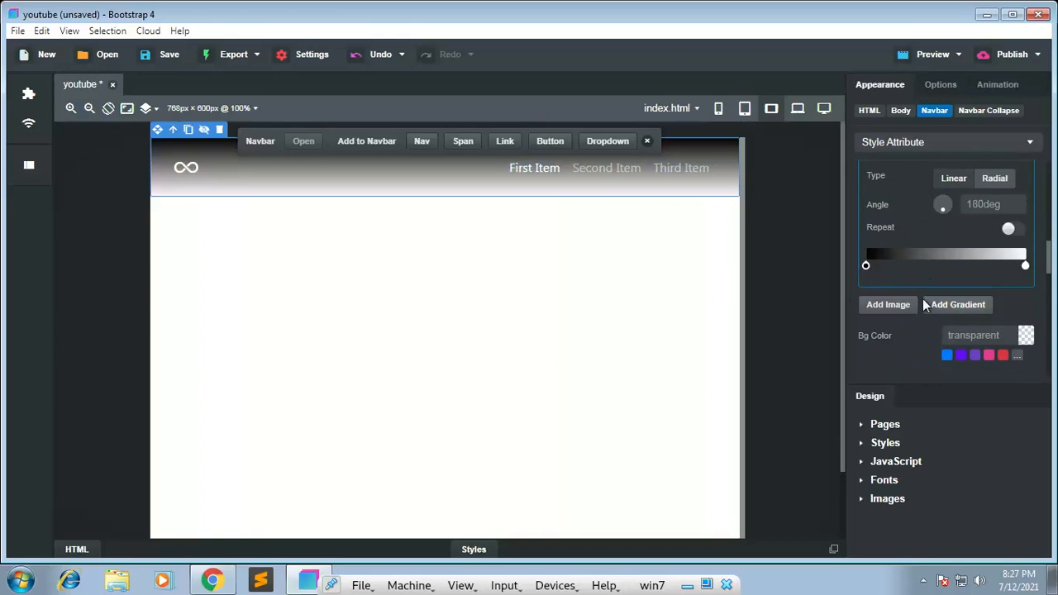
left_click(866, 268)
left_click(867, 268)
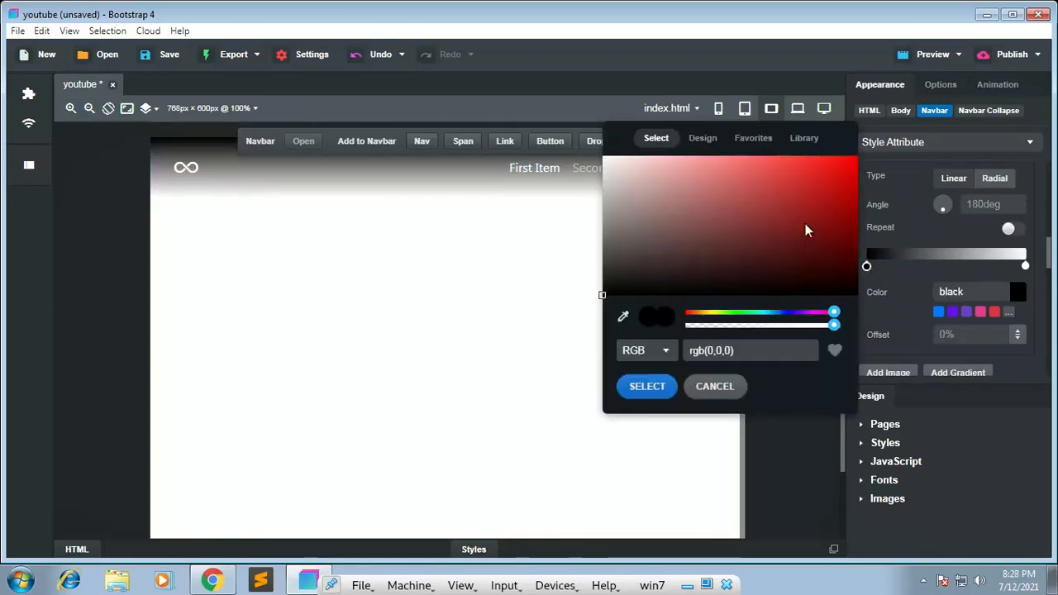
left_click(831, 185)
Step: Change the white end colour of the navbar's gradient to light green, rgb(164,244,101)
left_click(1025, 267)
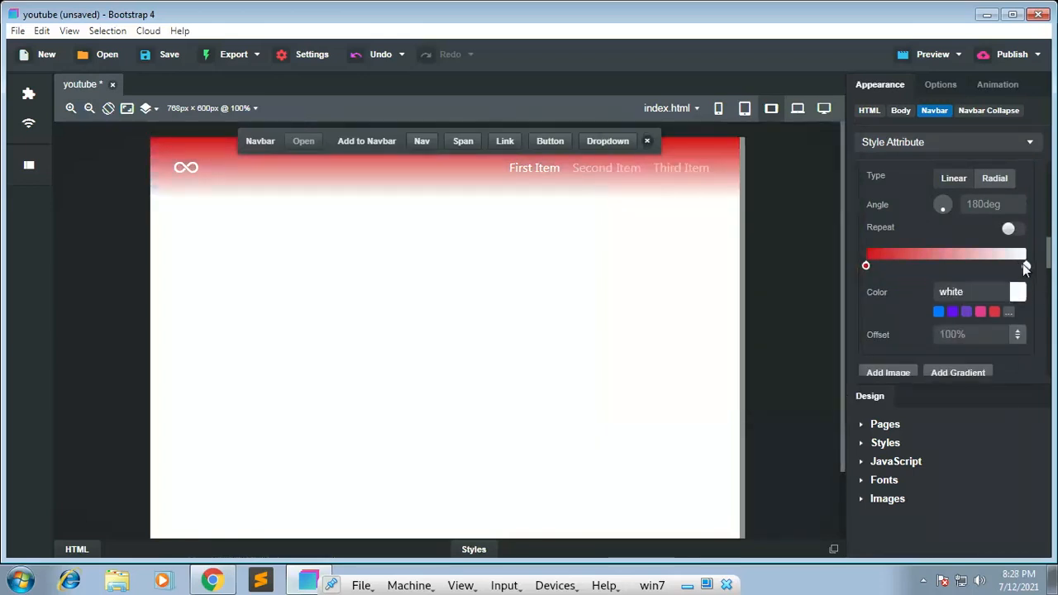
left_click(1025, 266)
left_click(913, 256)
left_click_drag(916, 309, 887, 311)
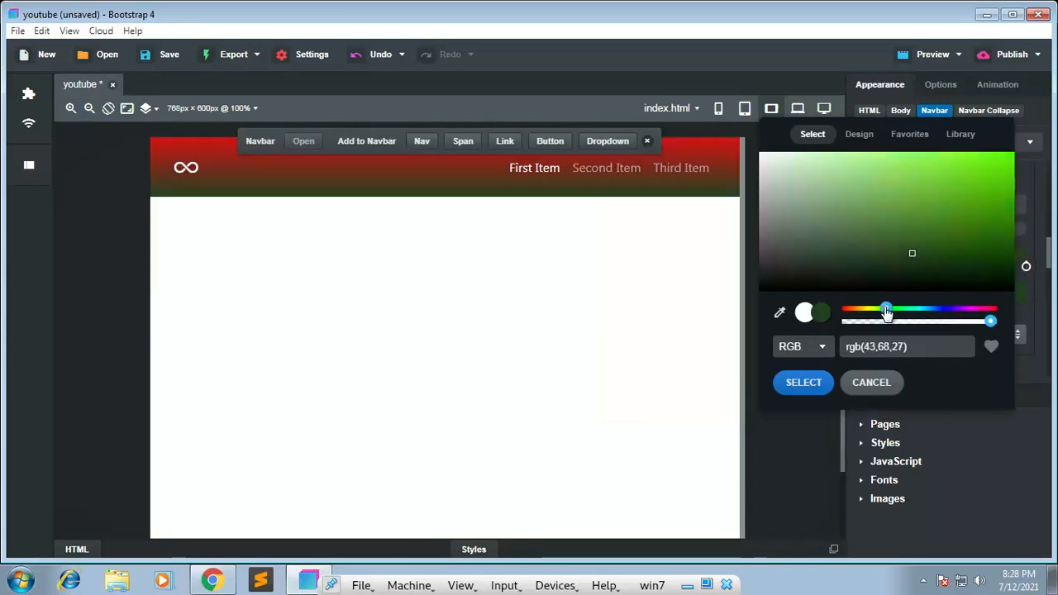
left_click_drag(910, 167, 909, 158)
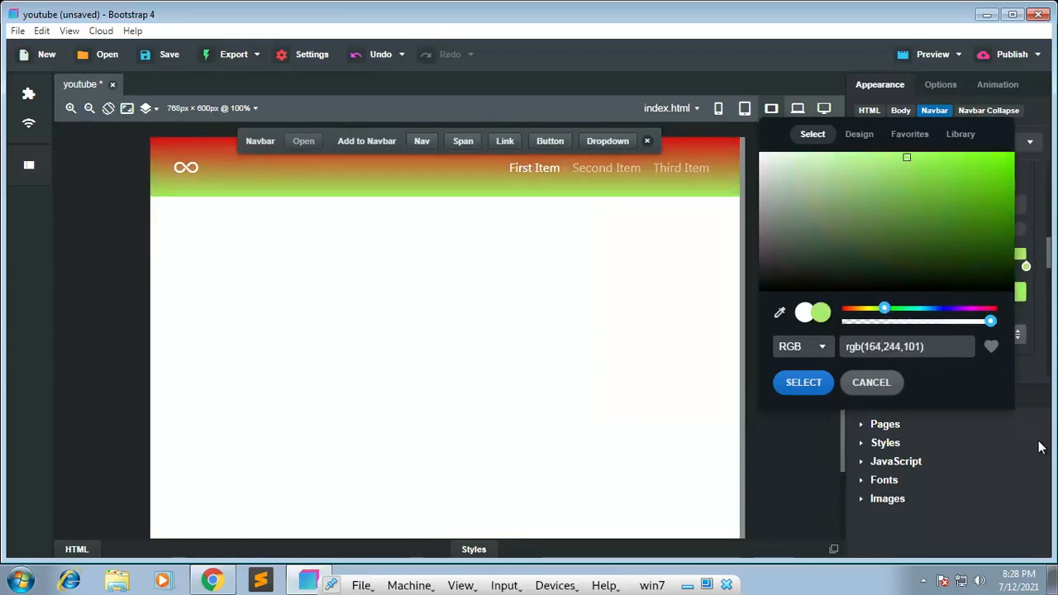
left_click(817, 388)
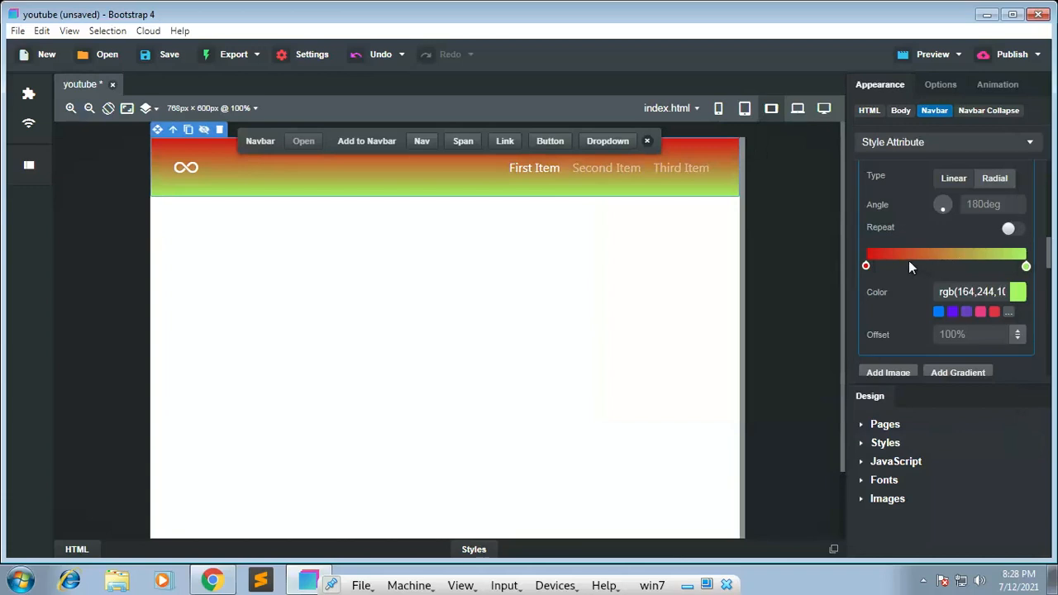
Step: Offset the gradient's red stop to 28% and its green stop to 84%, and rotate the gradient to -98deg
left_click_drag(866, 266, 912, 265)
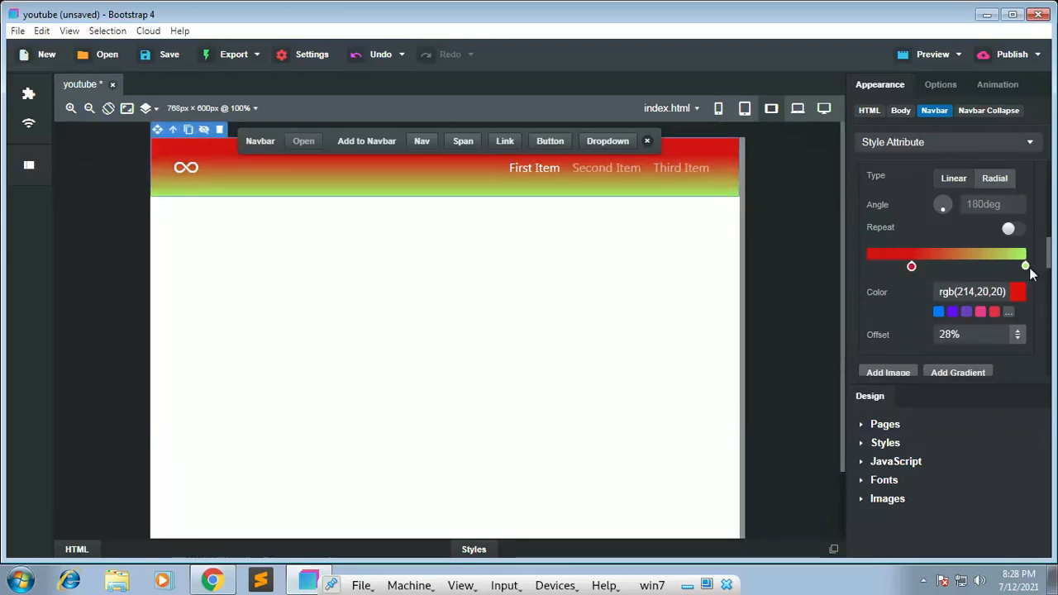
left_click_drag(1026, 267, 1001, 266)
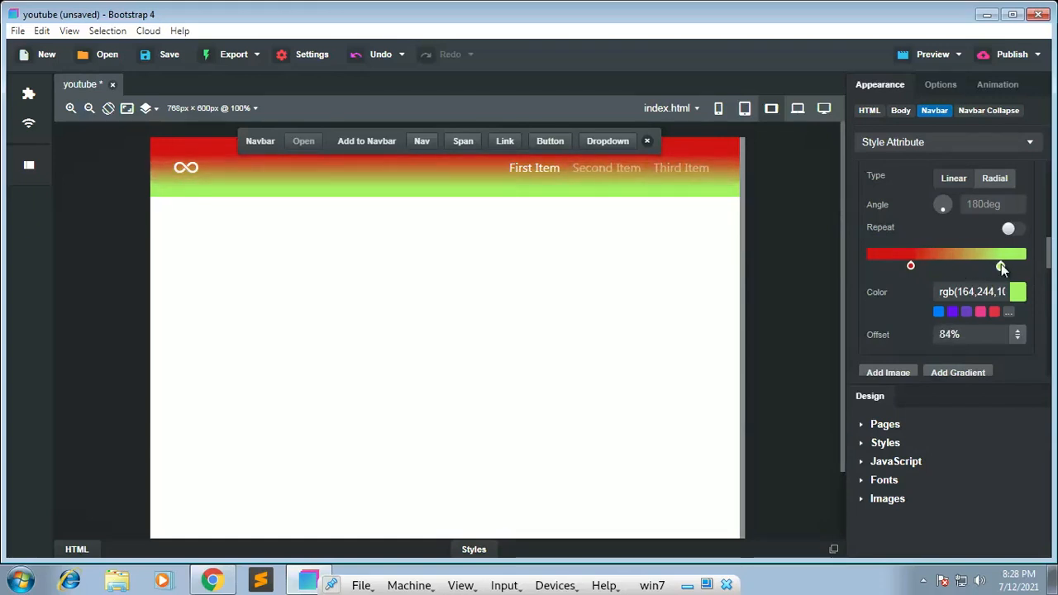
mouse_move(945, 210)
left_mouse_down()
mouse_move(934, 202)
mouse_move(953, 203)
mouse_move(940, 218)
left_mouse_up()
left_click_drag(947, 200, 924, 207)
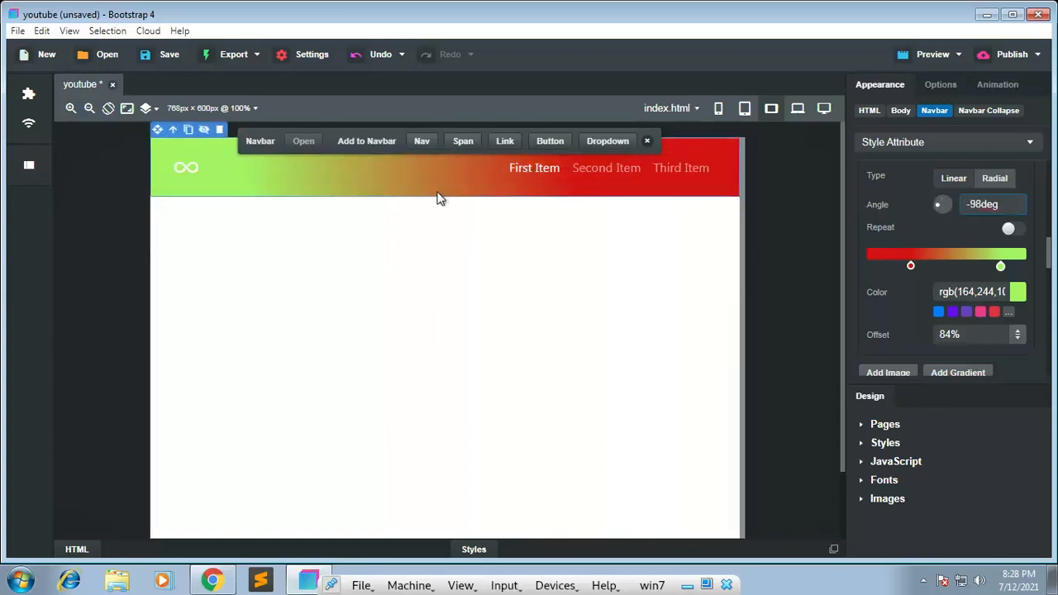
left_click(123, 216)
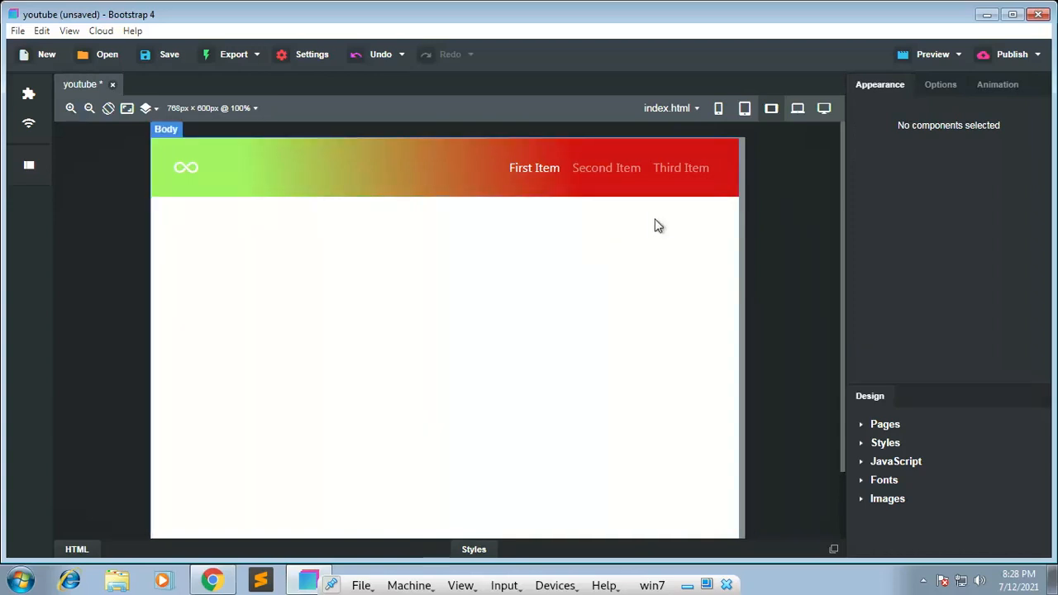
Step: Examine the navbar's own options and its text, decoration, tooltip, responsive display and flexbox settings
left_click(481, 194)
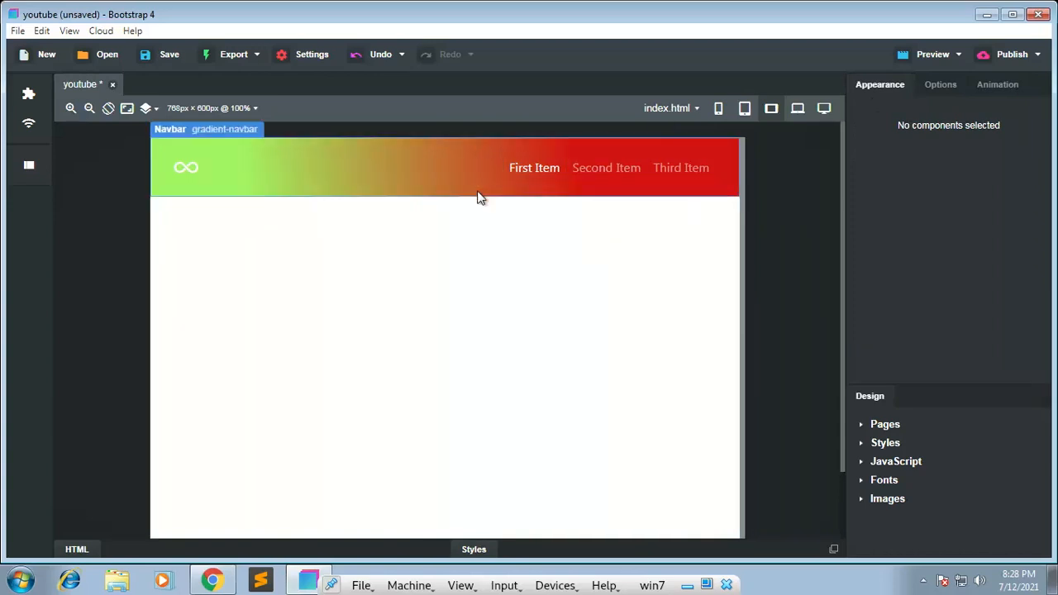
left_click(927, 89)
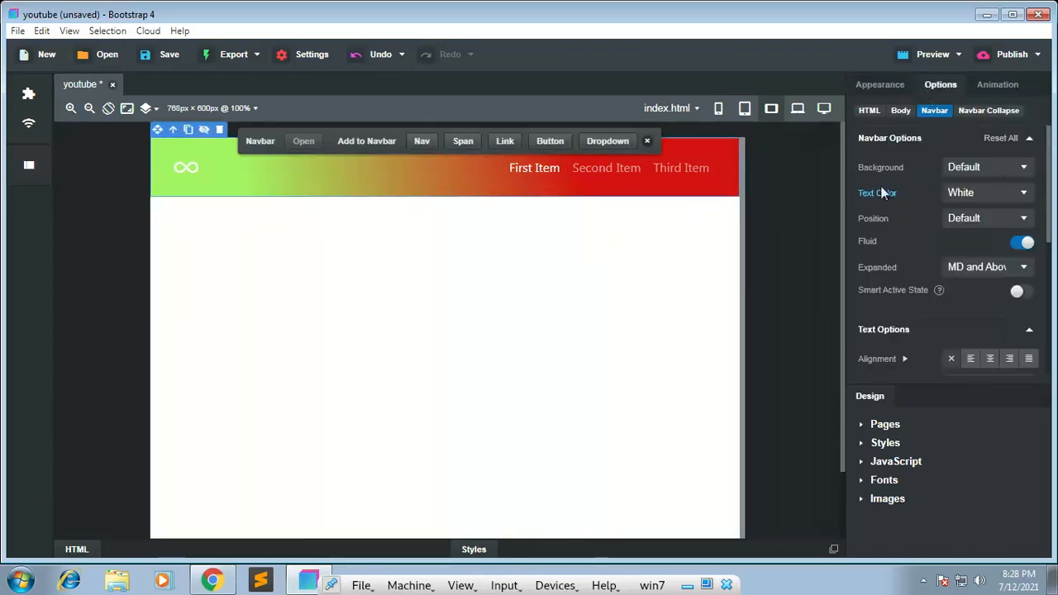
scroll(874, 252, "down", 5)
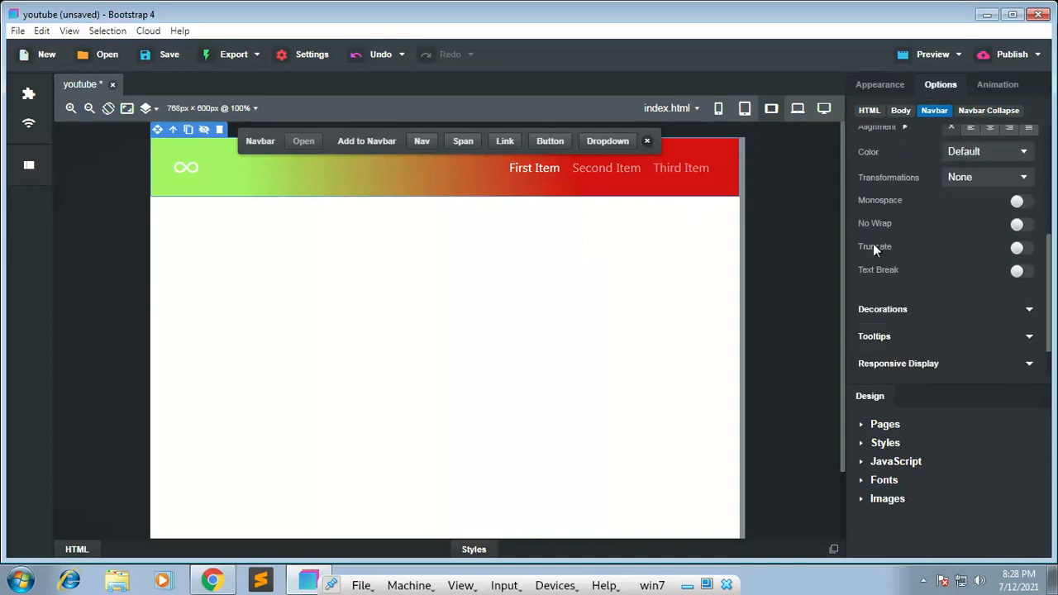
scroll(902, 219, "down", 1)
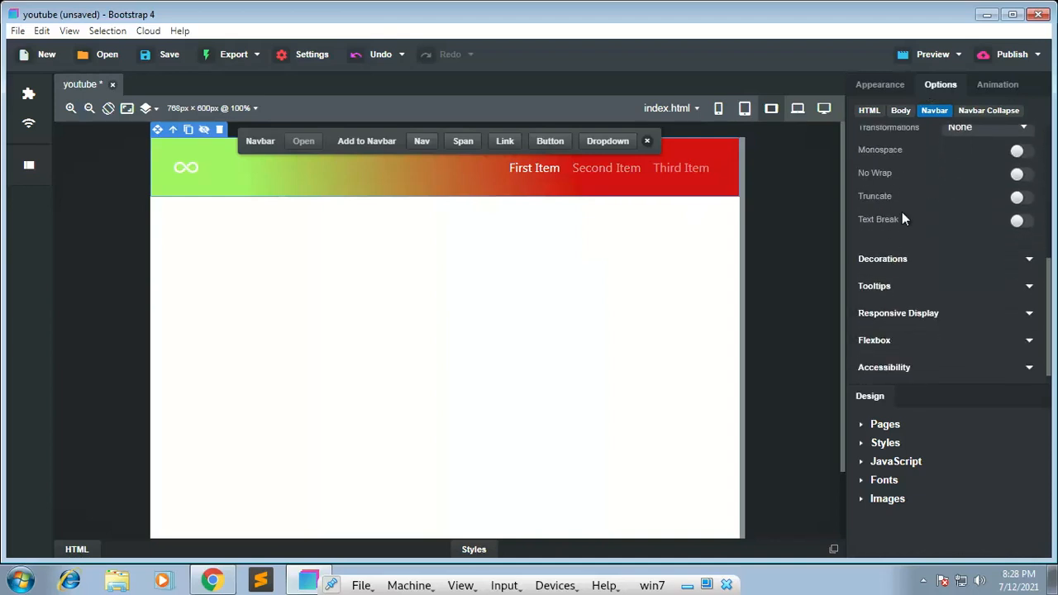
left_click(901, 259)
scroll(918, 273, "down", 2)
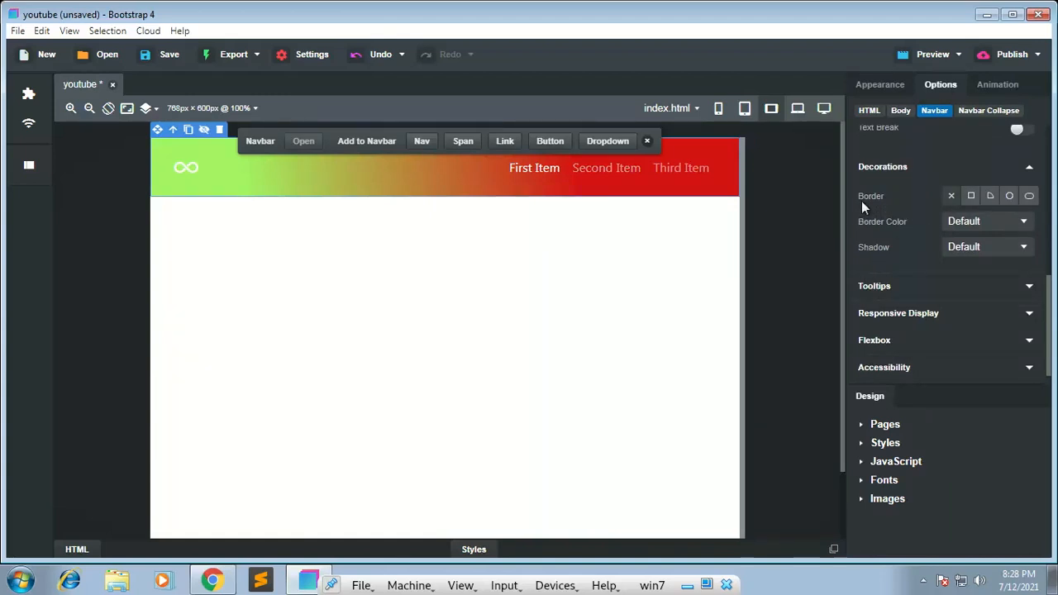
left_click(887, 284)
scroll(886, 277, "down", 1)
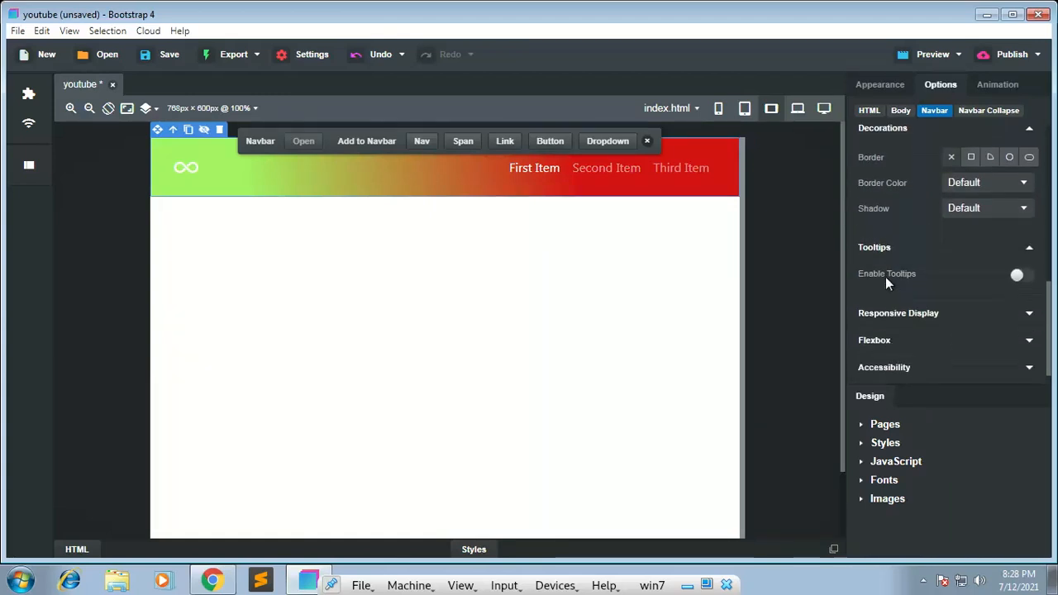
left_click(898, 315)
scroll(897, 315, "down", 1)
left_click(893, 339)
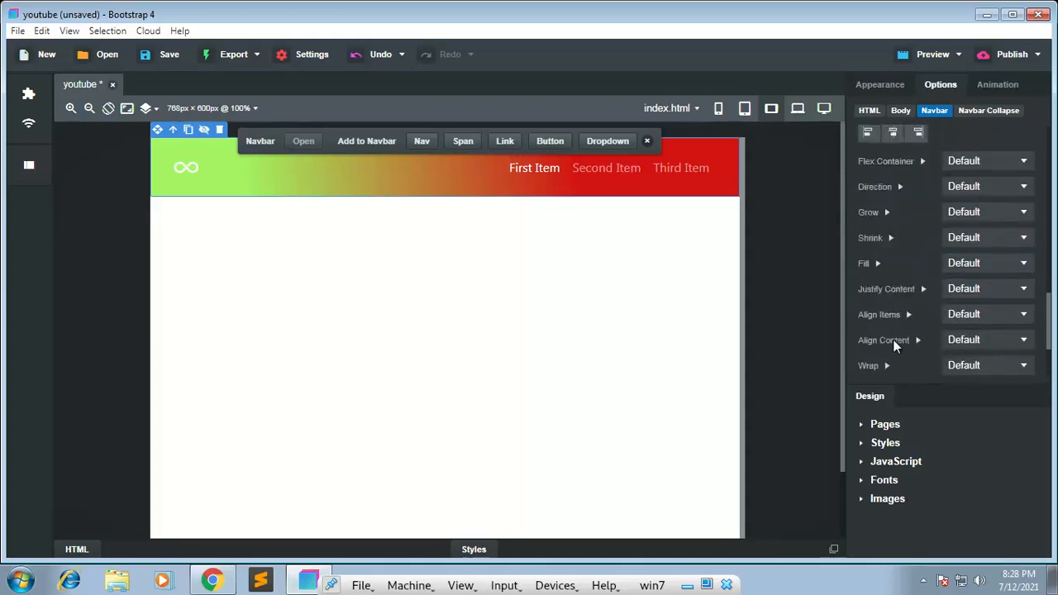
scroll(899, 256, "down", 1)
scroll(897, 257, "up", 3)
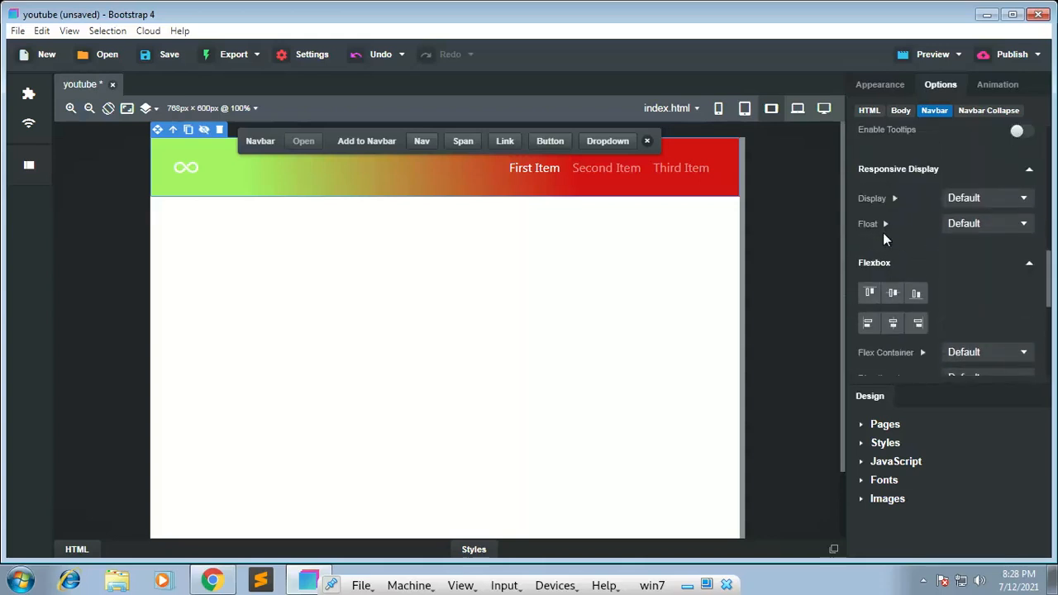
Step: Collapse the navbar's Flexbox, Responsive Display, Tooltips, Decorations and Text Options groups
left_click(885, 263)
left_click(881, 243)
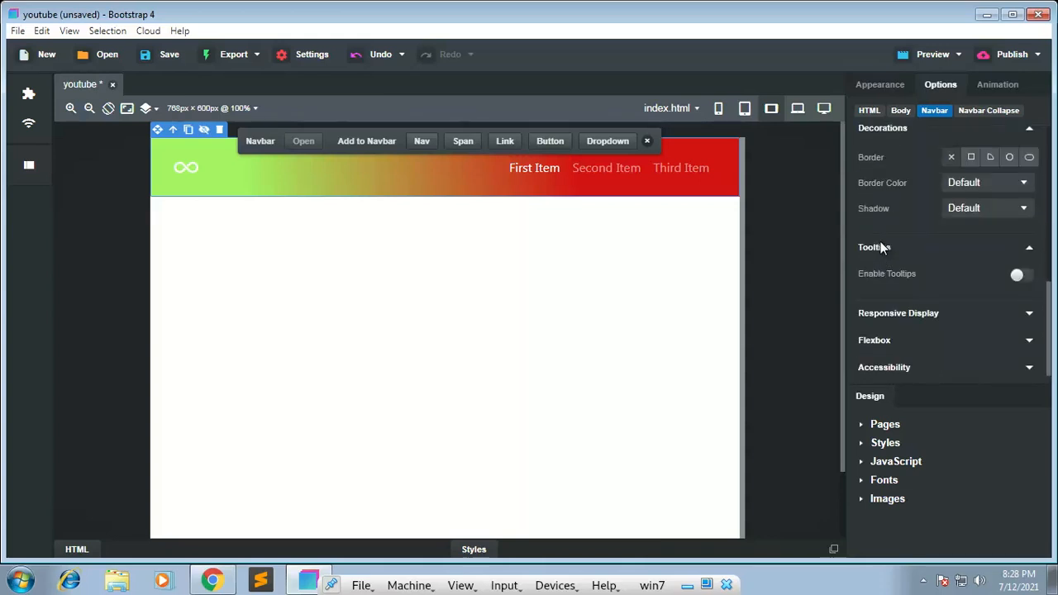
left_click(881, 242)
left_click(887, 167)
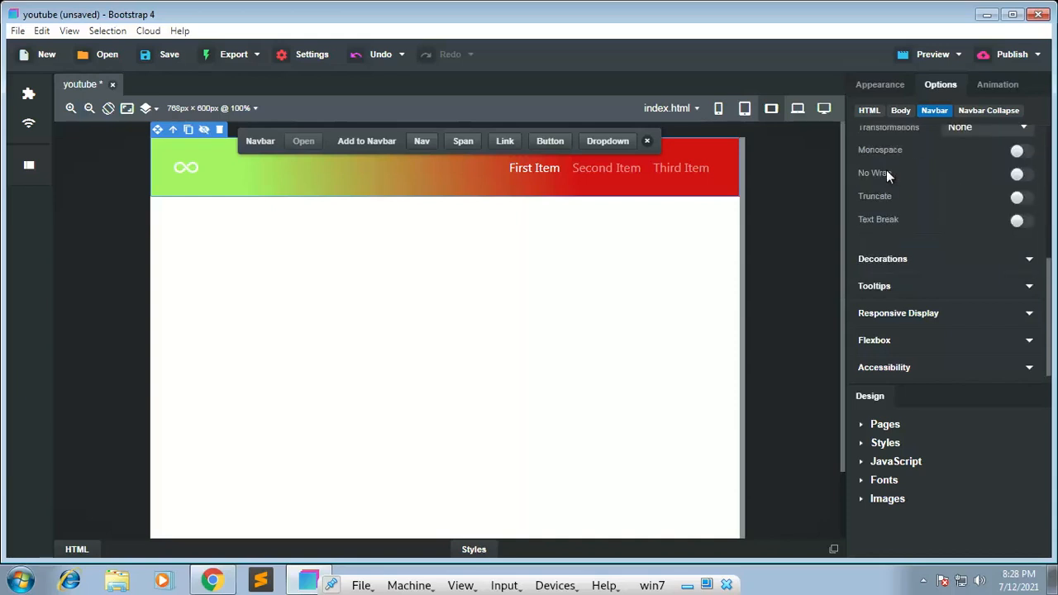
scroll(887, 171, "up", 5)
left_click(900, 332)
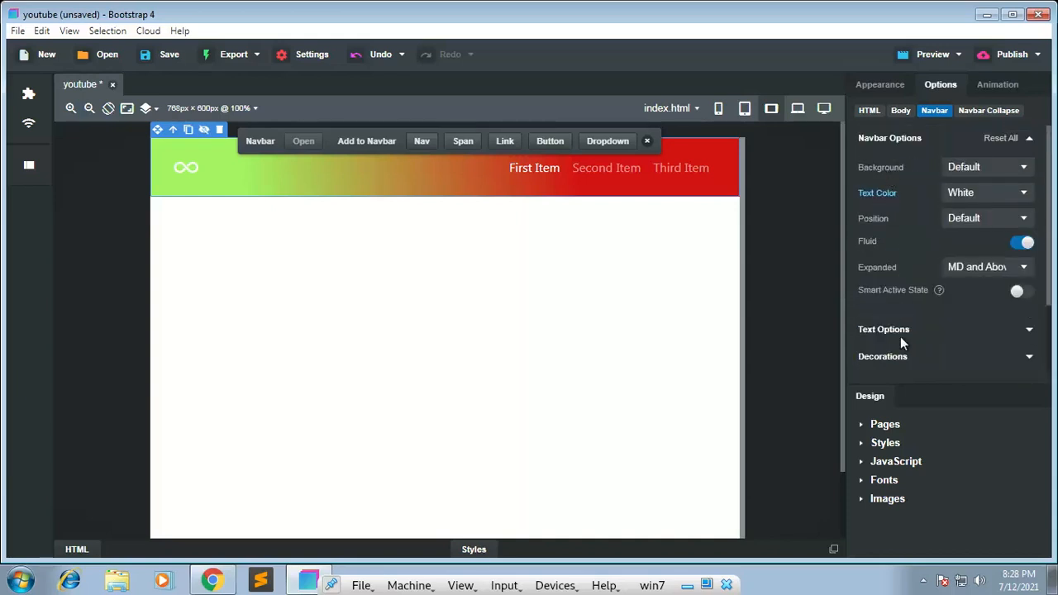
Step: Give the navbar a bounce animation with the Load trigger, after trying the Hover trigger, and play it
left_click(985, 91)
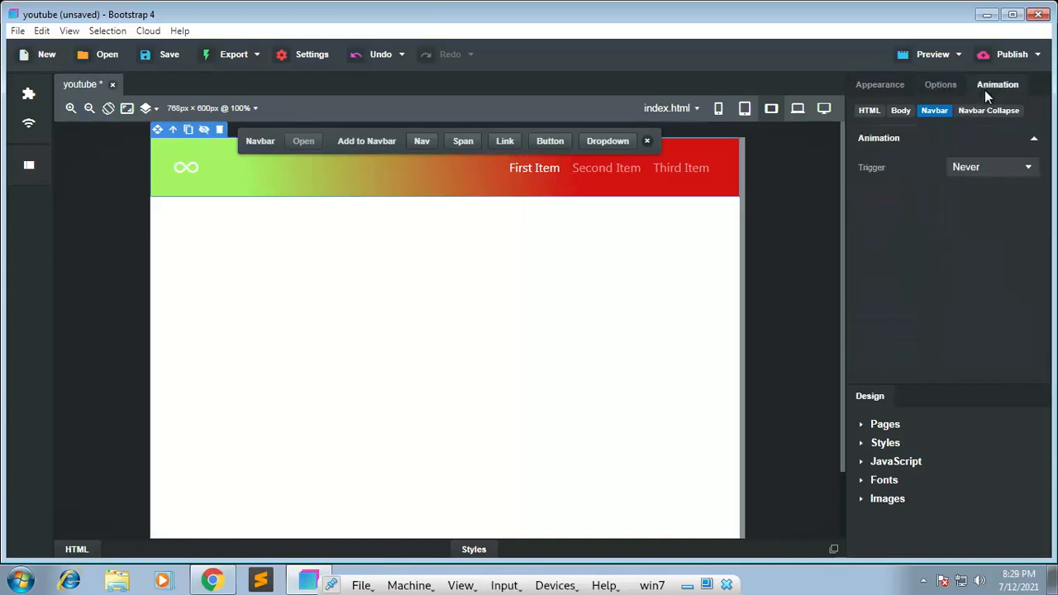
left_click(982, 168)
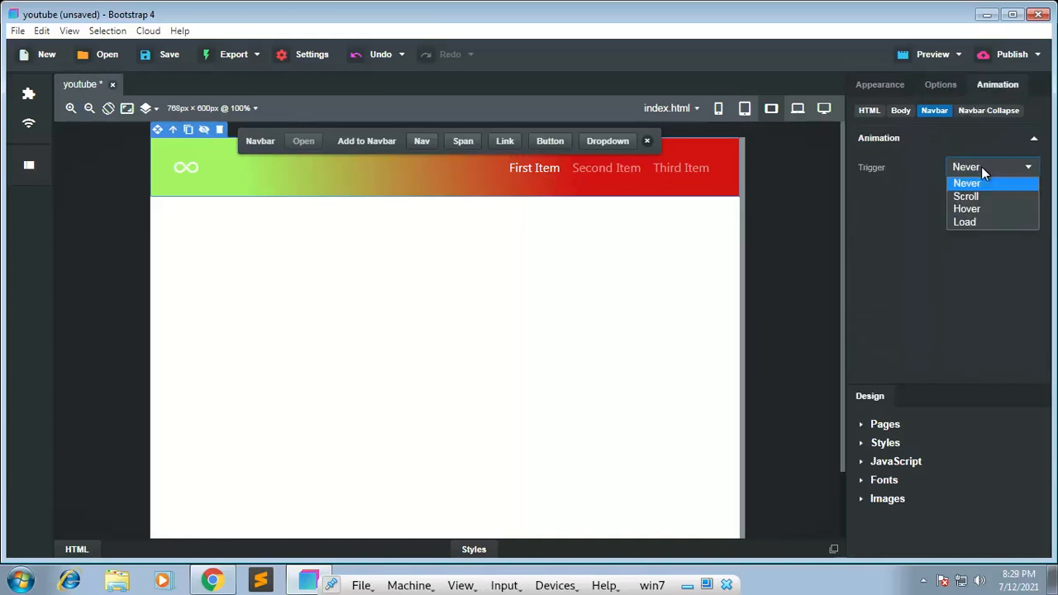
left_click(969, 208)
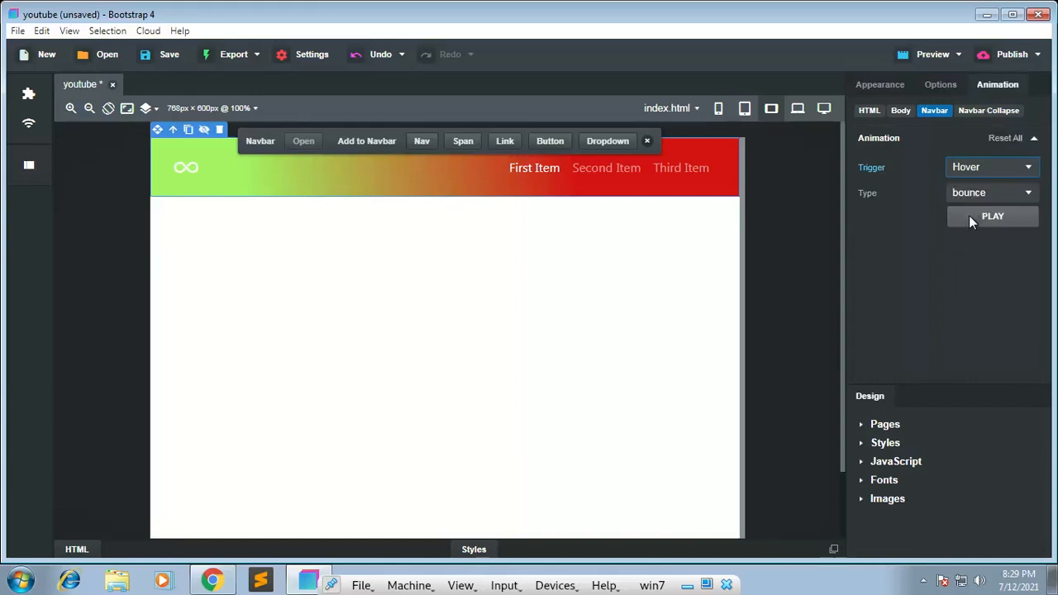
left_click(974, 168)
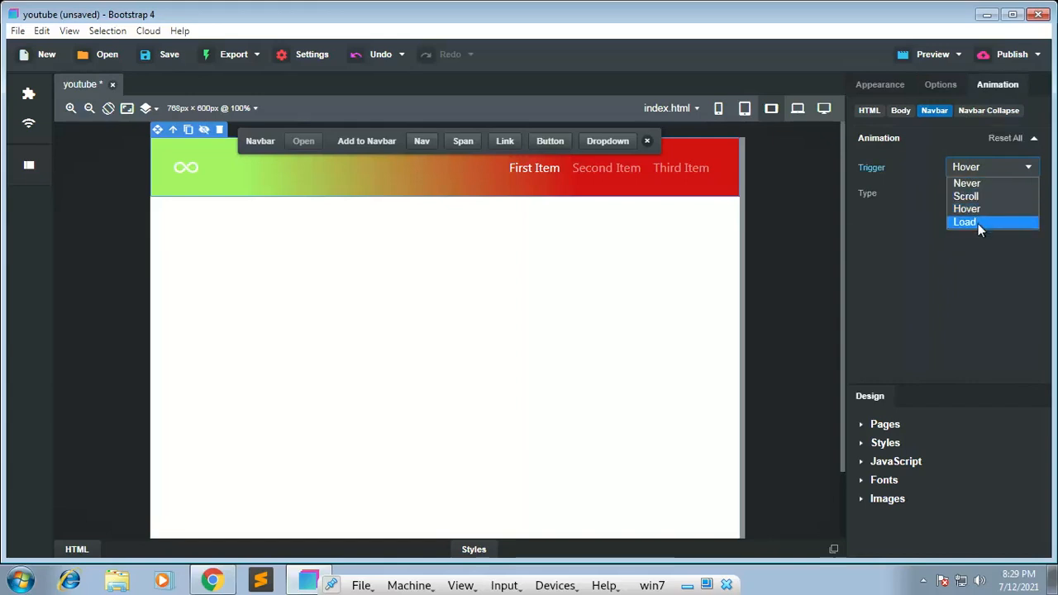
left_click(978, 223)
left_click(971, 190)
left_click(971, 189)
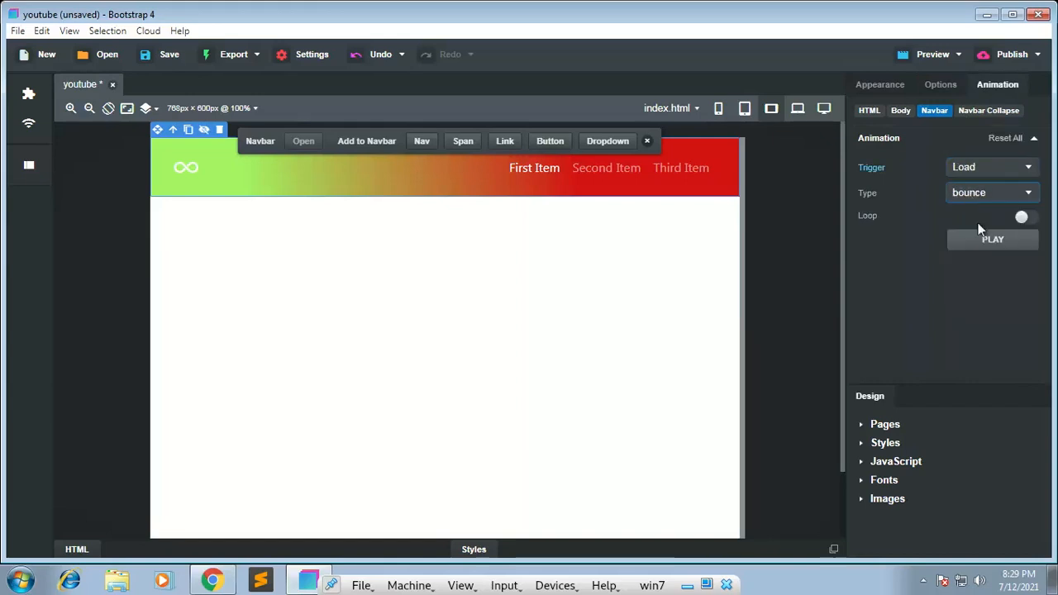
left_click(978, 236)
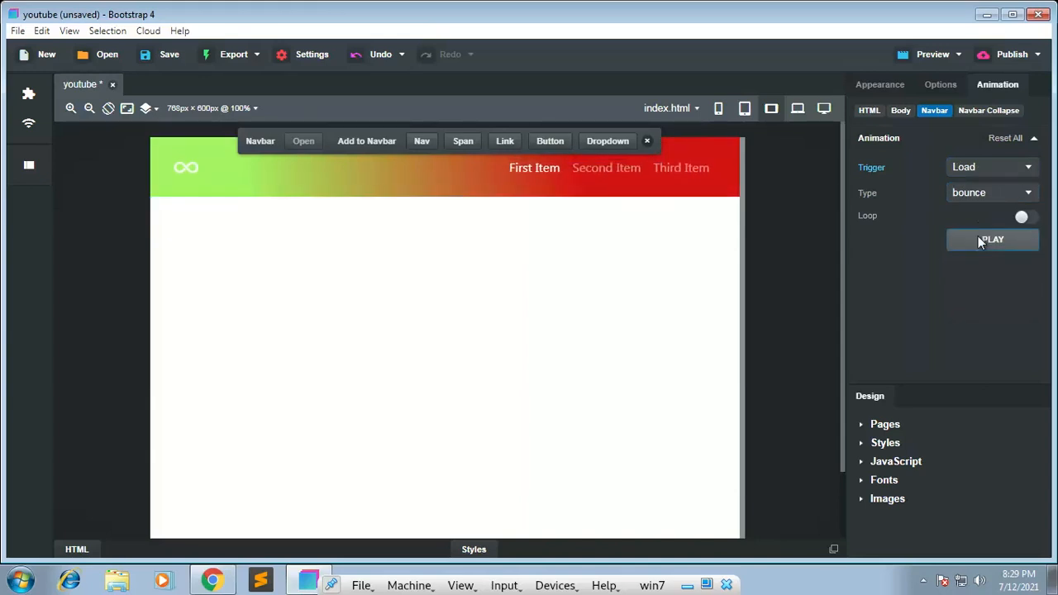
Step: Glance at the website open in Chrome, then return to Bootstrap Studio and enable and save the live preview on port 8000
left_click(213, 582)
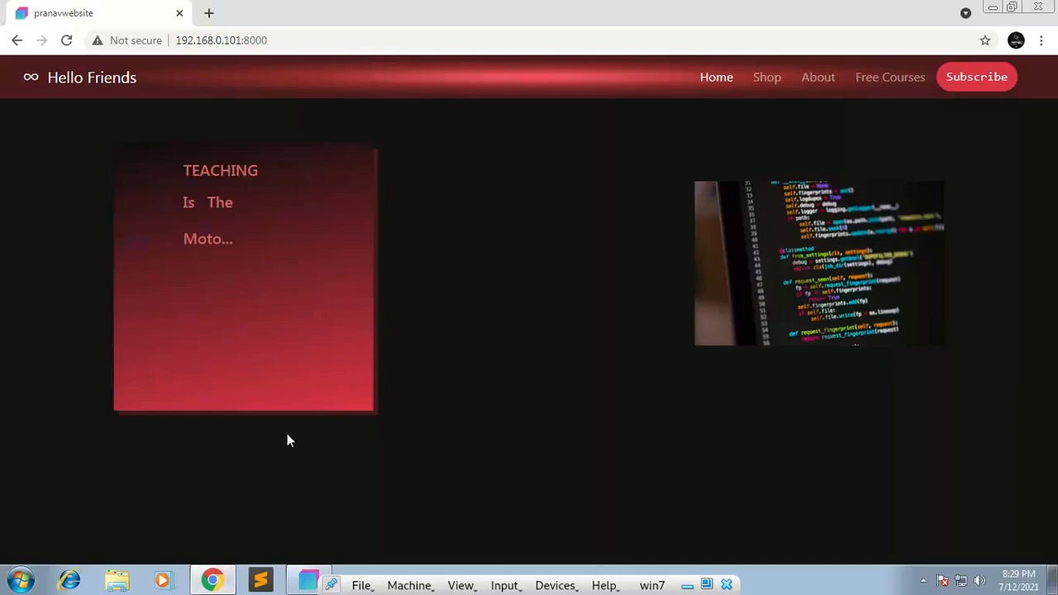
left_click(308, 582)
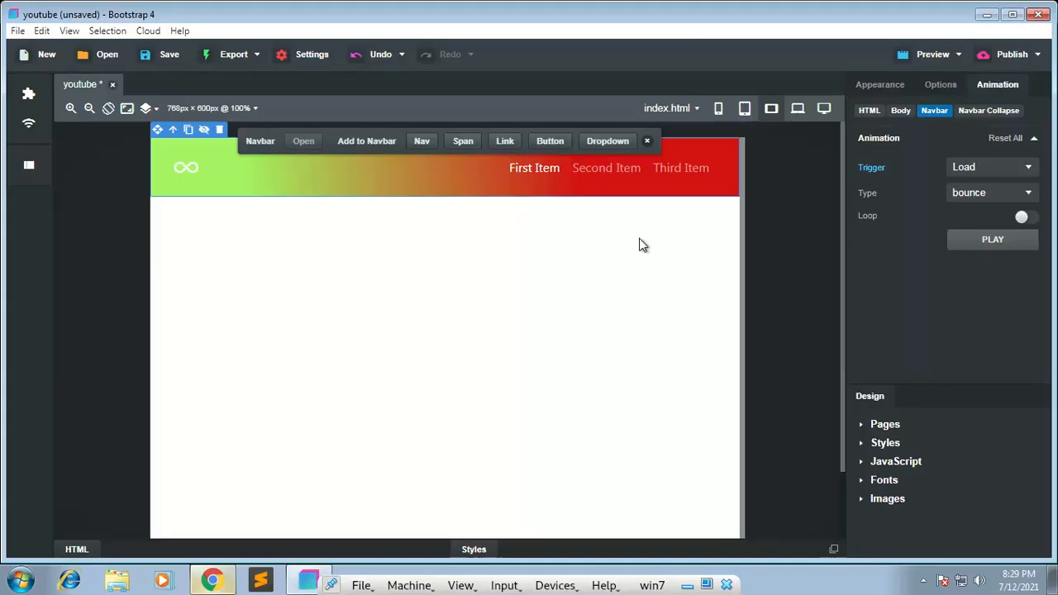
left_click(942, 57)
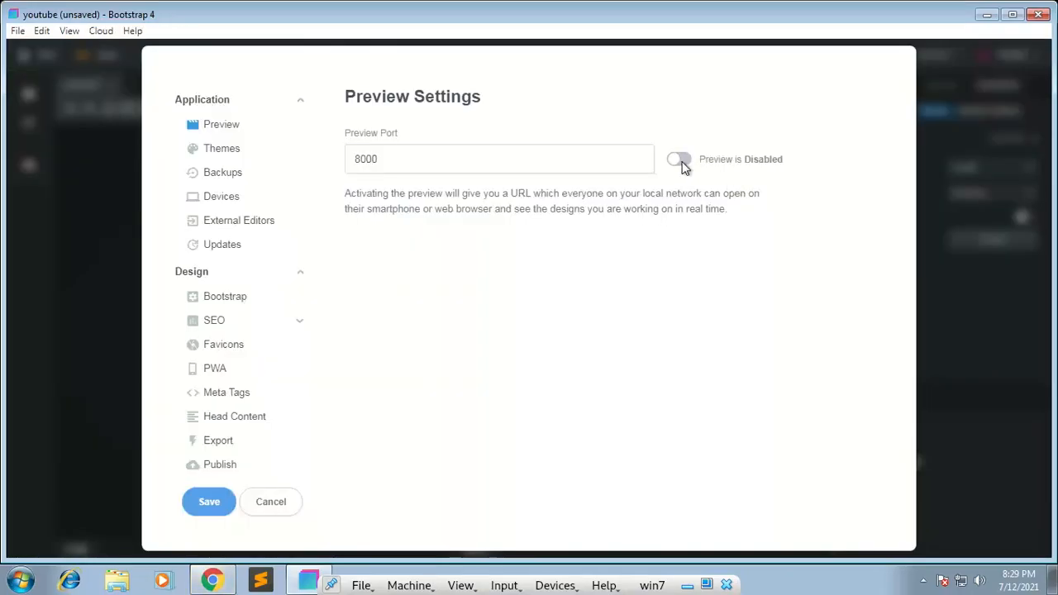
left_click(680, 161)
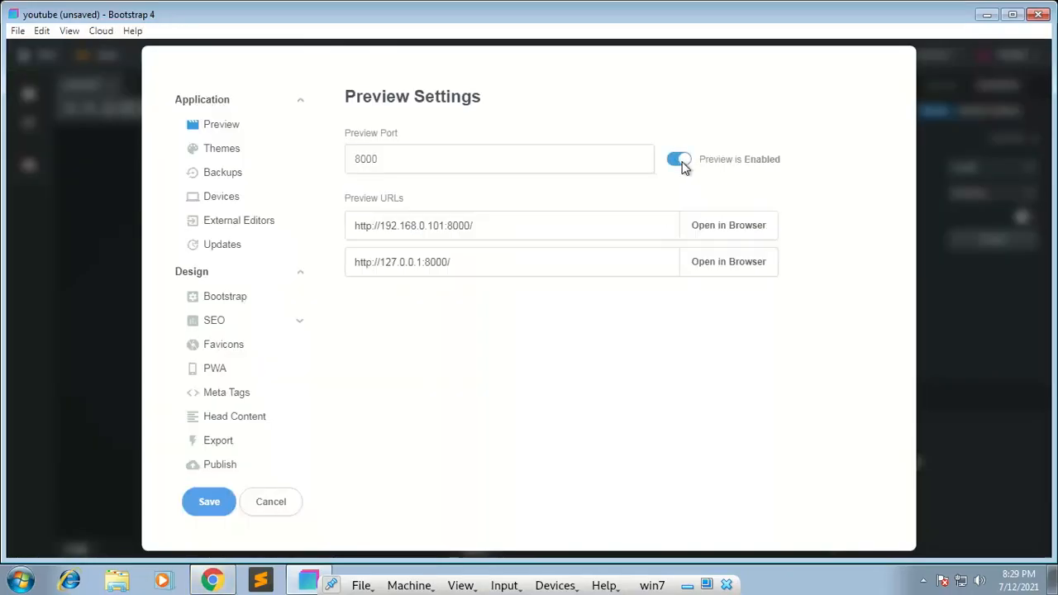
left_click(219, 502)
Step: Switch to Chrome and load the design preview at 192.168.0.101:8000 twice to watch the navbar's load animation
left_click(214, 581)
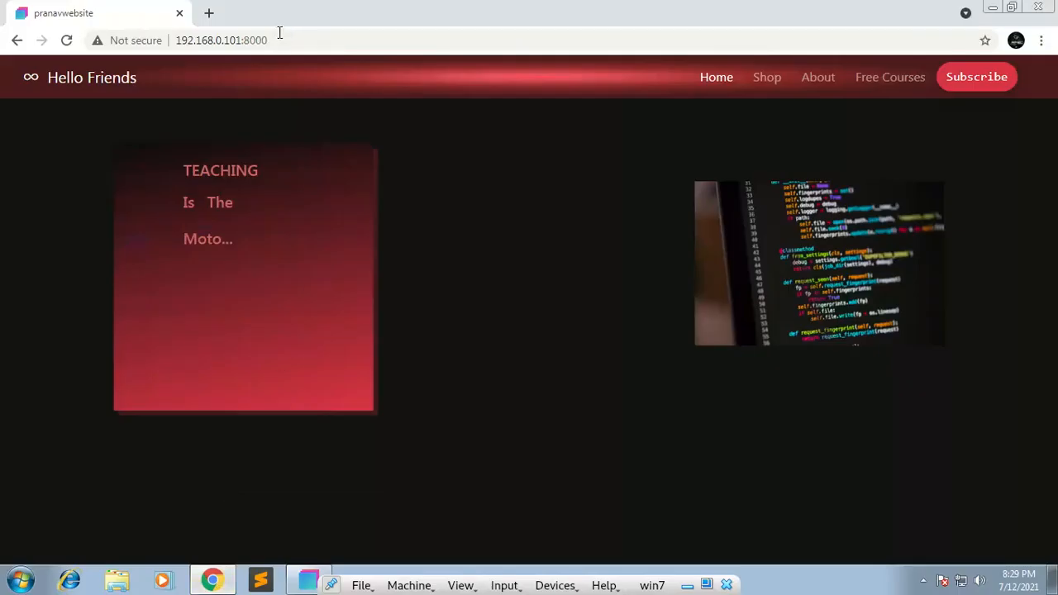
left_click(280, 39)
key("Return")
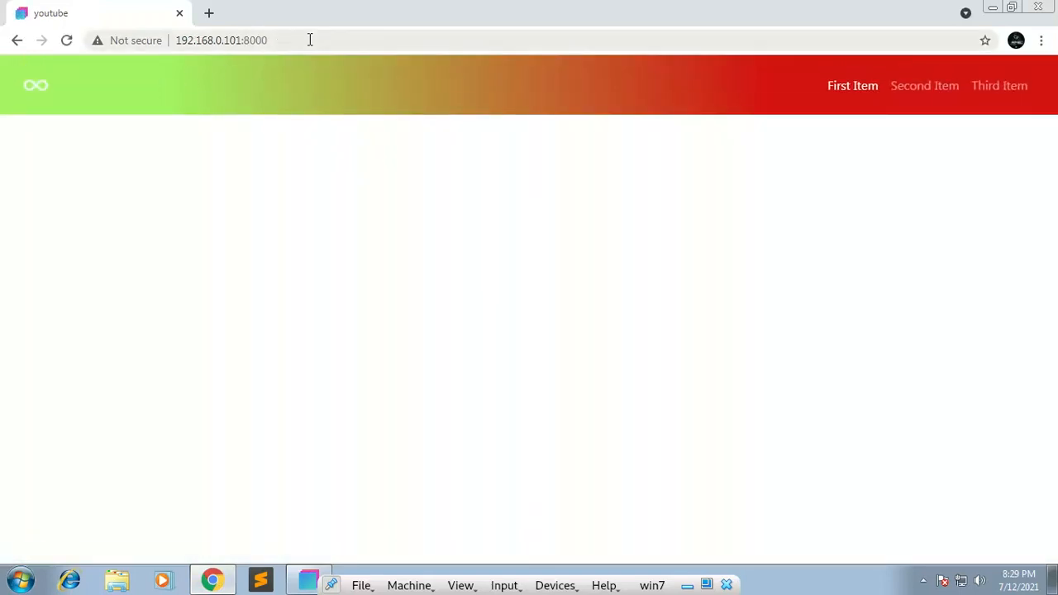
left_click(310, 39)
key("Return")
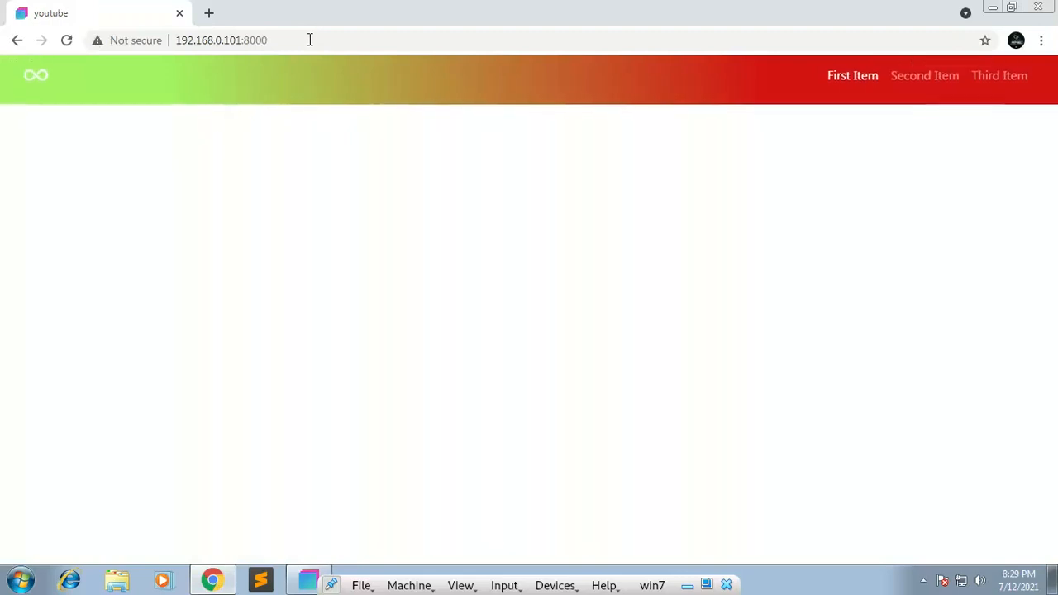
Step: Return to Bootstrap Studio and change the navbar's animation type to flash
left_click(307, 580)
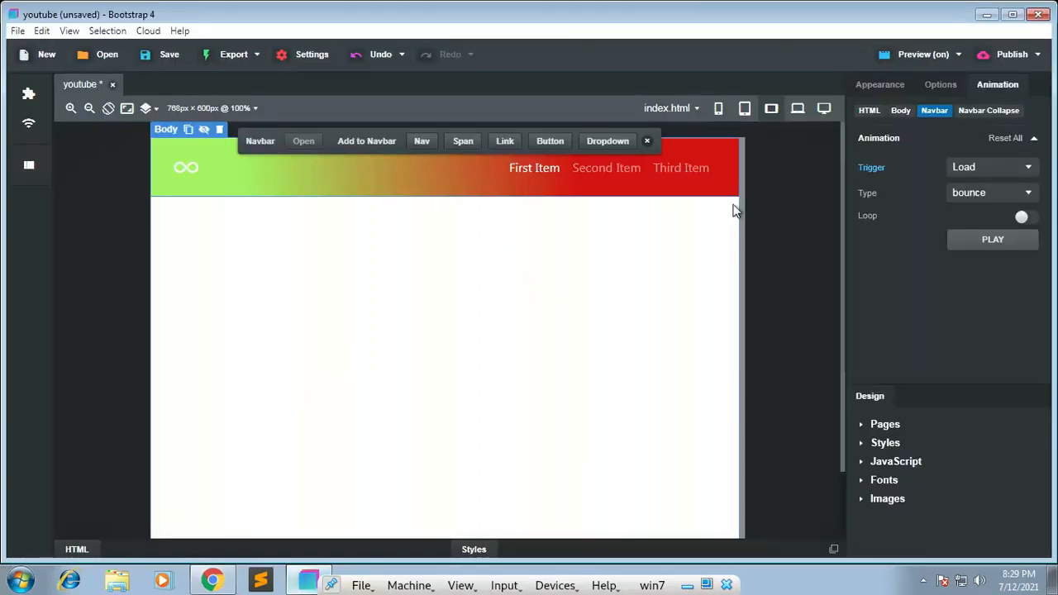
left_click(970, 192)
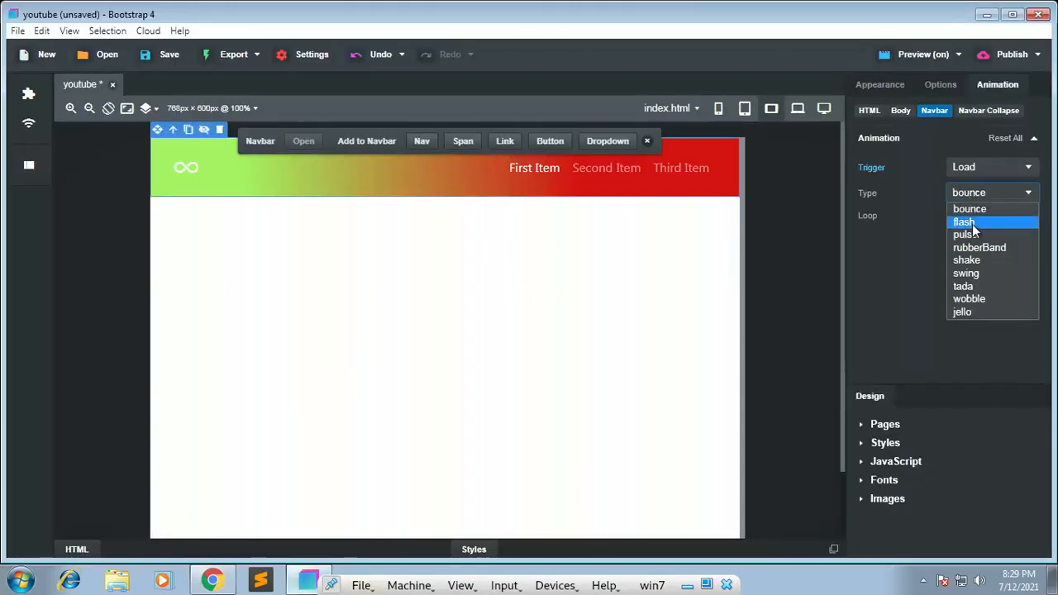
left_click(973, 225)
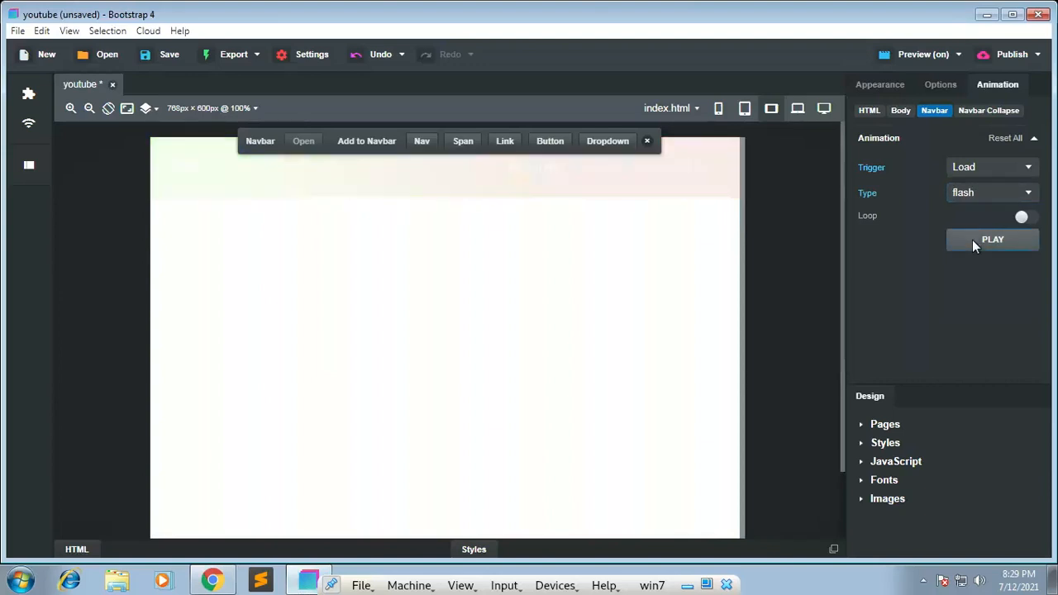
Step: Try the pulse, rubberBand and shake animation types on the navbar and play the shake animation
left_click(977, 196)
left_click(983, 235)
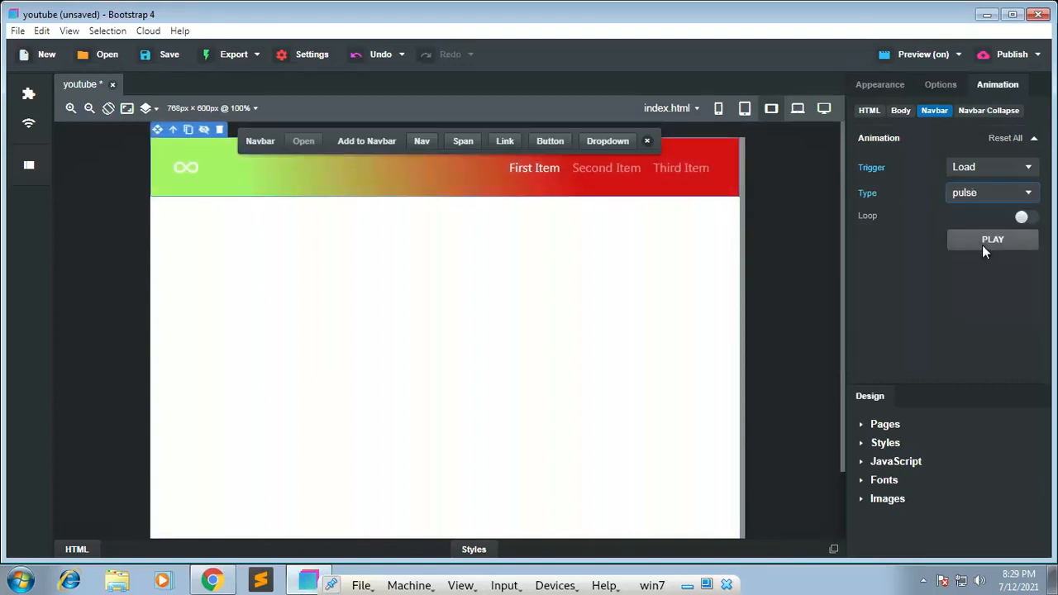
left_click(980, 197)
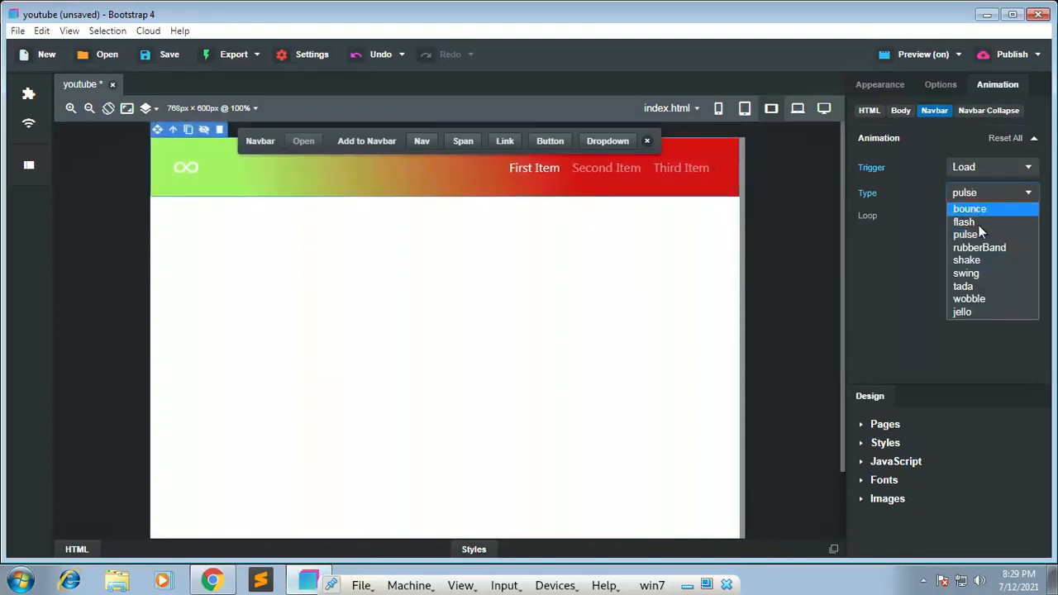
left_click(978, 247)
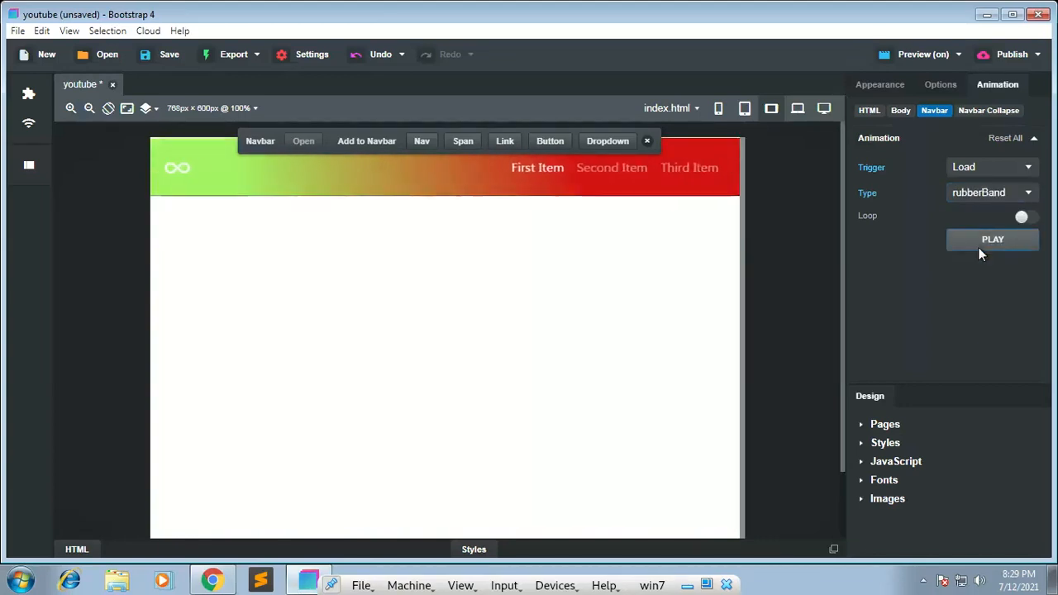
left_click(979, 196)
left_click(979, 257)
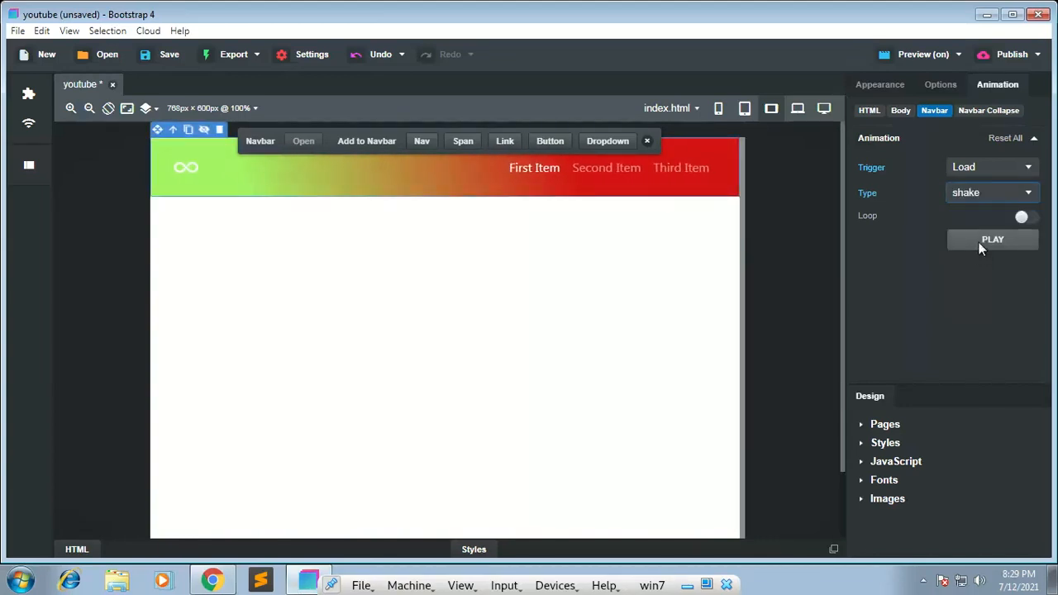
left_click(979, 241)
Step: Try the tada and jello animation types on the navbar and play the jello animation
left_click(977, 196)
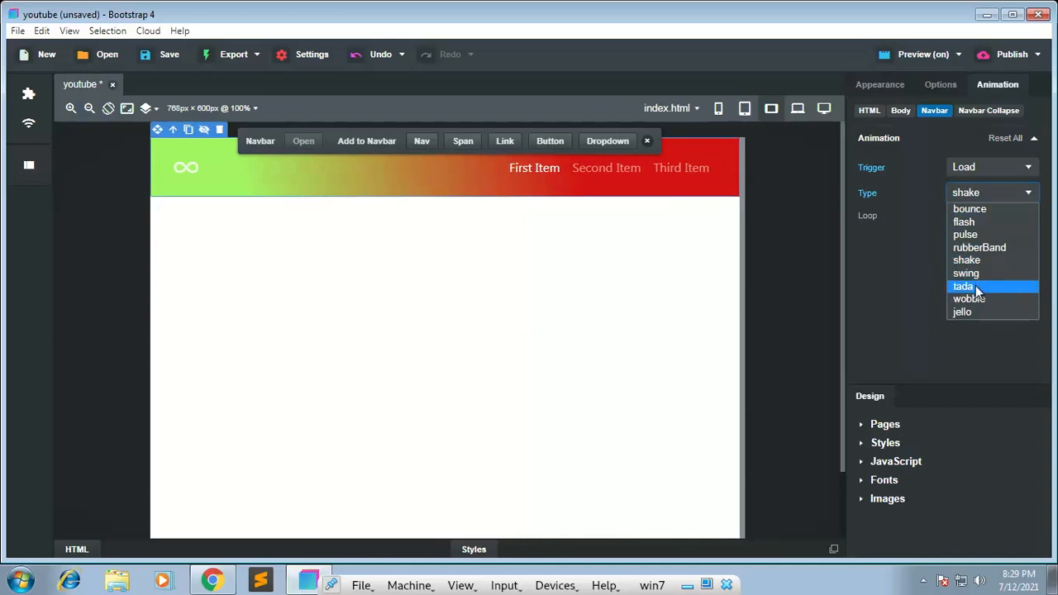
left_click(975, 286)
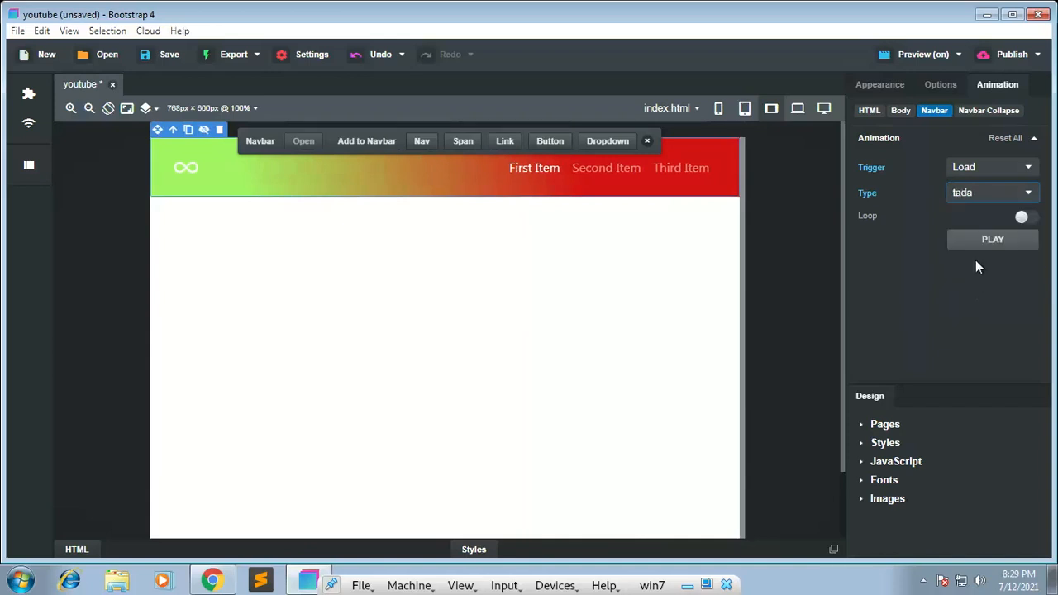
left_click(972, 191)
left_click(975, 311)
left_click(974, 238)
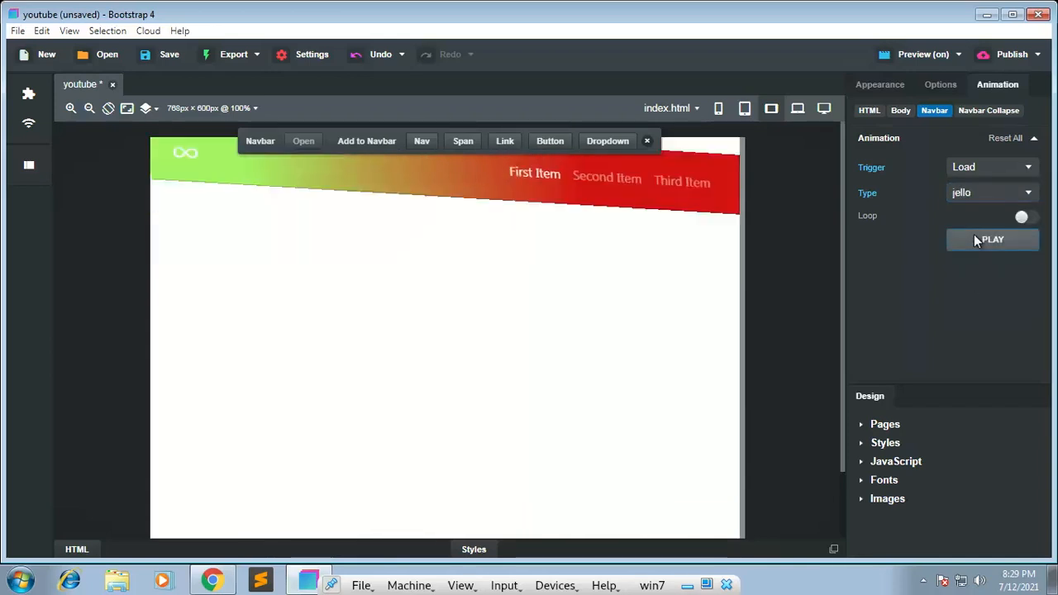
Step: Turn on looping for the navbar's jello animation and watch it in the Chrome preview before returning to Bootstrap Studio
left_click(1026, 218)
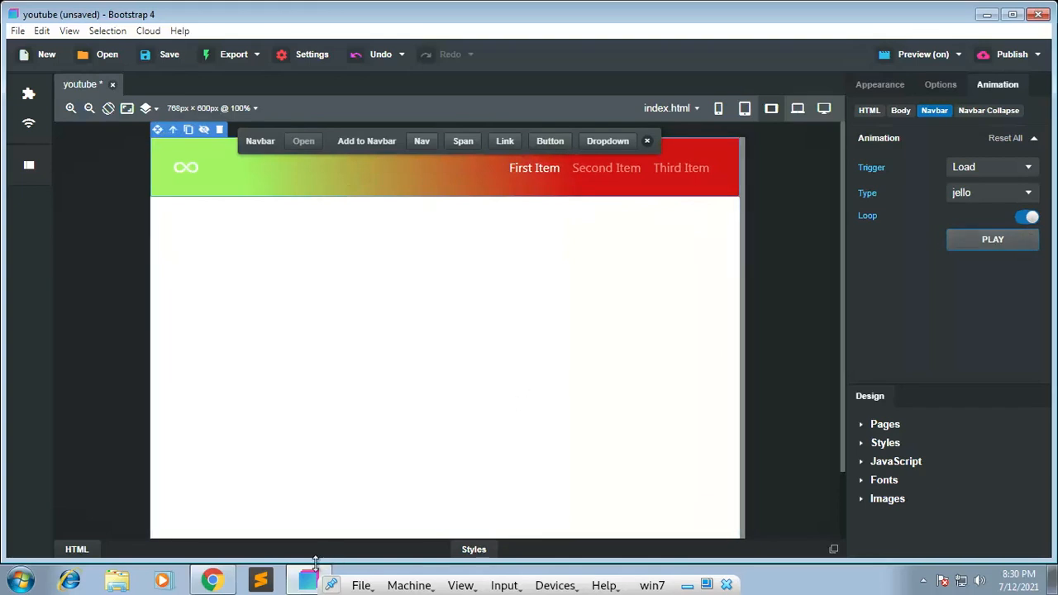
left_click(212, 581)
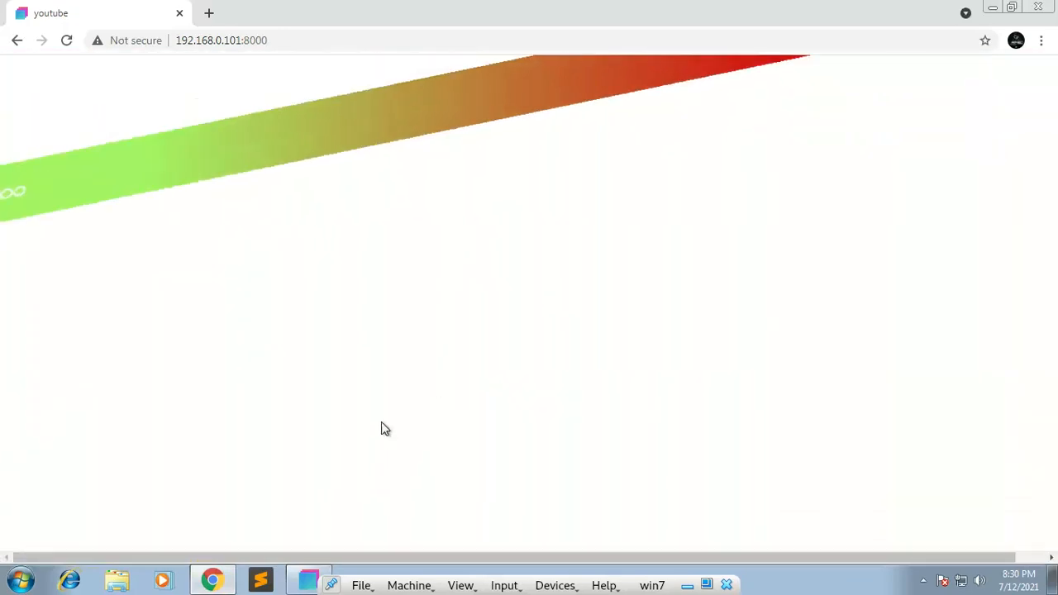
left_click(306, 579)
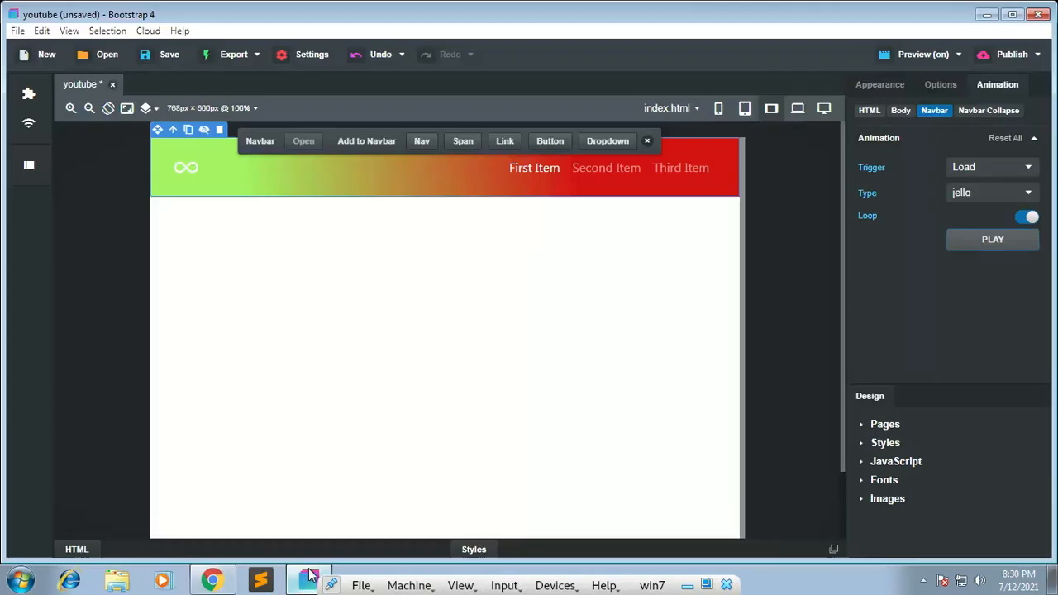
Step: Turn off looping and reset all of the navbar's animation settings, returning to its appearance settings
left_click(1022, 217)
left_click(1009, 138)
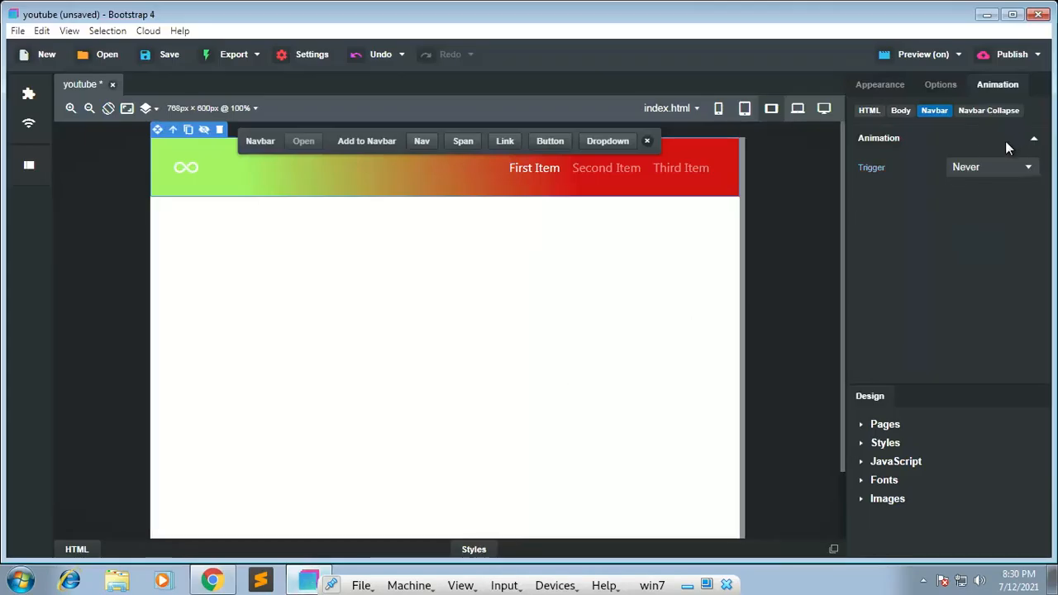
left_click(940, 86)
left_click(881, 86)
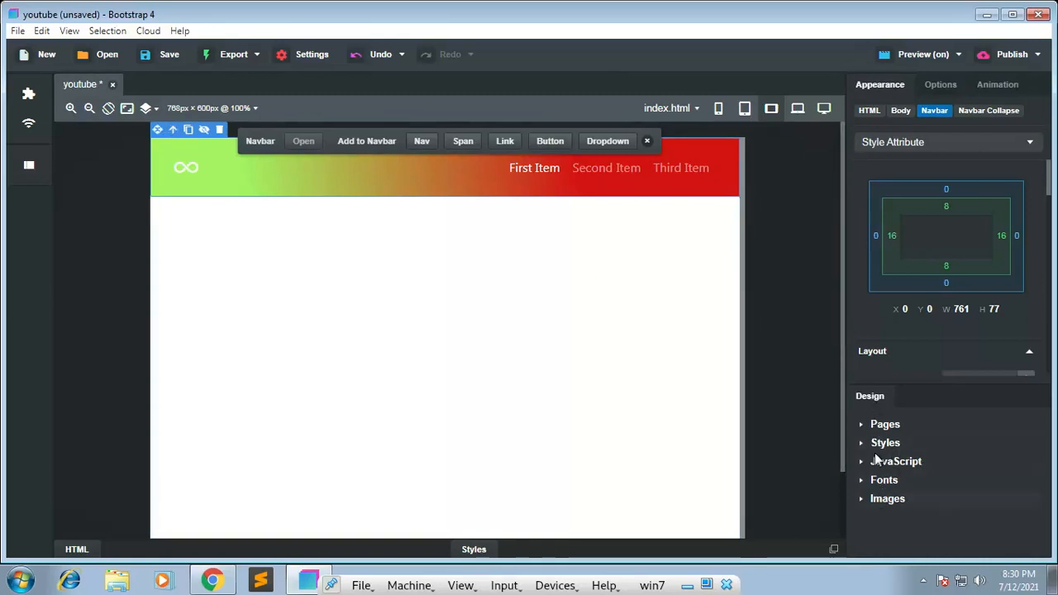
Step: Look through the design's Pages, Styles, Fonts and Images groups and minimize Bootstrap Studio to show the Chrome preview
left_click(860, 424)
left_click(862, 424)
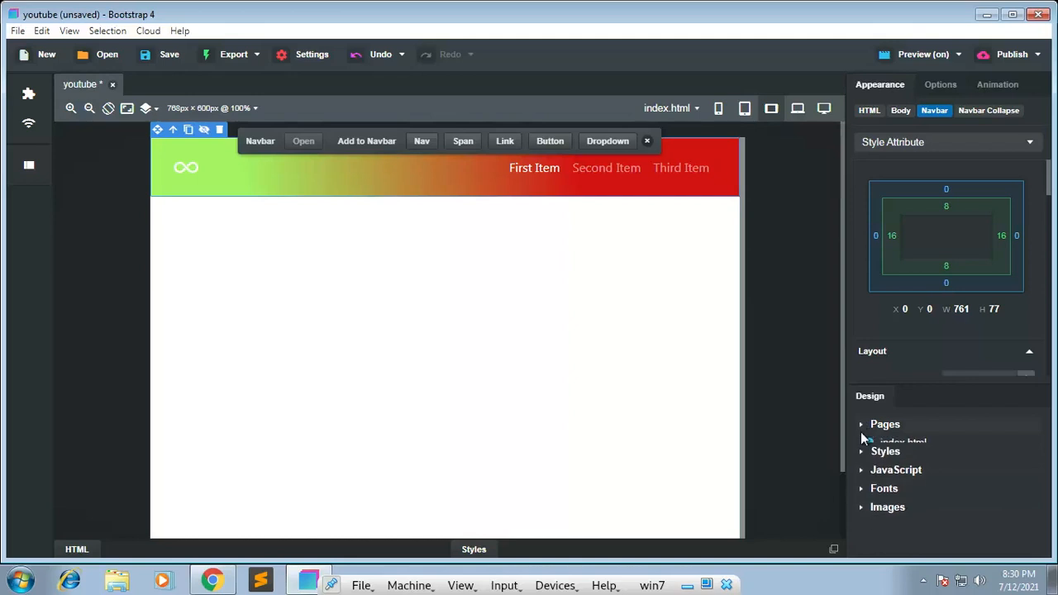
left_click(861, 444)
left_click(860, 444)
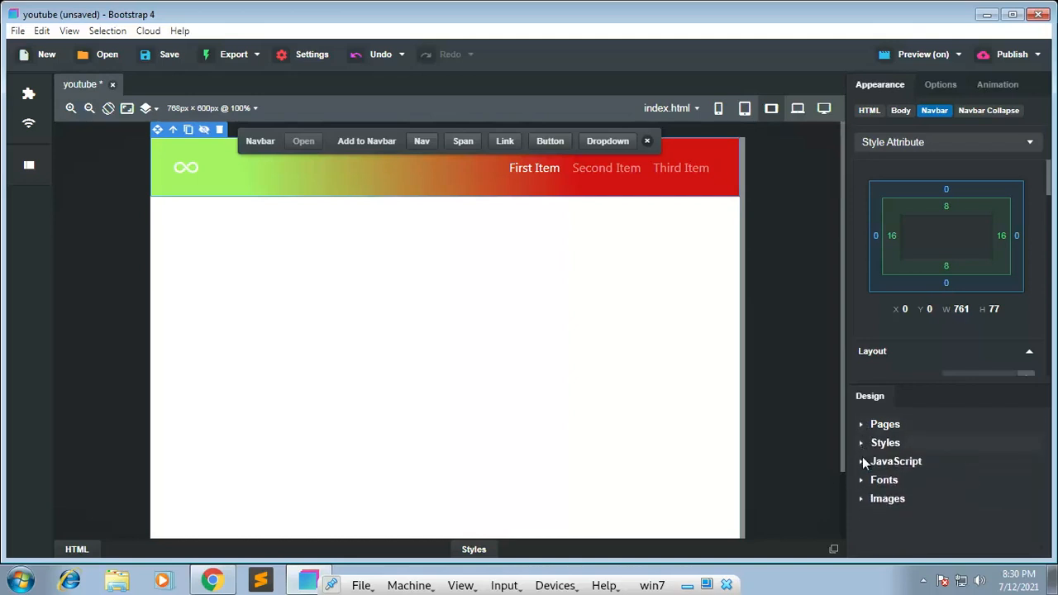
left_click(863, 499)
left_click(866, 484)
left_click(986, 14)
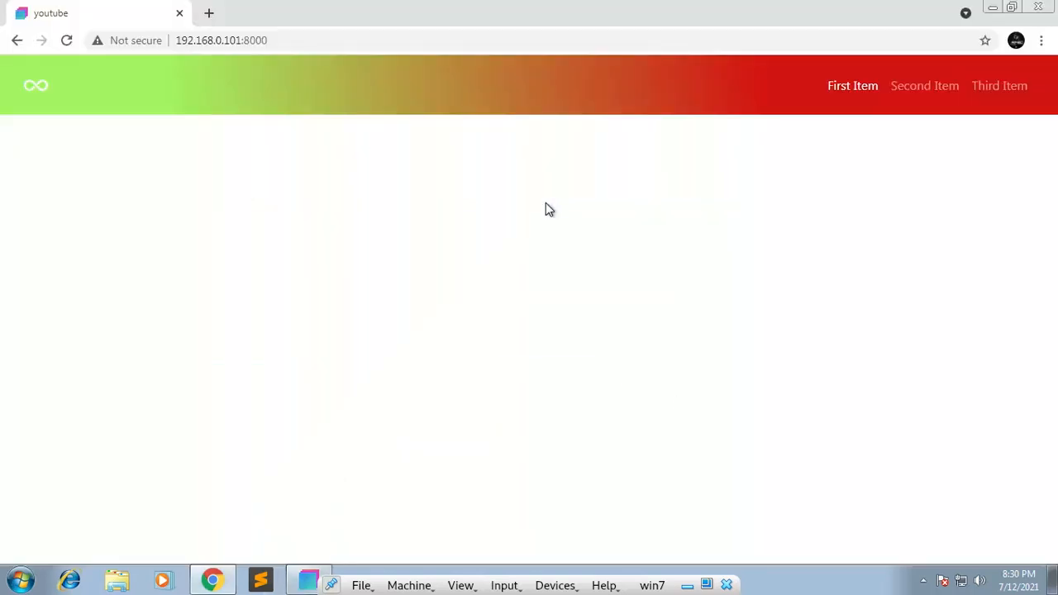
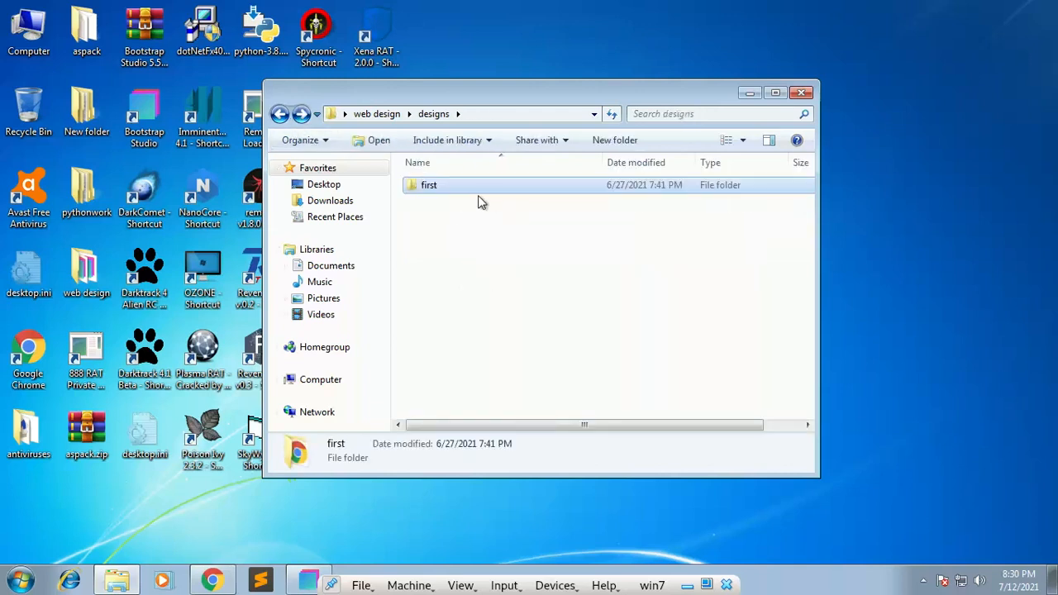
Step: Look inside the exported first design's assets folder and open the design's index.html in Chrome
double_click(480, 192)
left_click(471, 185)
double_click(471, 184)
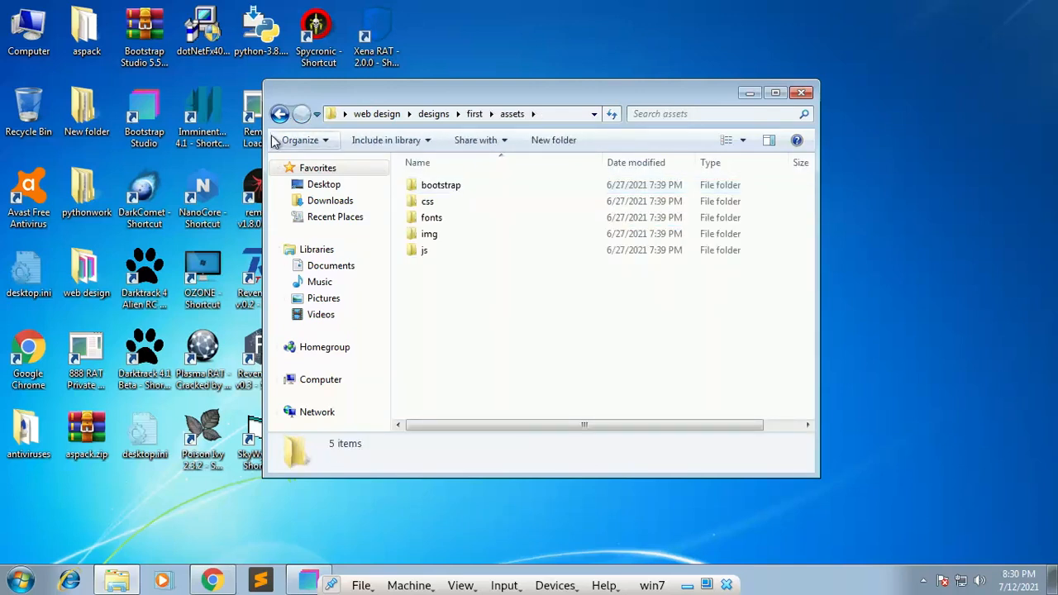
left_click(281, 116)
double_click(440, 204)
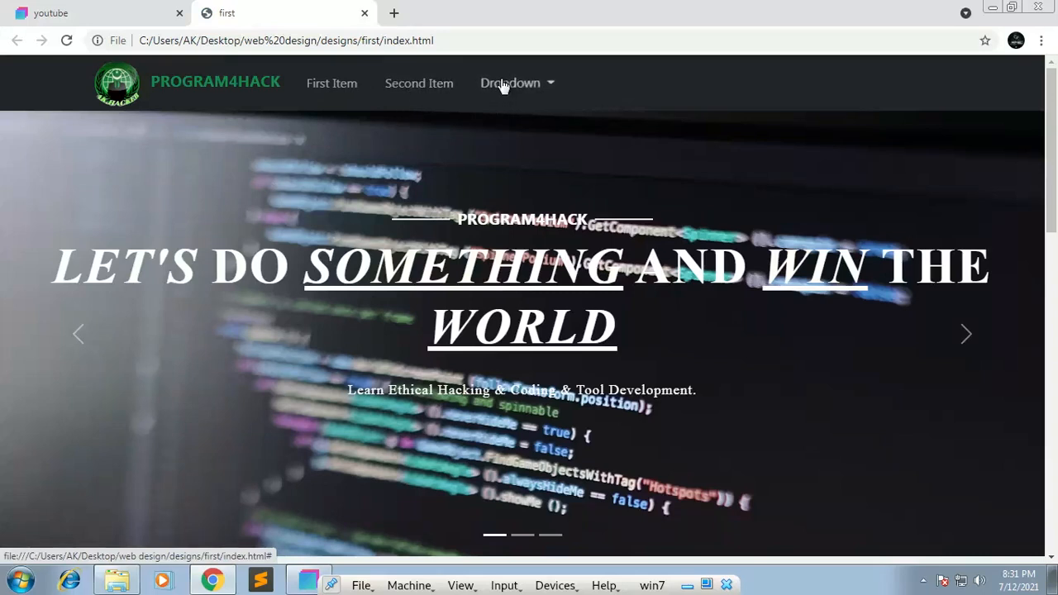
Step: Reload the first page to replay its navbar animation and step backward through the header carousel's slides
left_click(474, 46)
key("Return")
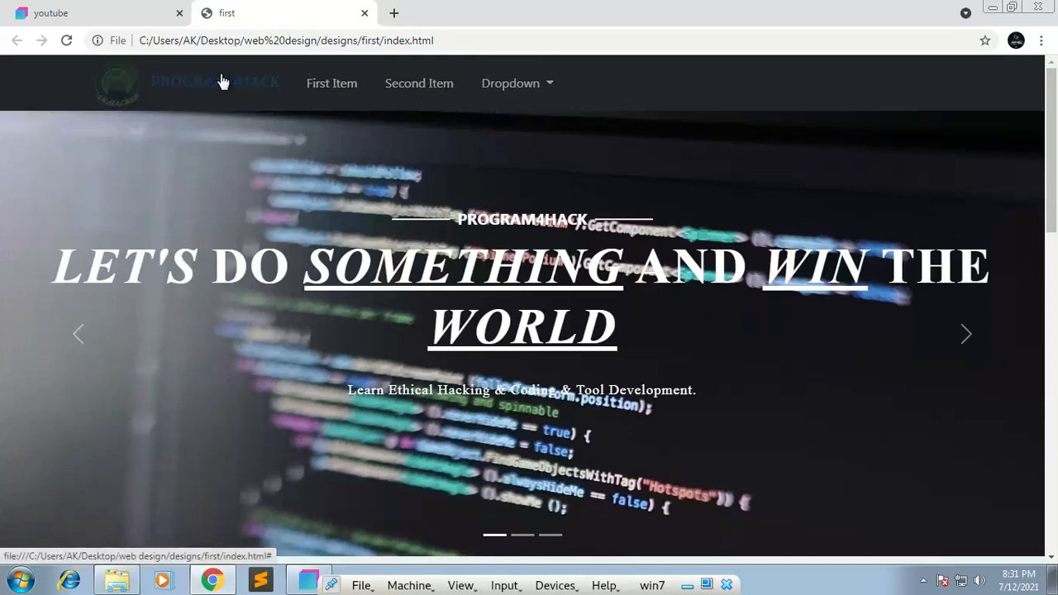
scroll(198, 175, "down", 2)
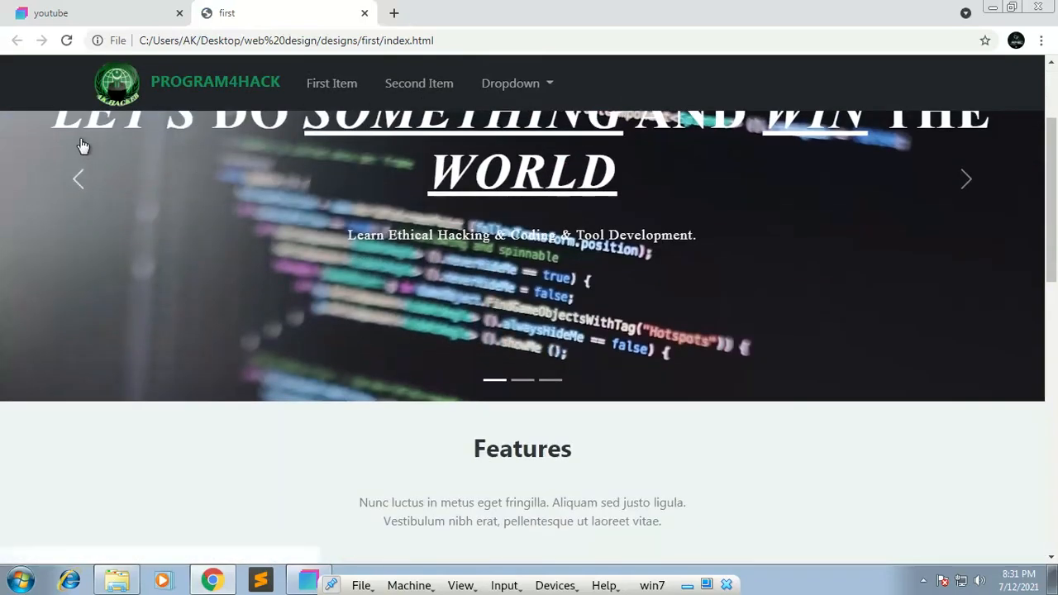
left_click(92, 201)
scroll(89, 215, "up", 2)
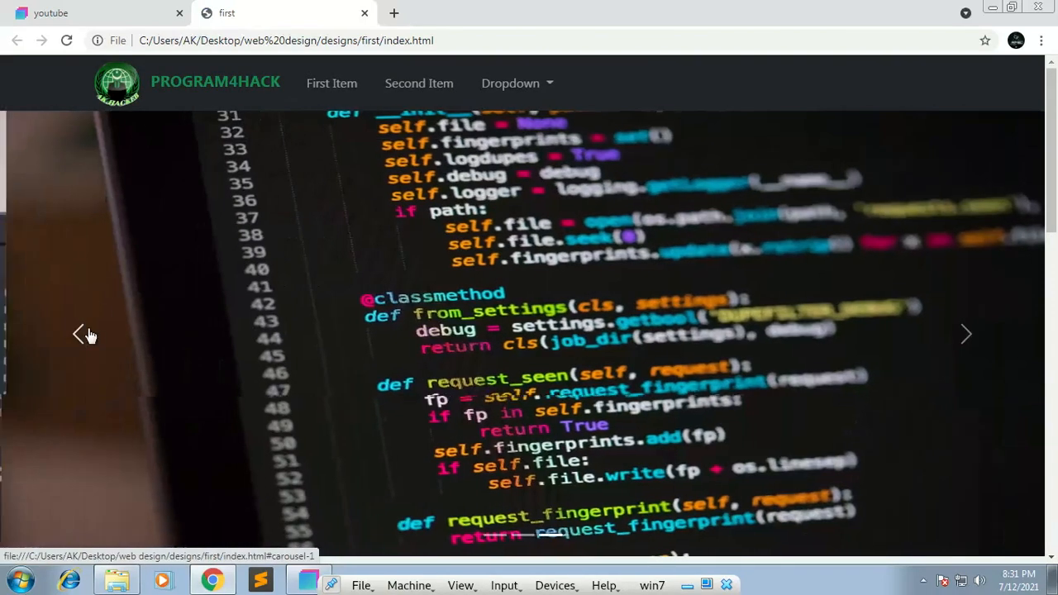
left_click(81, 335)
left_click(77, 347)
Step: Look through the Features section of the first page and close its tab to return to the youtube preview
scroll(77, 345, "down", 6)
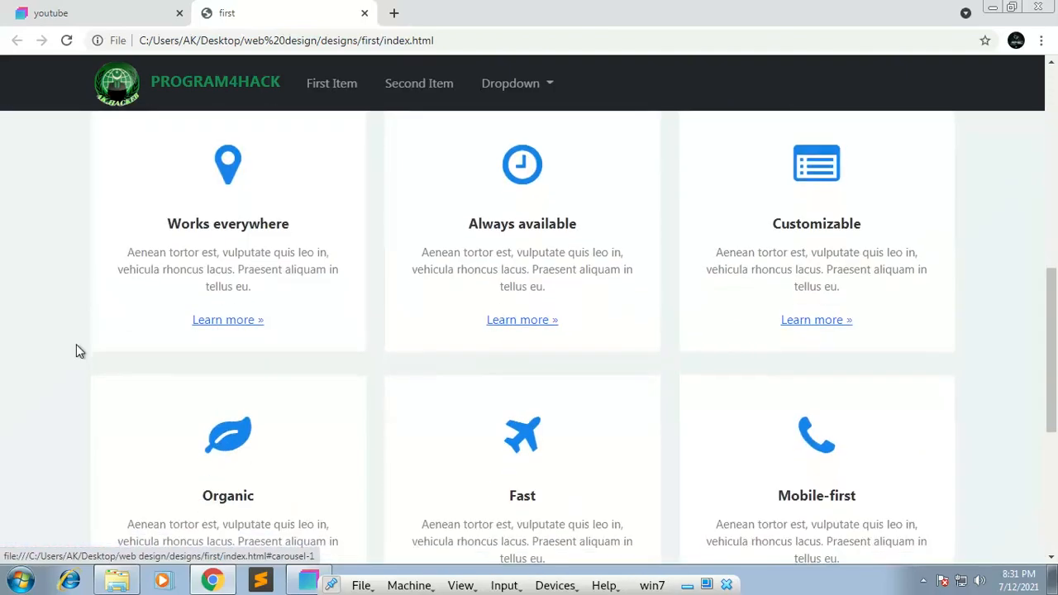
scroll(335, 274, "down", 4)
scroll(339, 281, "up", 10)
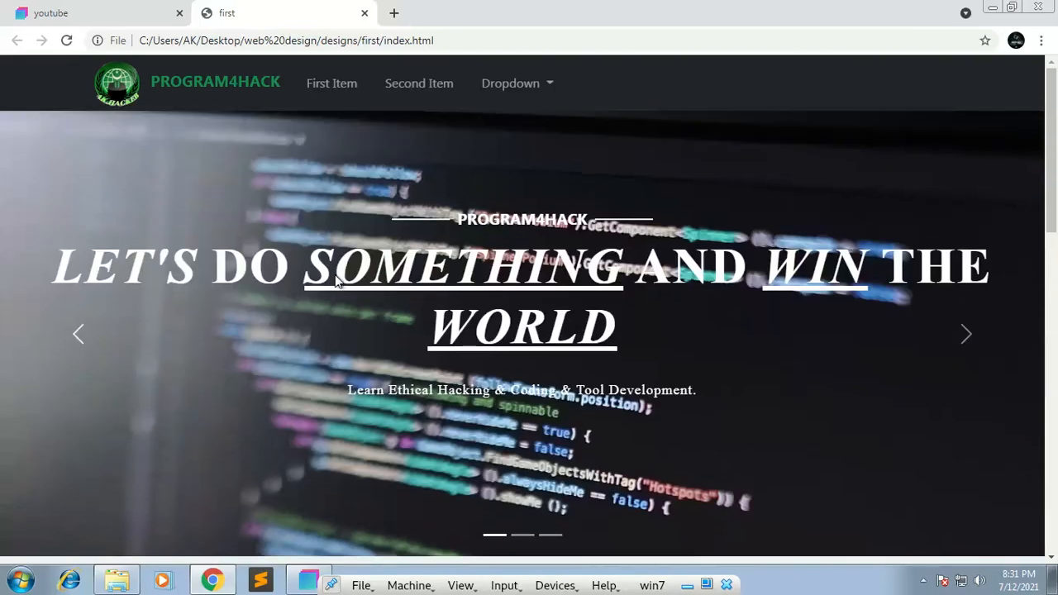
left_click(365, 13)
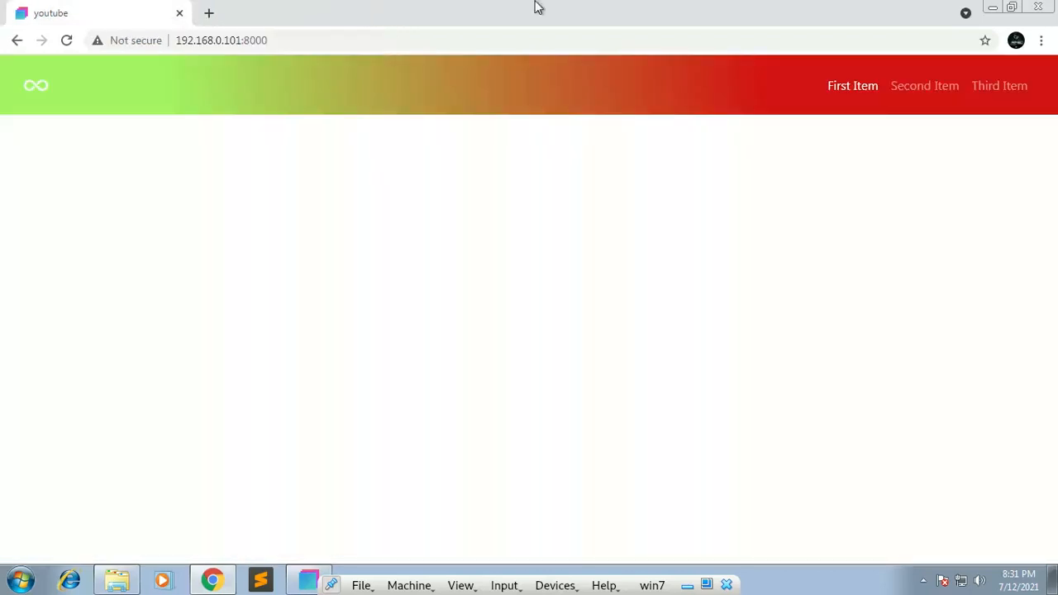
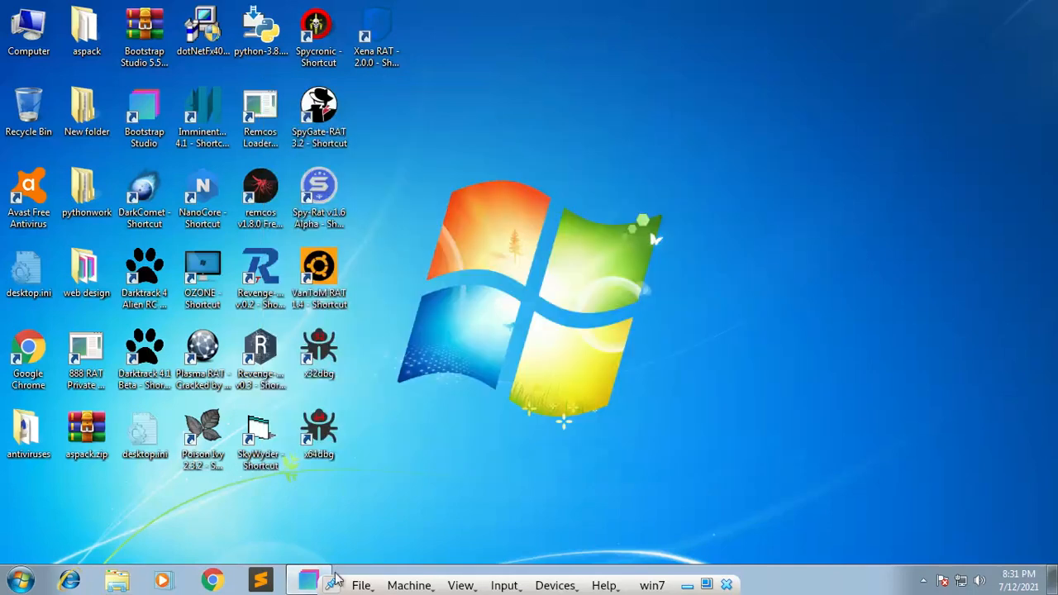
Step: Switch to Bootstrap Studio and widen the youtube page's canvas to 864 px
left_click(305, 579)
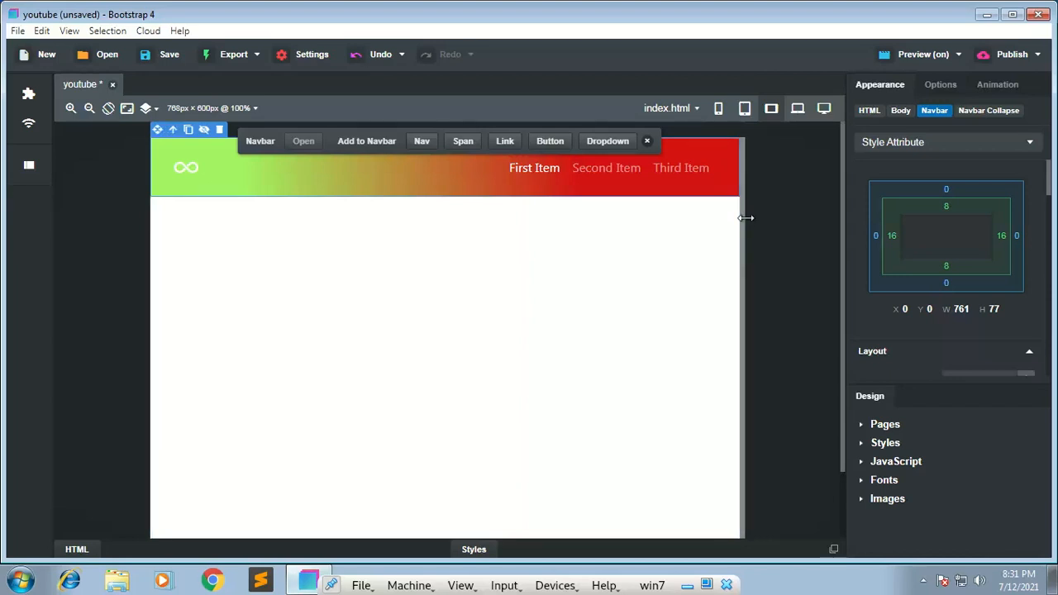
left_click_drag(745, 219, 782, 218)
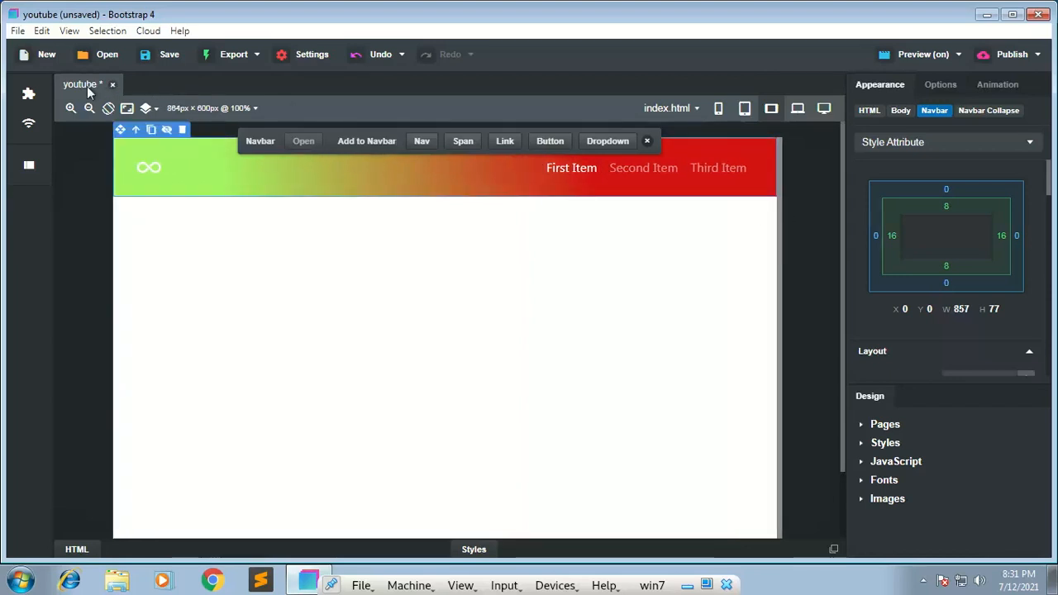
Step: Look through the component library's categories and the components in the Misc group, with the suggested components collapsed
left_click(28, 95)
left_click(71, 163)
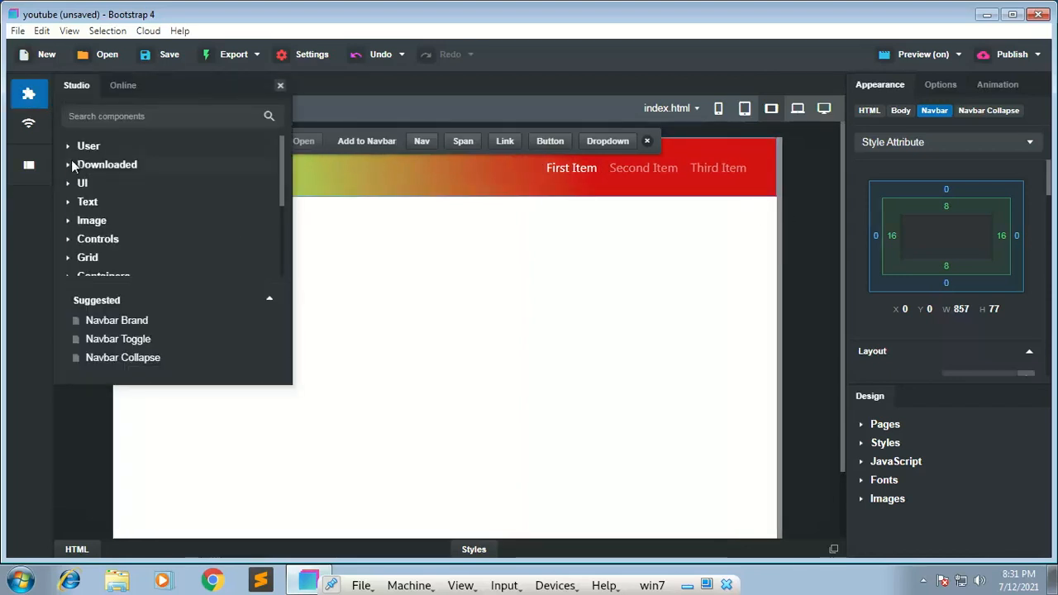
scroll(84, 267, "down", 3)
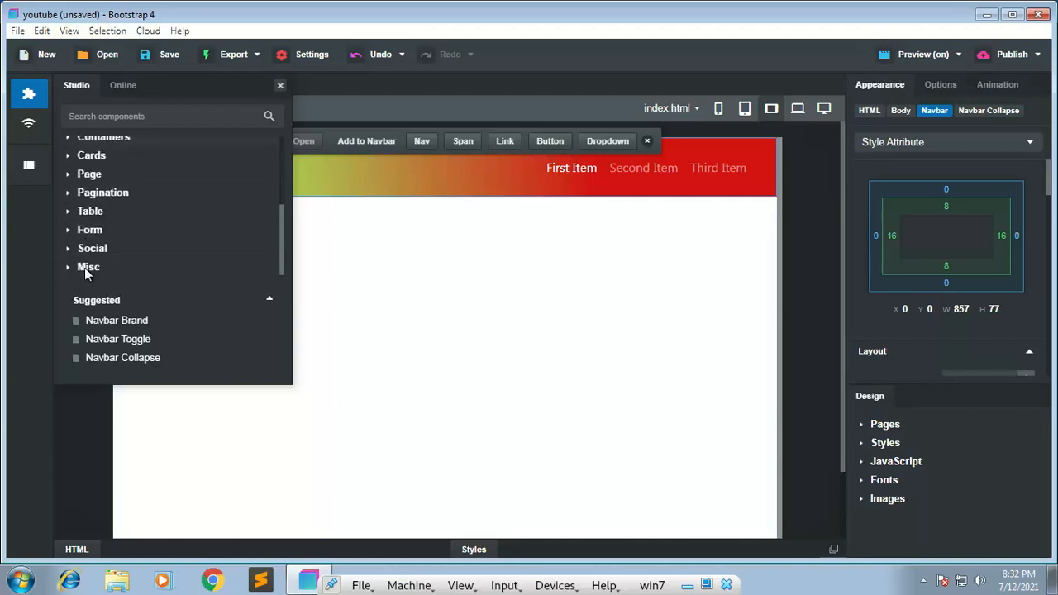
left_click(269, 299)
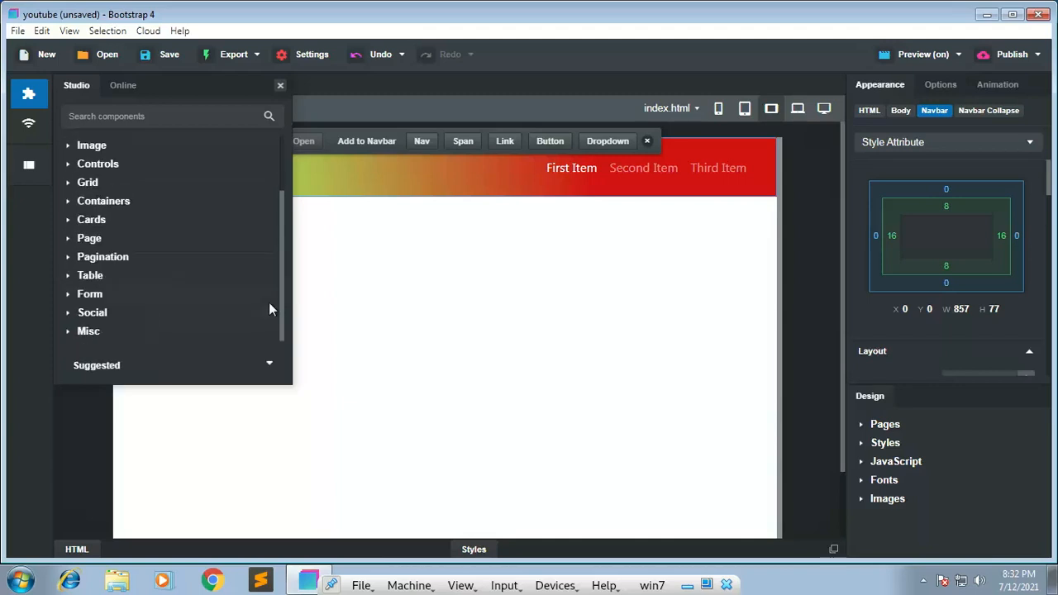
left_click(71, 333)
scroll(127, 321, "down", 3)
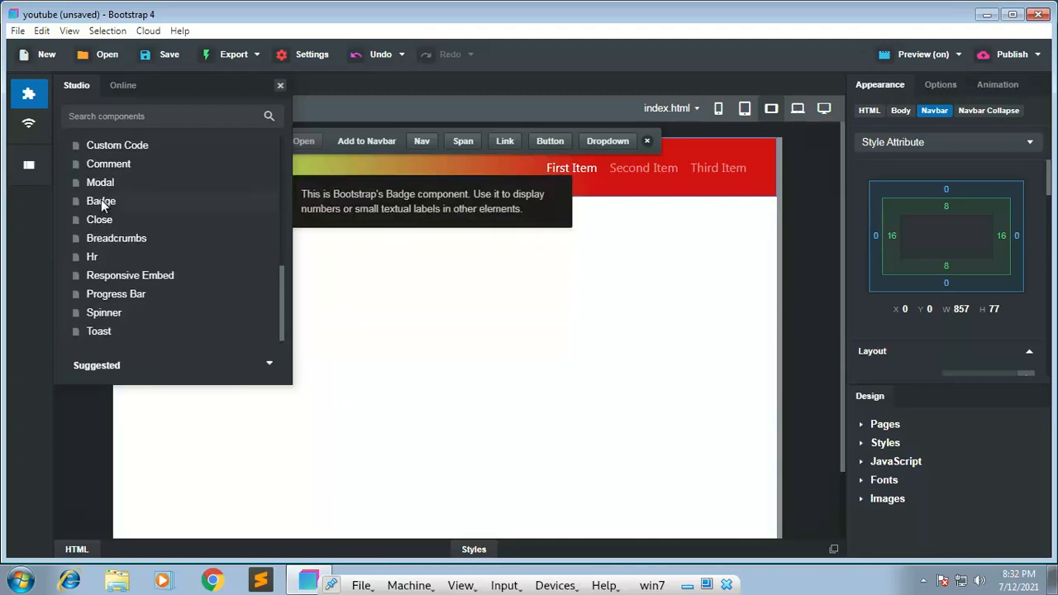
scroll(103, 170, "up", 5)
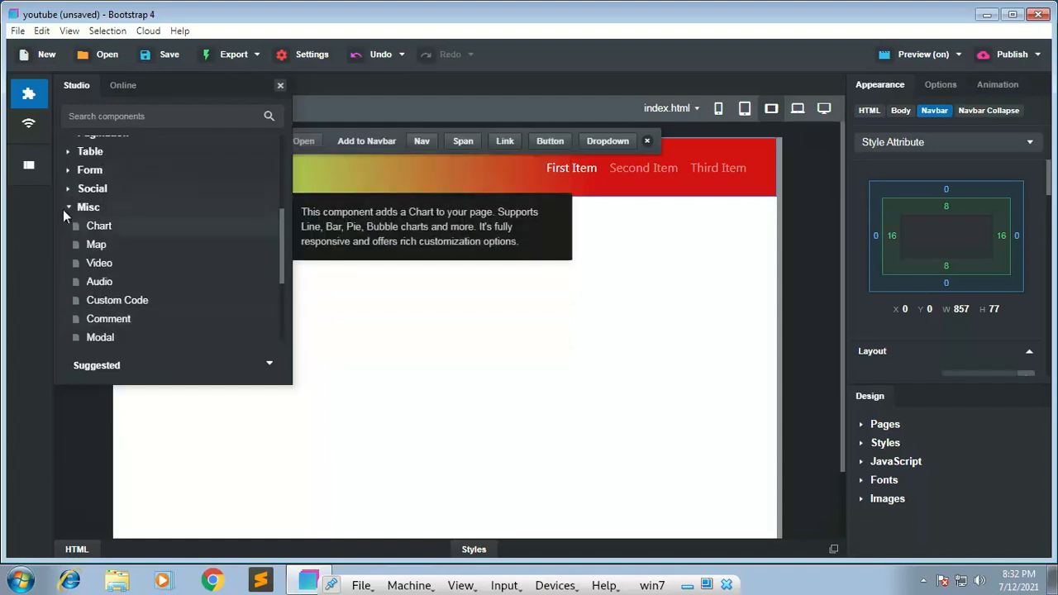
left_click(64, 209)
scroll(98, 258, "up", 2)
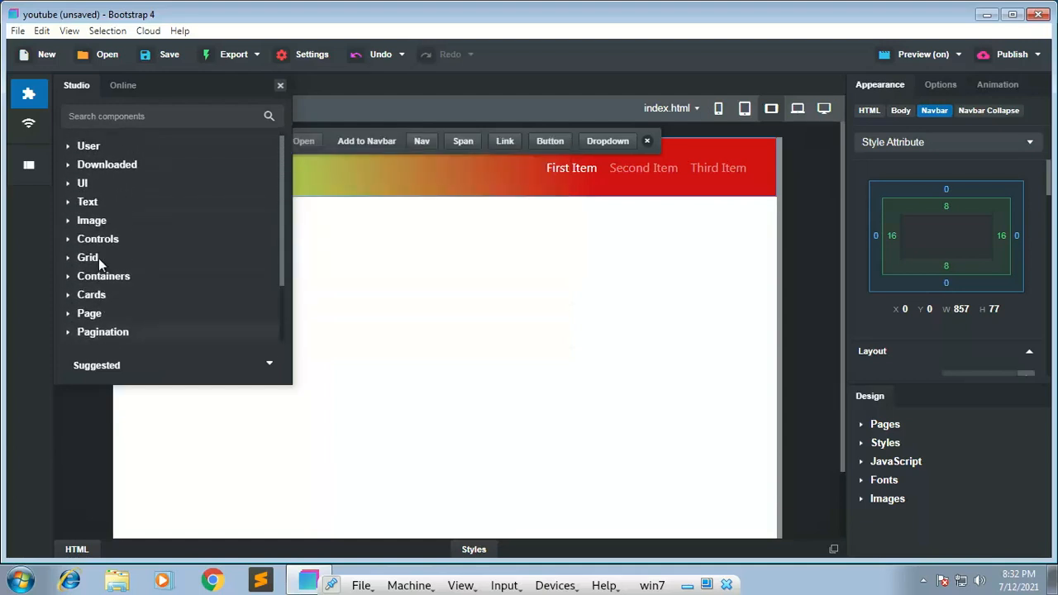
scroll(98, 258, "down", 2)
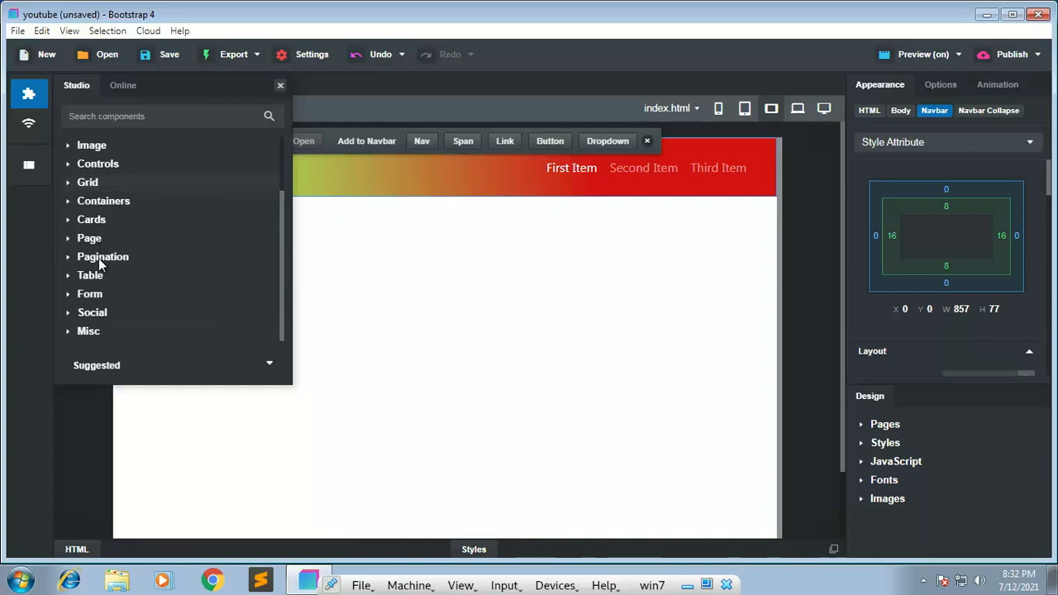
left_click(30, 96)
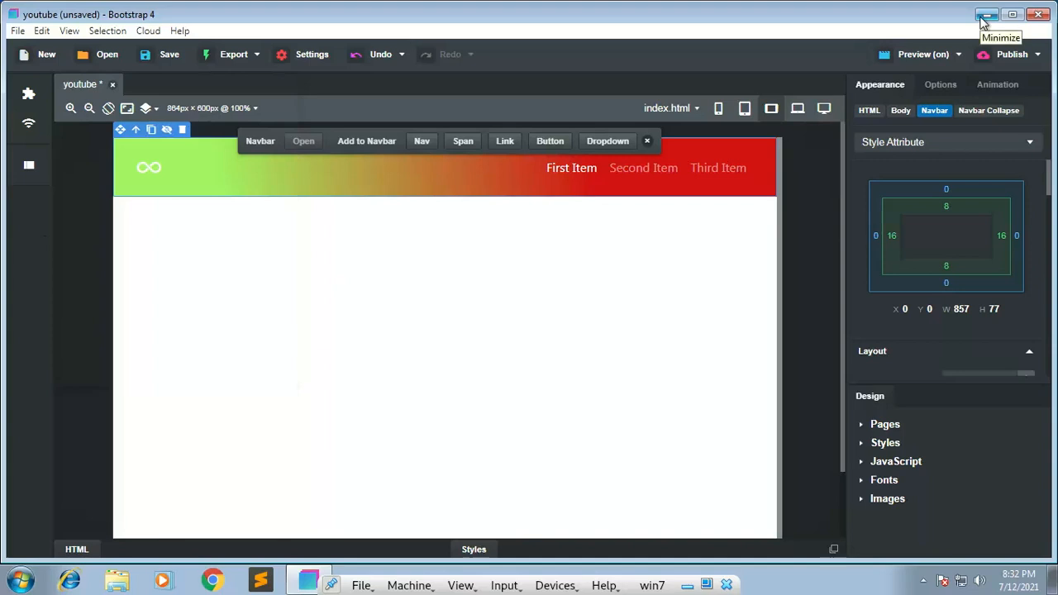
Step: Minimize the win7 virtual machine and show the Program4Hack YouTube channel page in Firefox
left_click(687, 586)
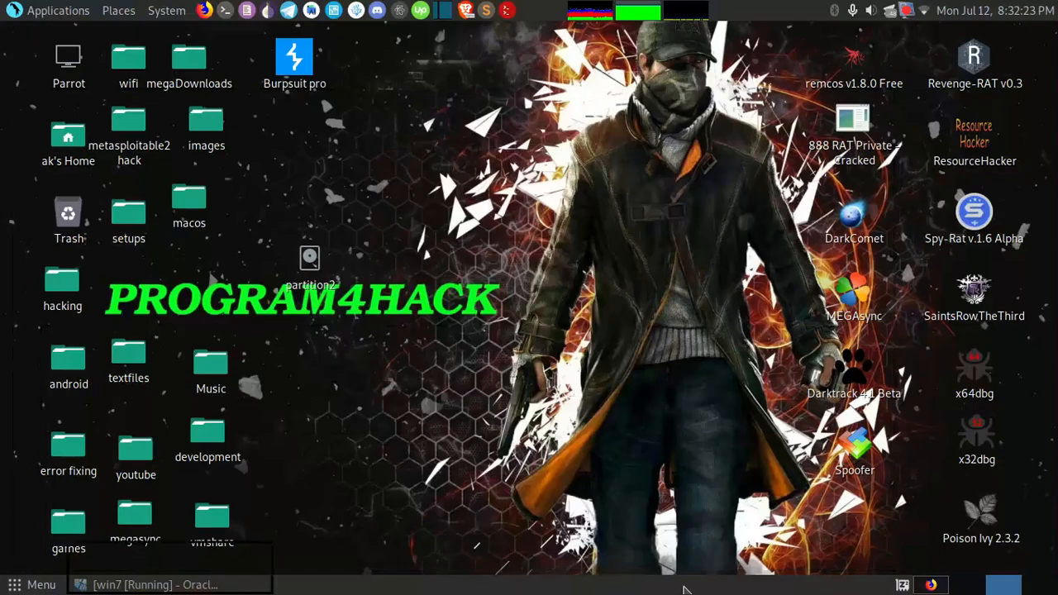
key("alt+Tab")
left_click(285, 586)
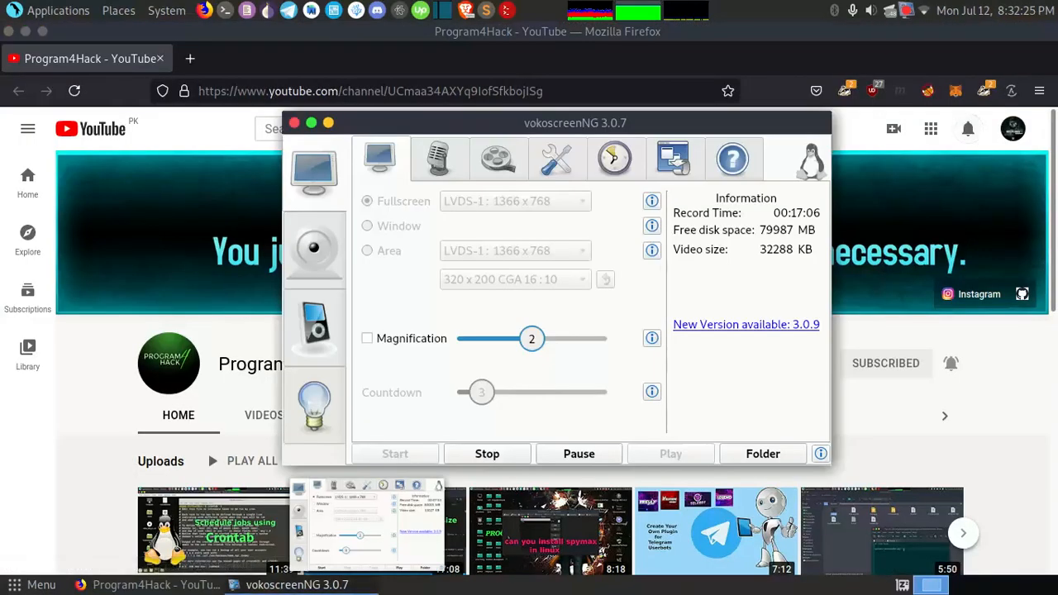
left_click(285, 586)
key("ctrl+alt+Right")
key("ctrl+alt+Right")
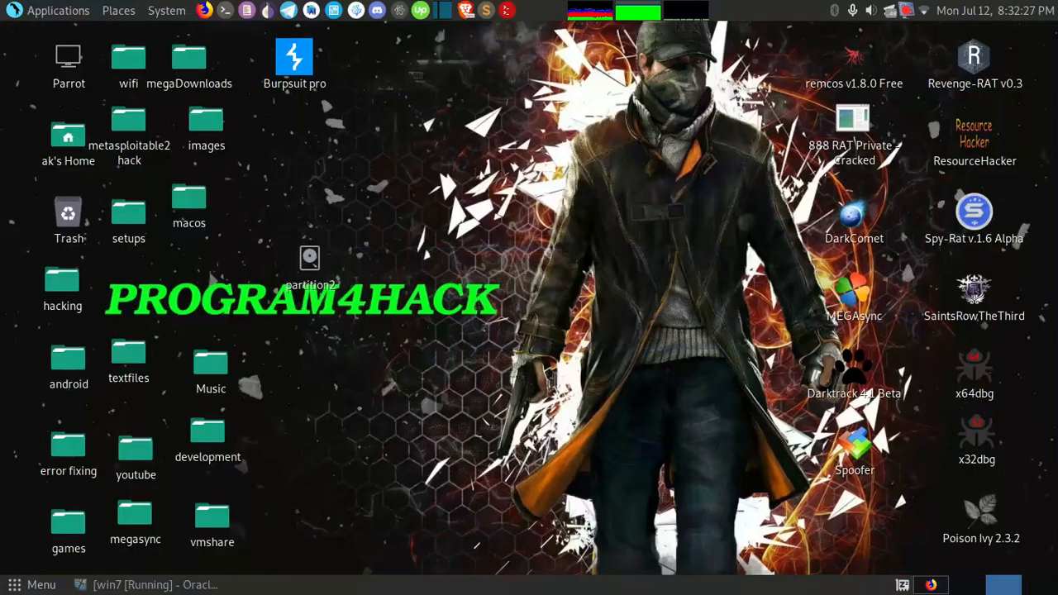
key("alt+Tab")
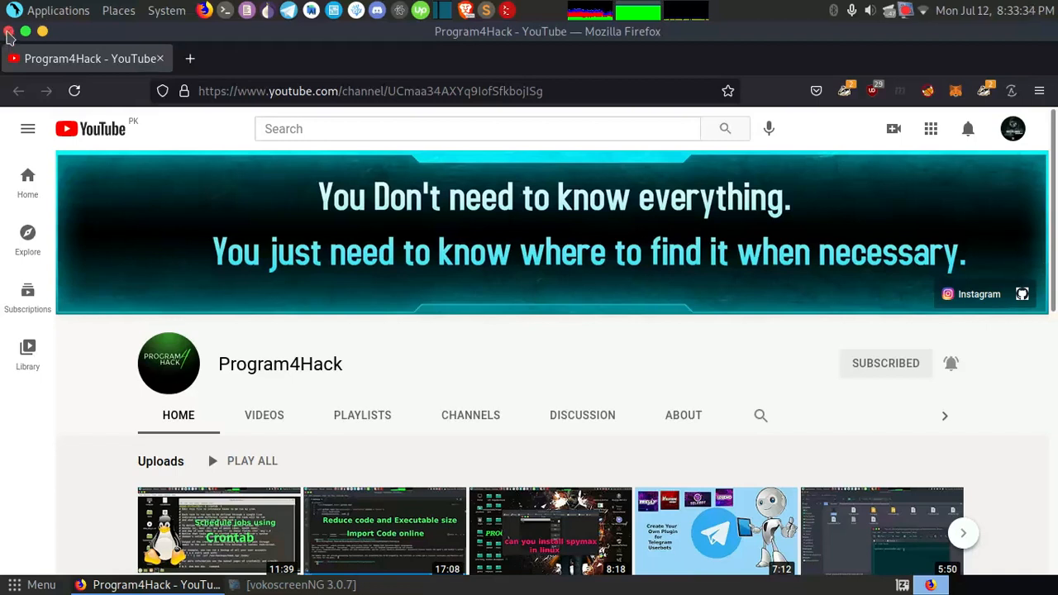
left_click(293, 585)
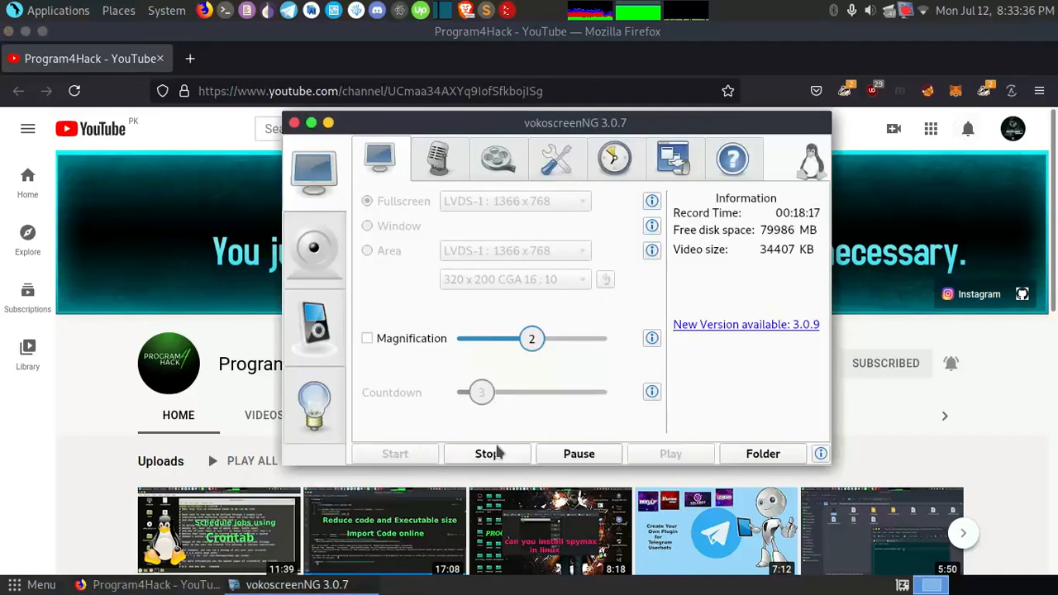